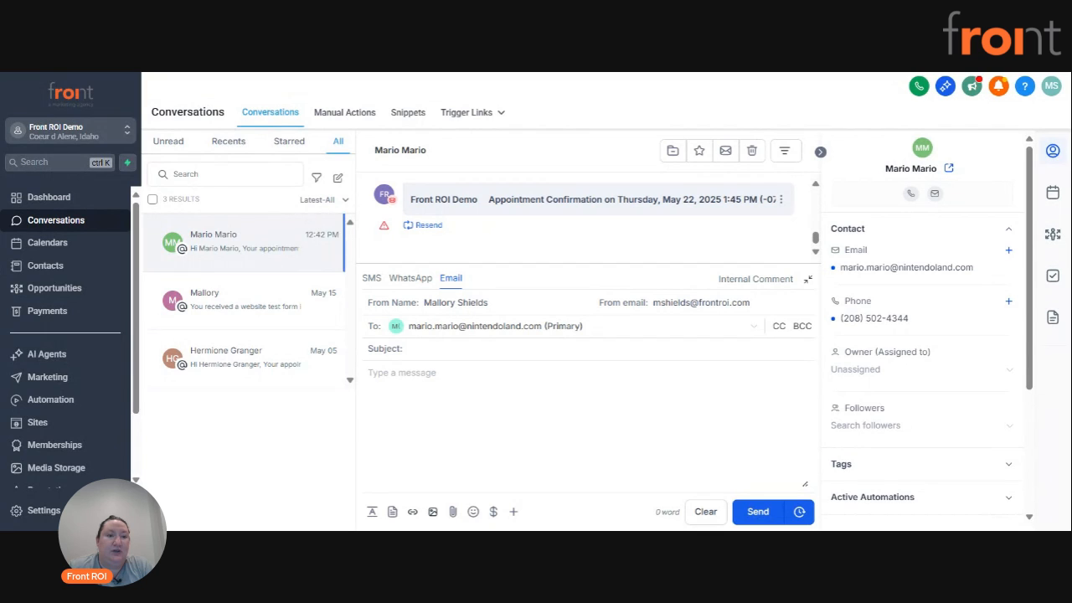
# Look through the unread and recent conversations, ending on the list of all conversations.
pyautogui.click(166, 146)
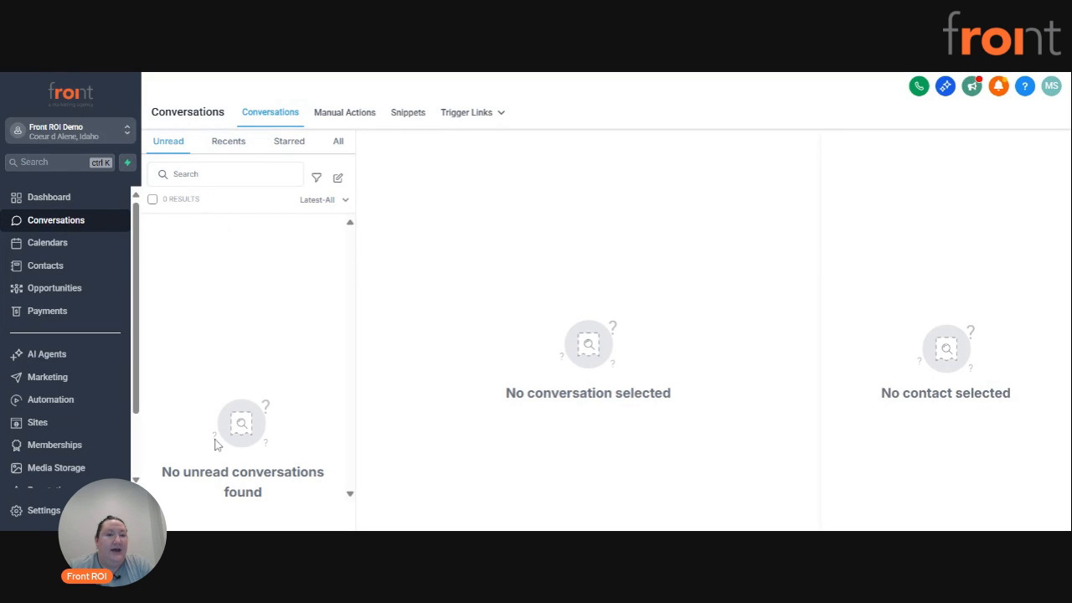
pyautogui.click(225, 144)
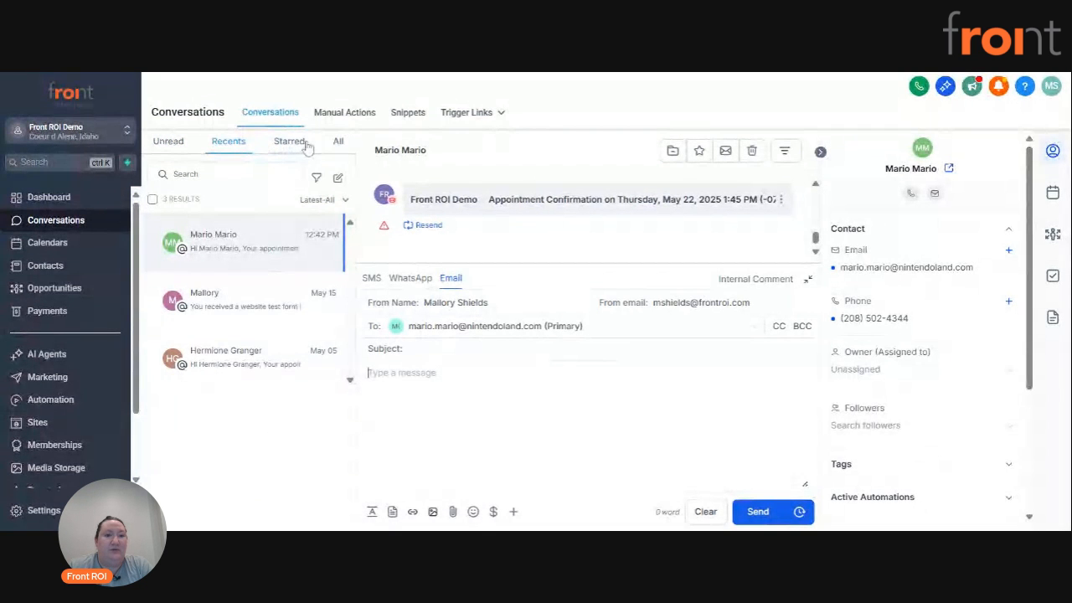
pyautogui.click(338, 143)
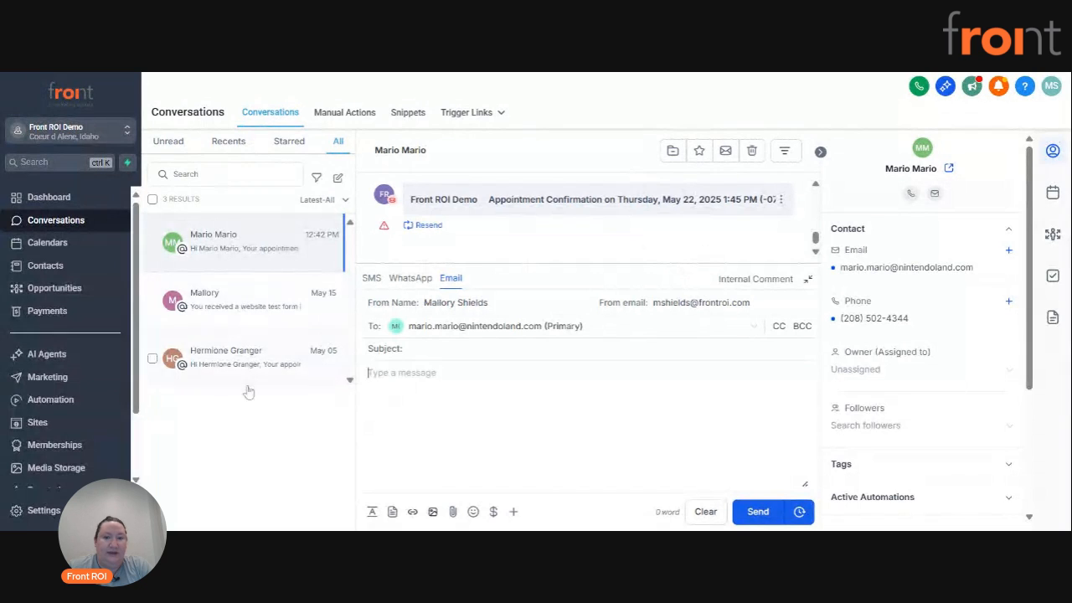
# Collapse the message composer to review the topmost contact's message history, and check the May 15 website form conversation.
pyautogui.scroll(2, 645, 244)
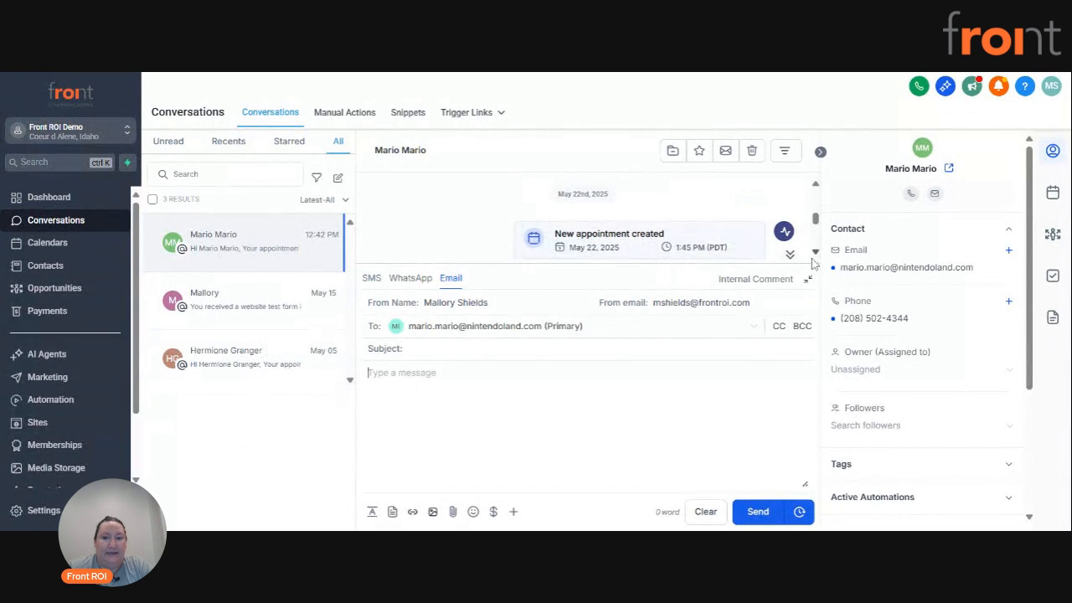
pyautogui.click(790, 254)
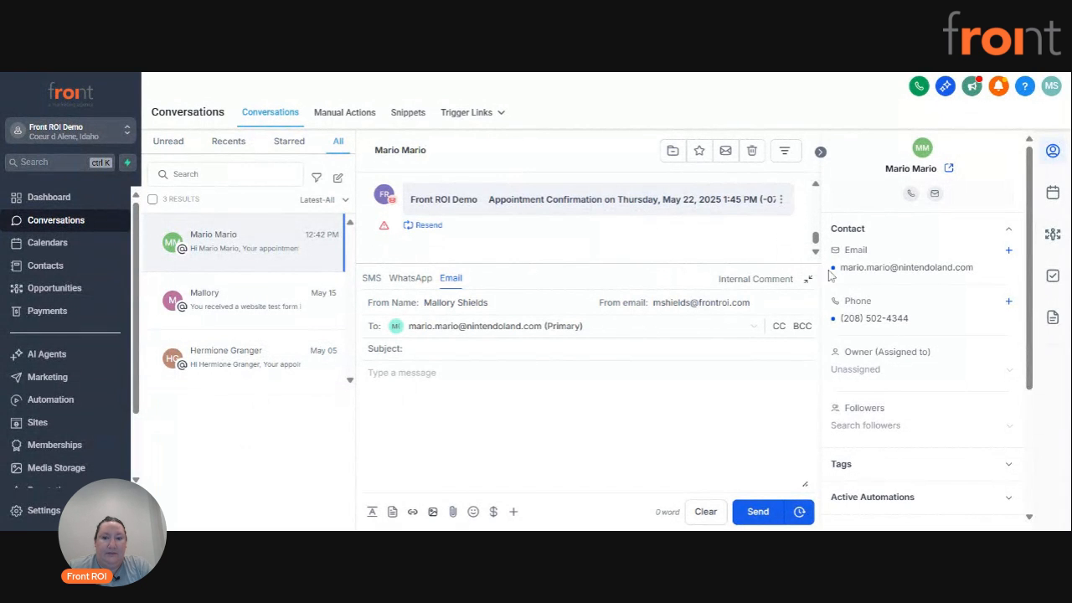
pyautogui.click(808, 279)
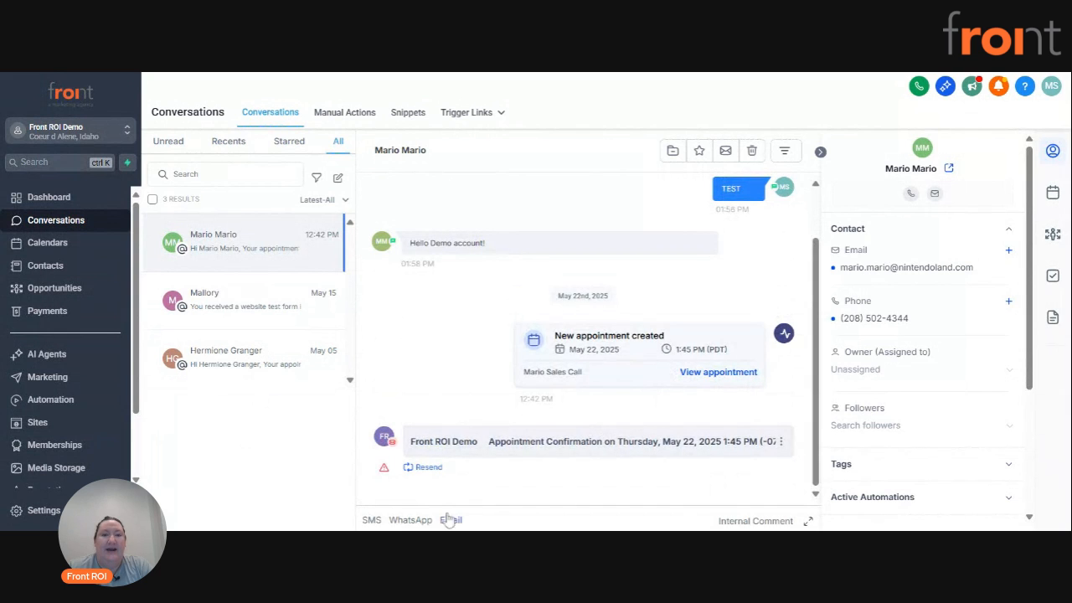
pyautogui.scroll(1, 540, 273)
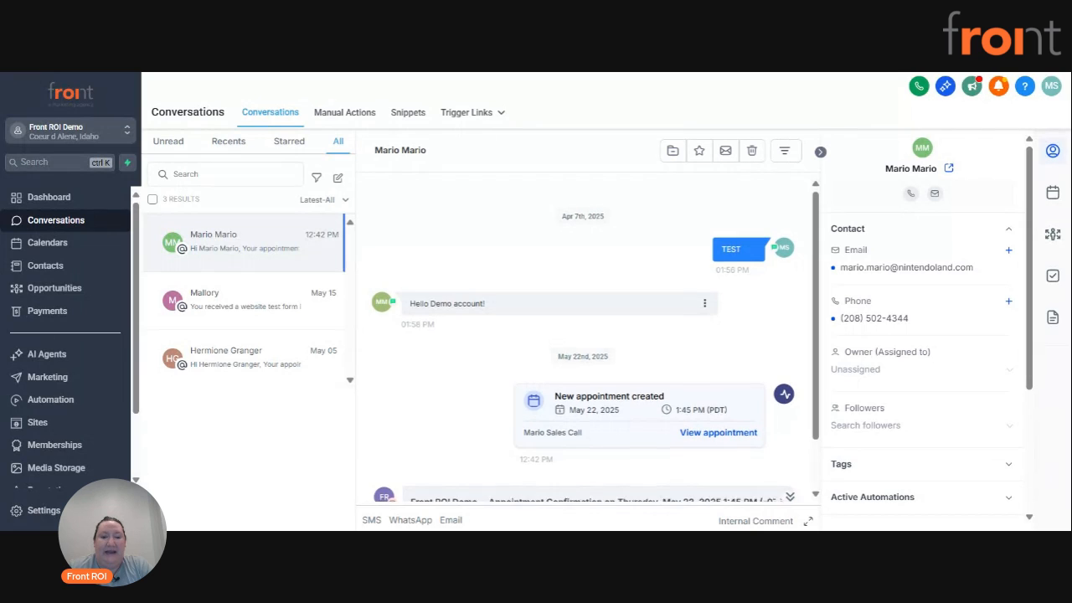
pyautogui.scroll(-1, 455, 312)
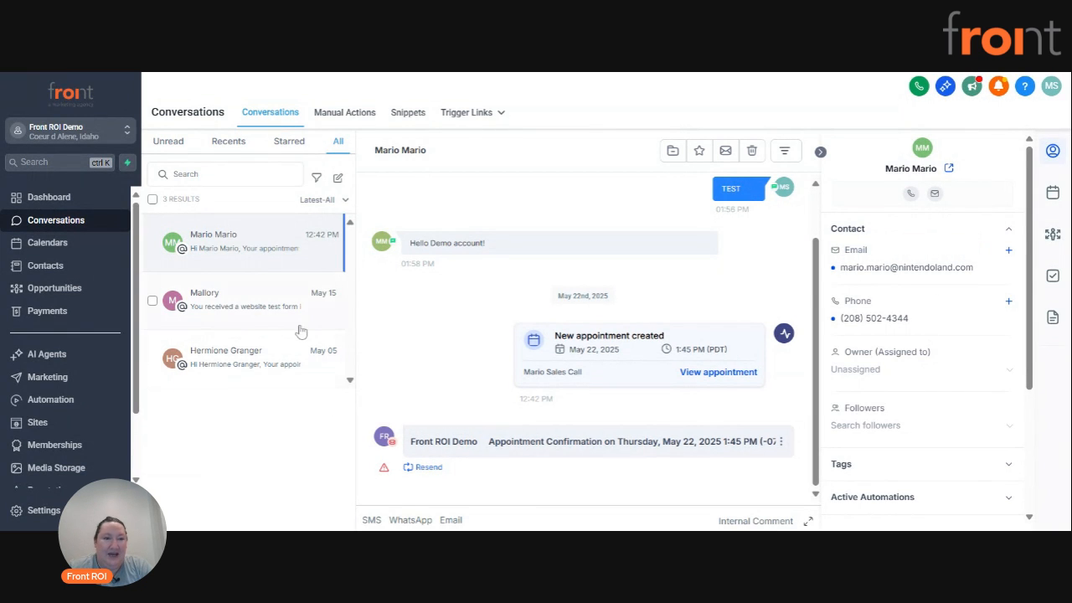
pyautogui.click(273, 305)
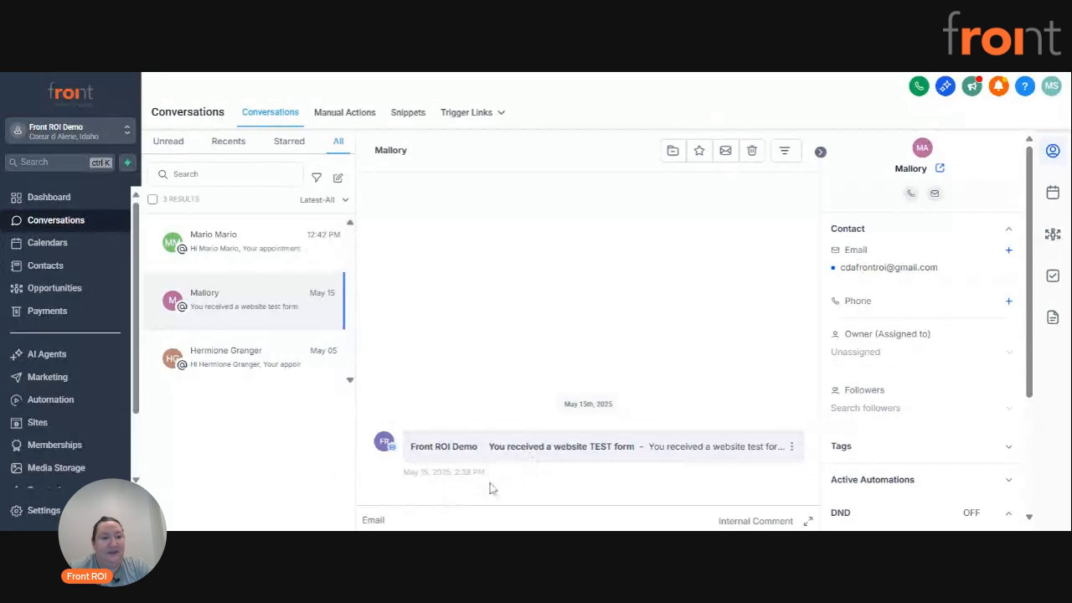
pyautogui.click(283, 262)
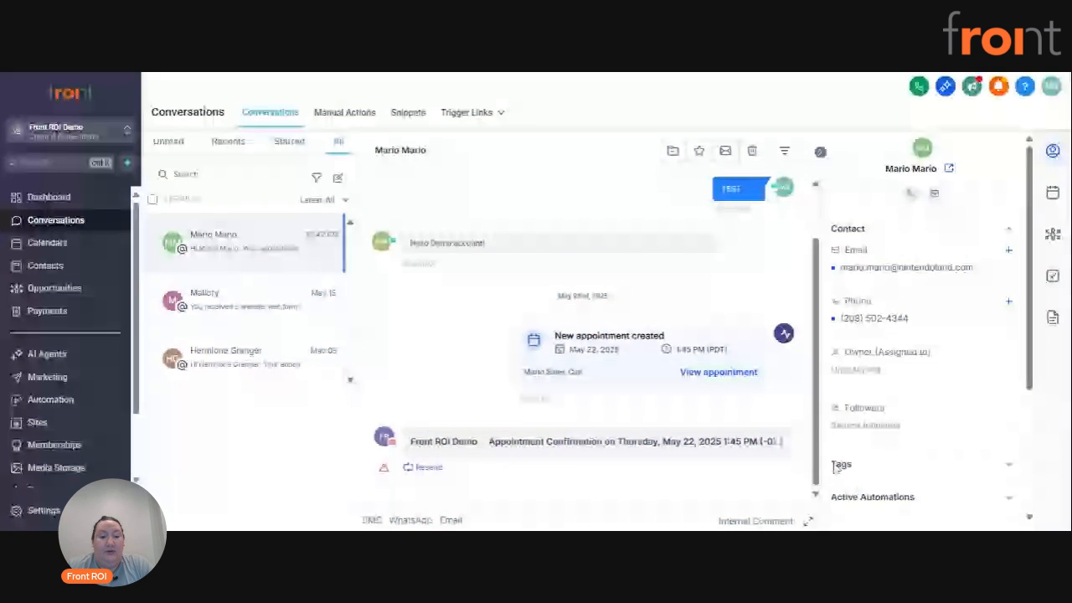
# Expand the message composer and look through its WhatsApp and Email channels, ending on SMS.
pyautogui.click(808, 521)
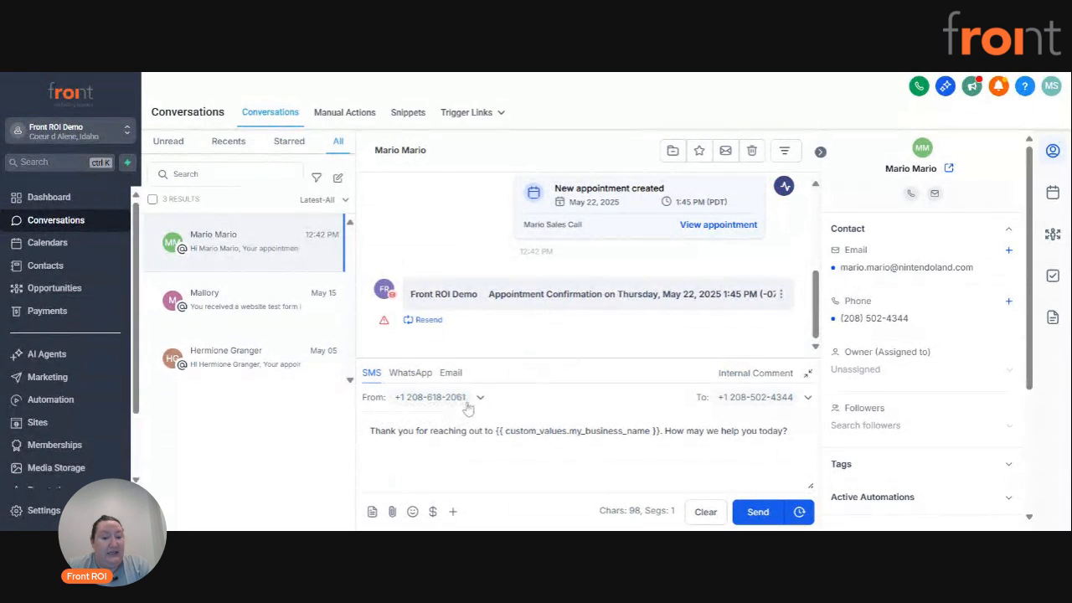
pyautogui.click(414, 379)
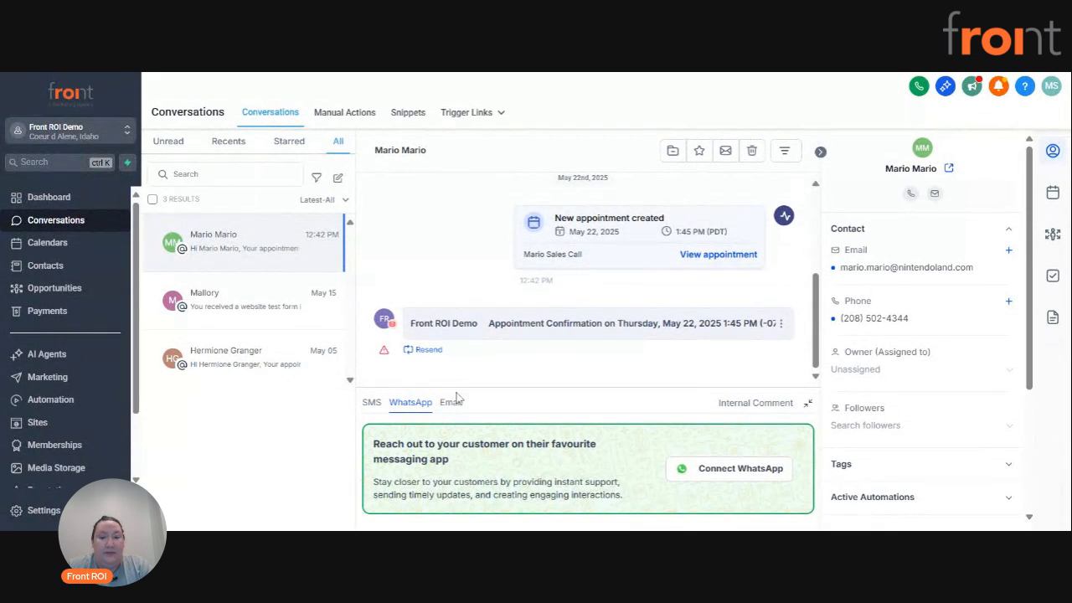
pyautogui.click(450, 403)
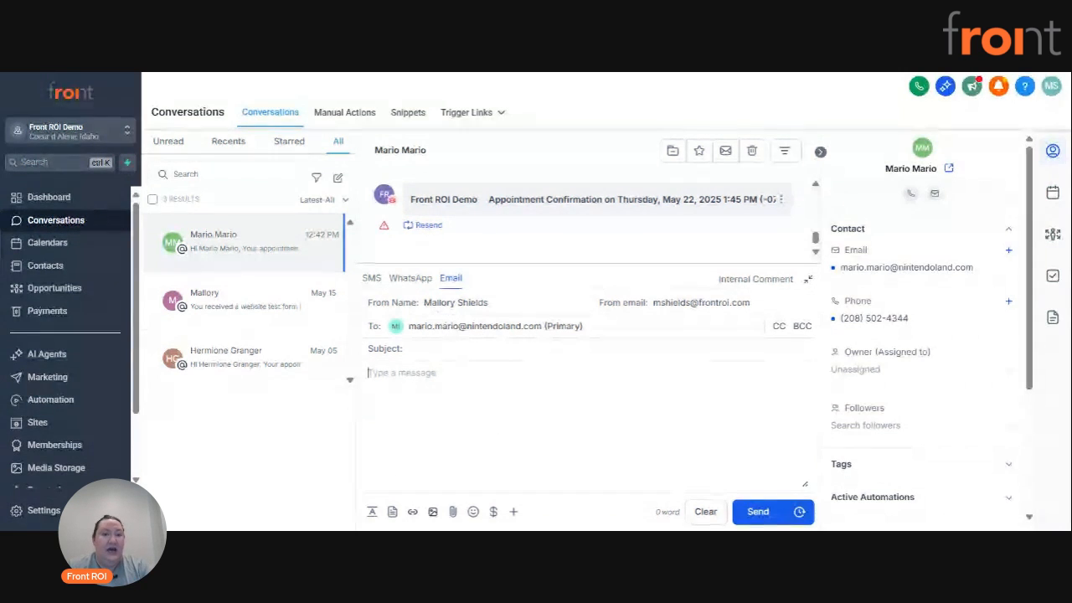
pyautogui.click(371, 278)
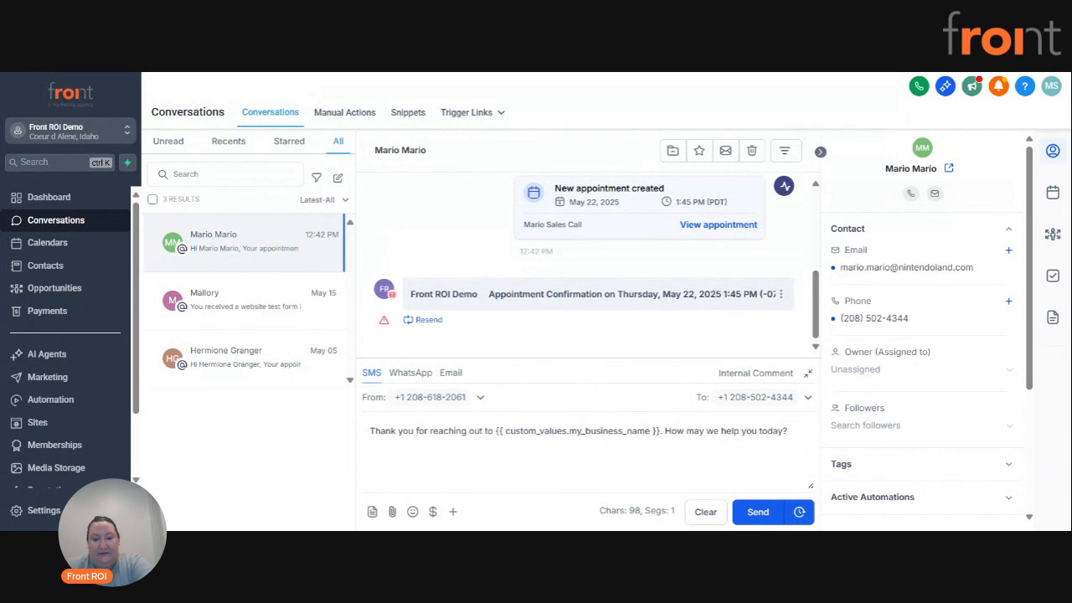
# Replace the prefilled SMS text with "Hey", the contact's first name and ", let's get something on the books!".
pyautogui.moveTo(788, 431); pyautogui.dragTo(352, 436)
pyautogui.press('BackSpace')
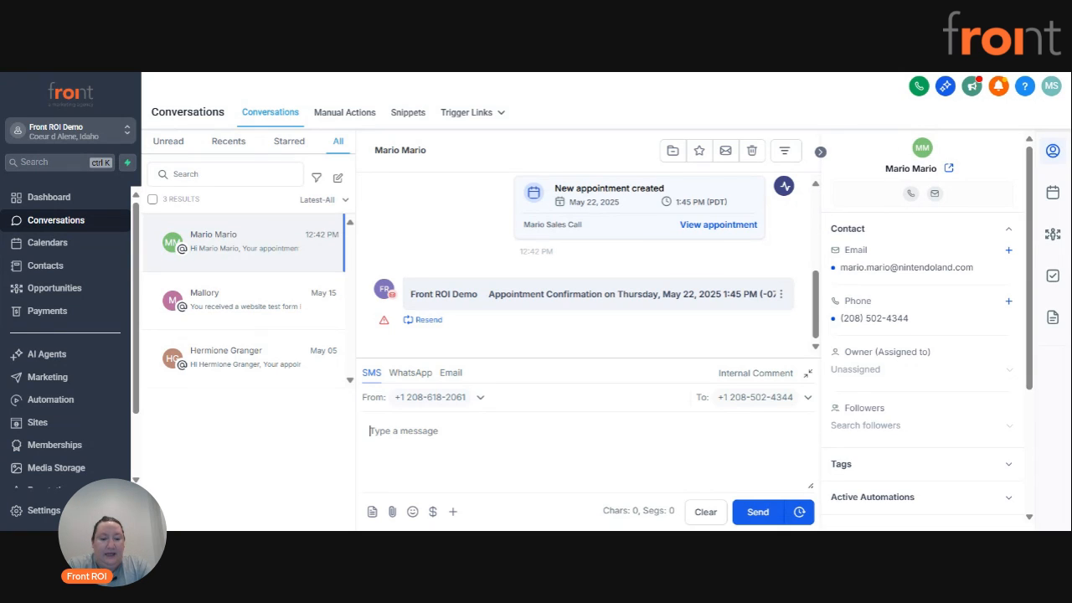
pyautogui.write('Hey MAri')
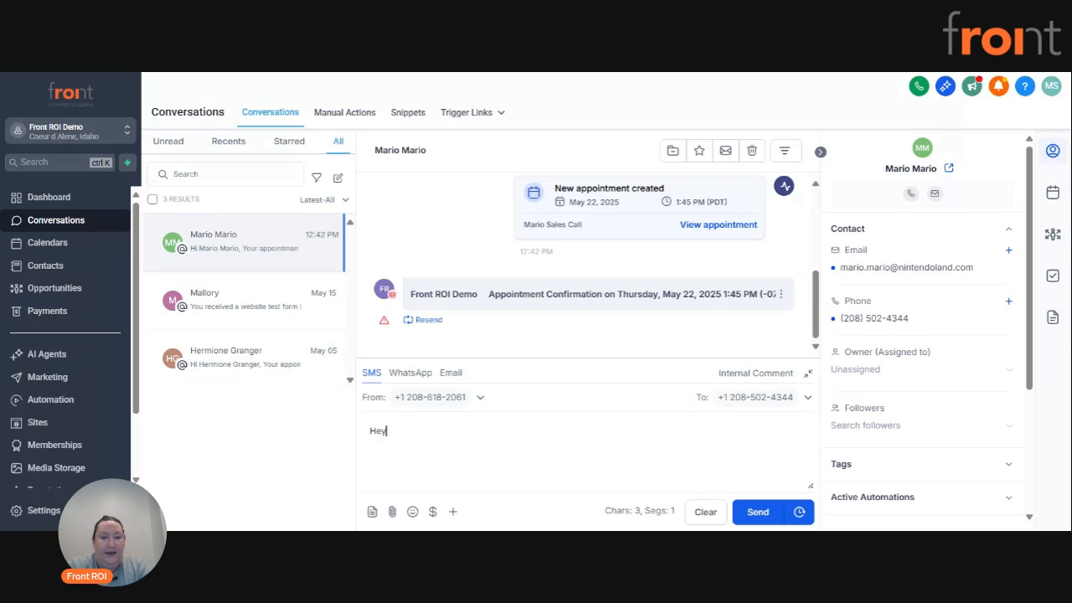
pyautogui.press('BackSpace')
pyautogui.press('BackSpace')
pyautogui.press('BackSpace')
pyautogui.write('ario ')
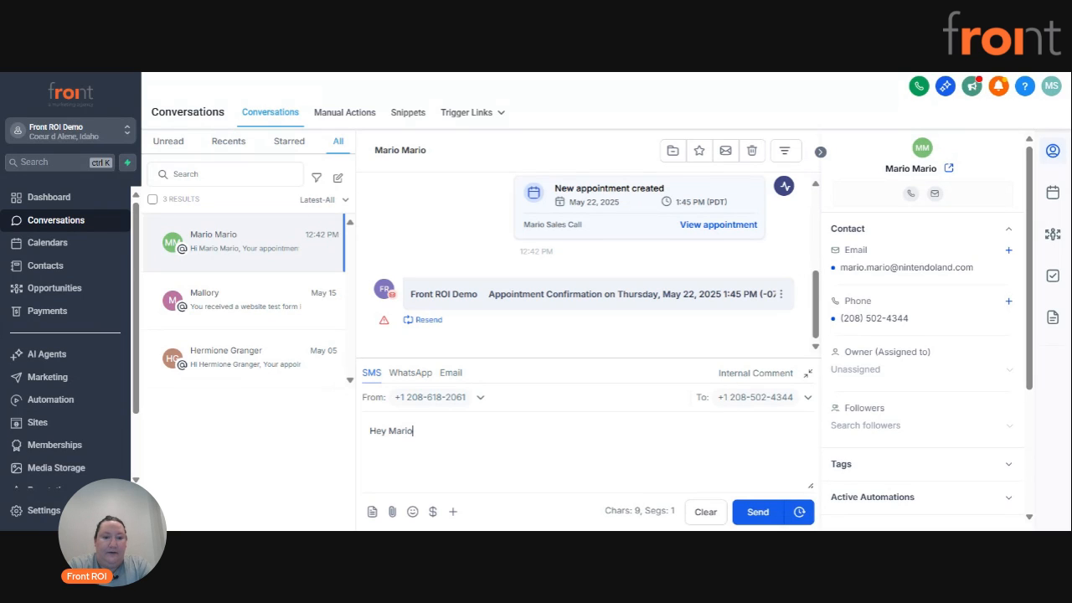
pyautogui.write(", let's g")
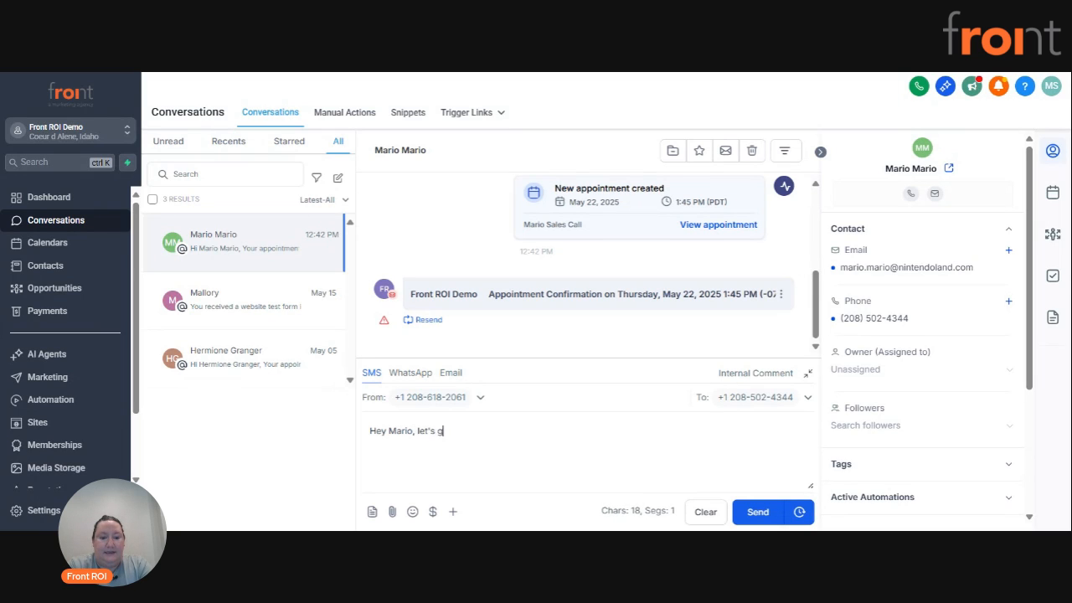
pyautogui.write('et something on the books!')
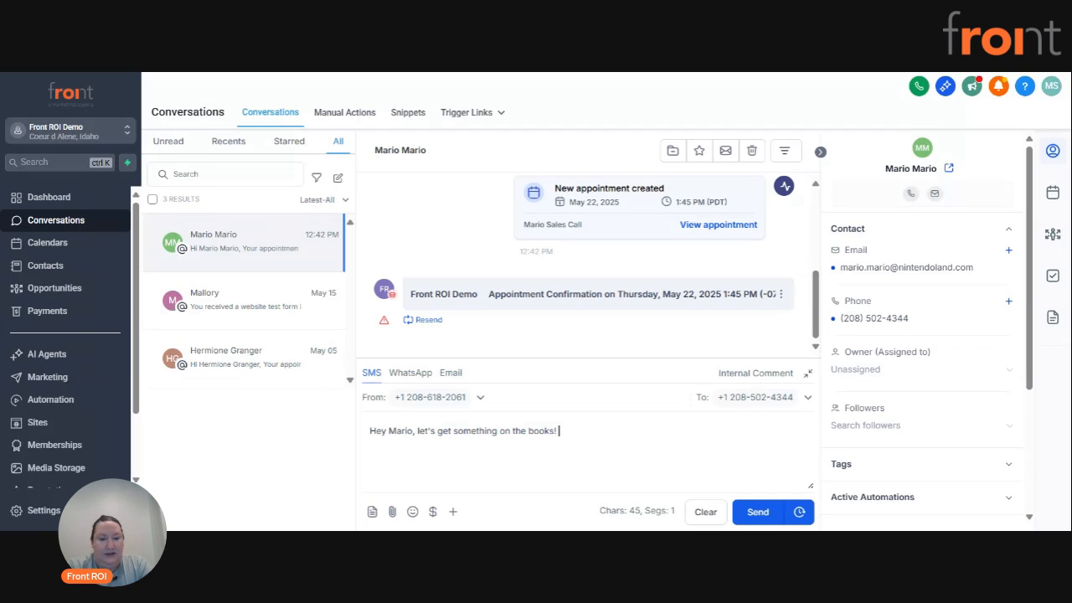
# Add "I'll send a link to my calendar." to the SMS and send it.
pyautogui.write("I'll see")
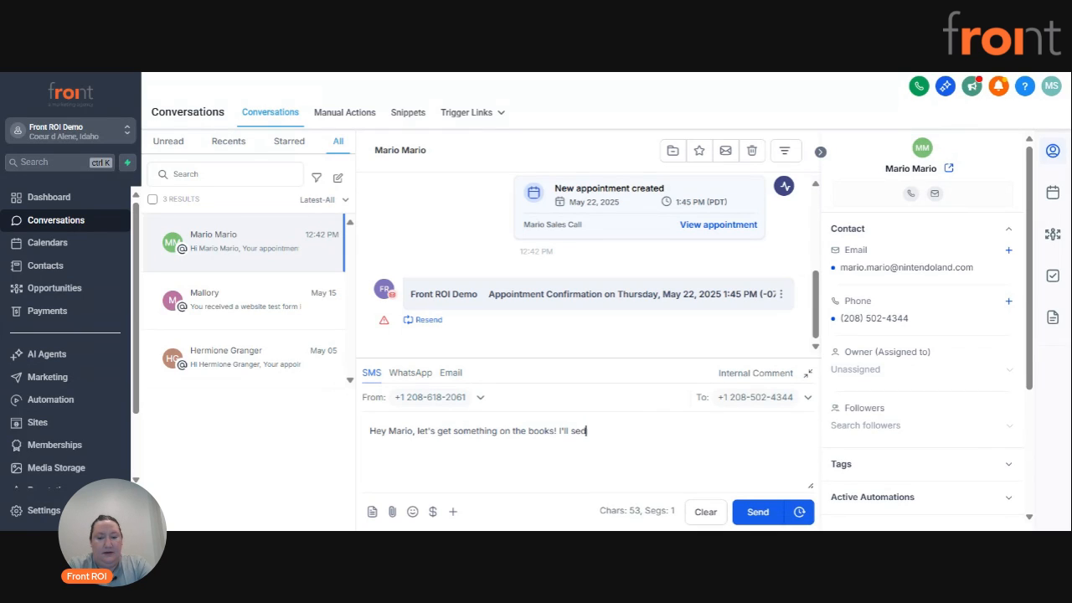
pyautogui.press('BackSpace')
pyautogui.write('nd a')
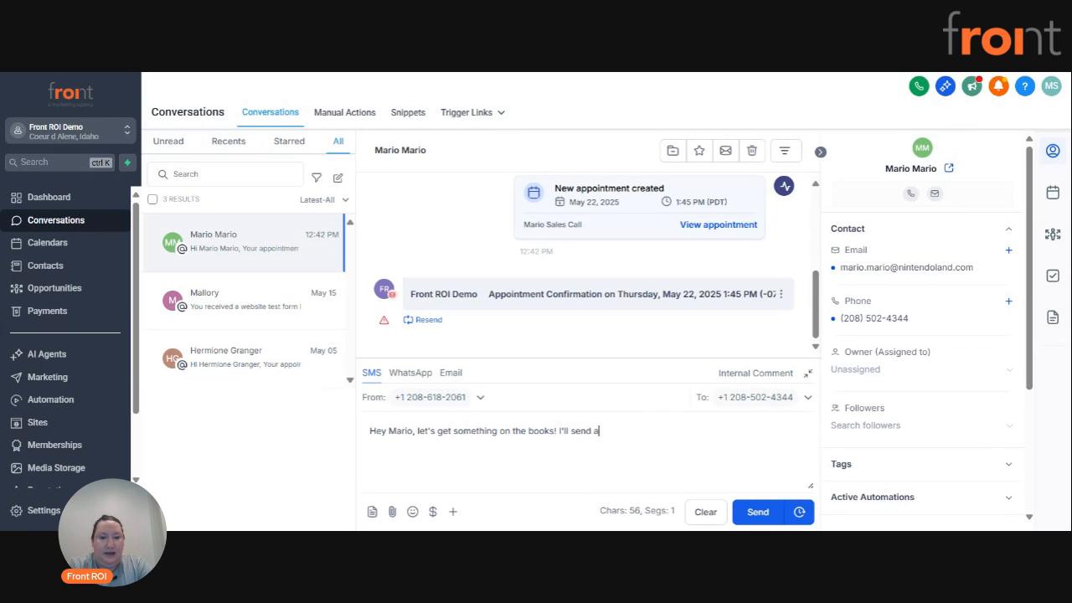
pyautogui.write(' link to my ca')
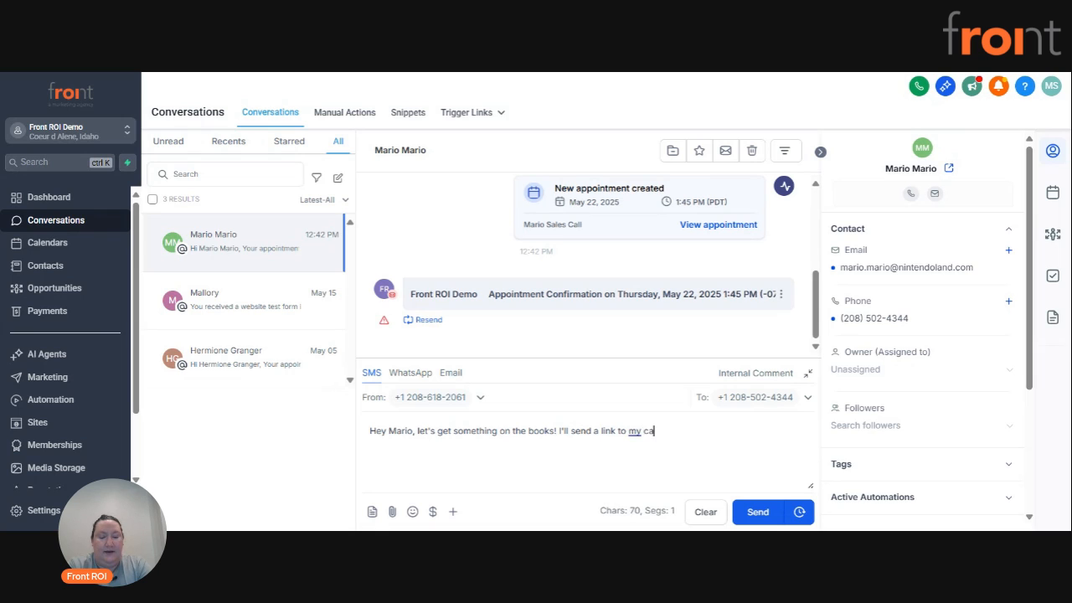
pyautogui.write('lendar.')
pyautogui.press('Return')
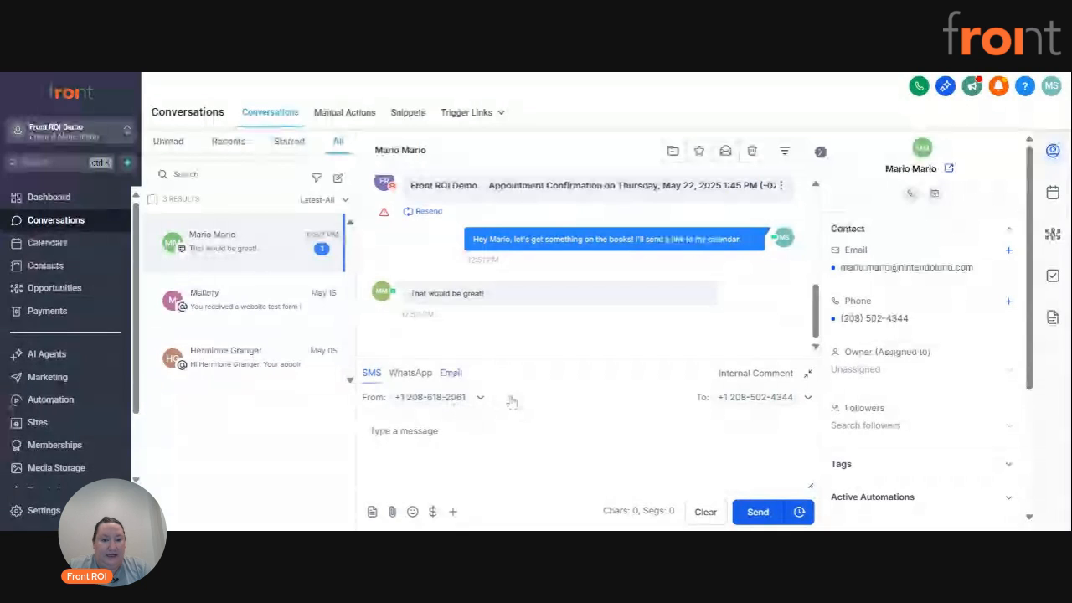
# Start an email to the same contact with the subject "This is a test".
pyautogui.click(451, 372)
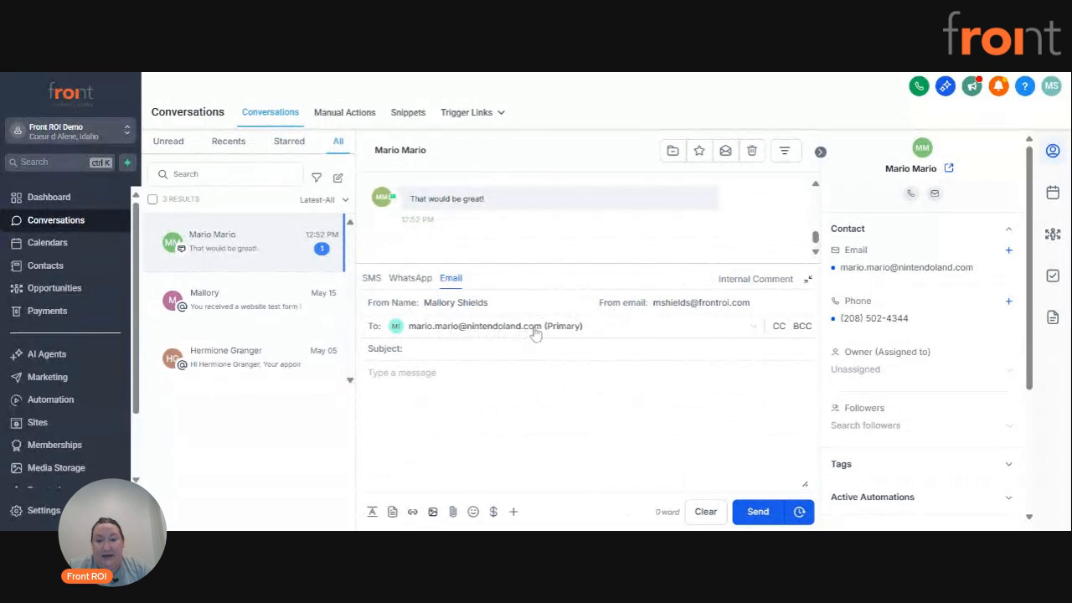
pyautogui.click(657, 347)
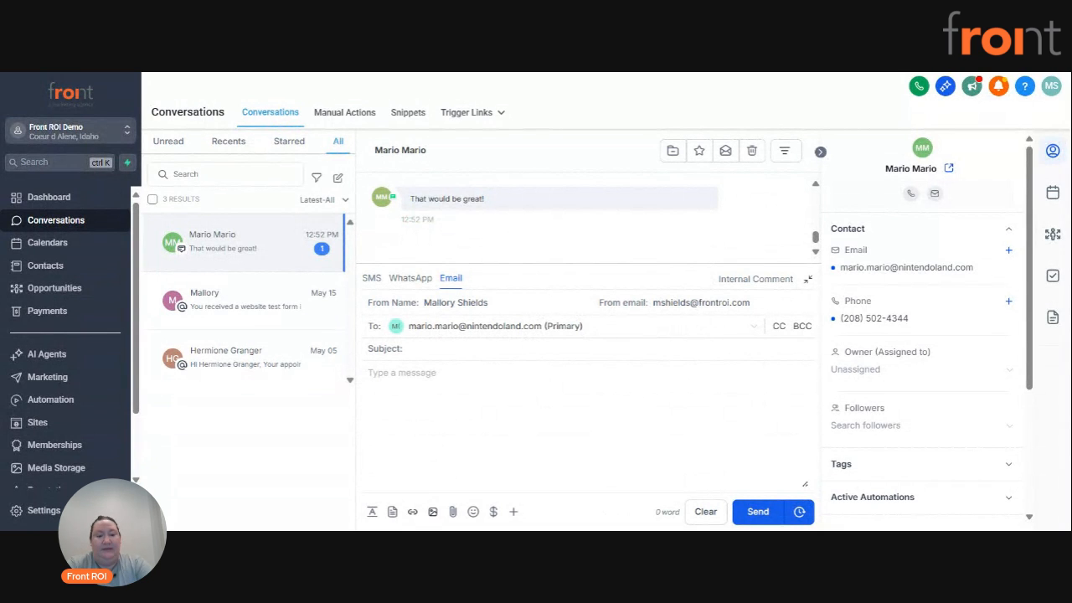
pyautogui.write('This i')
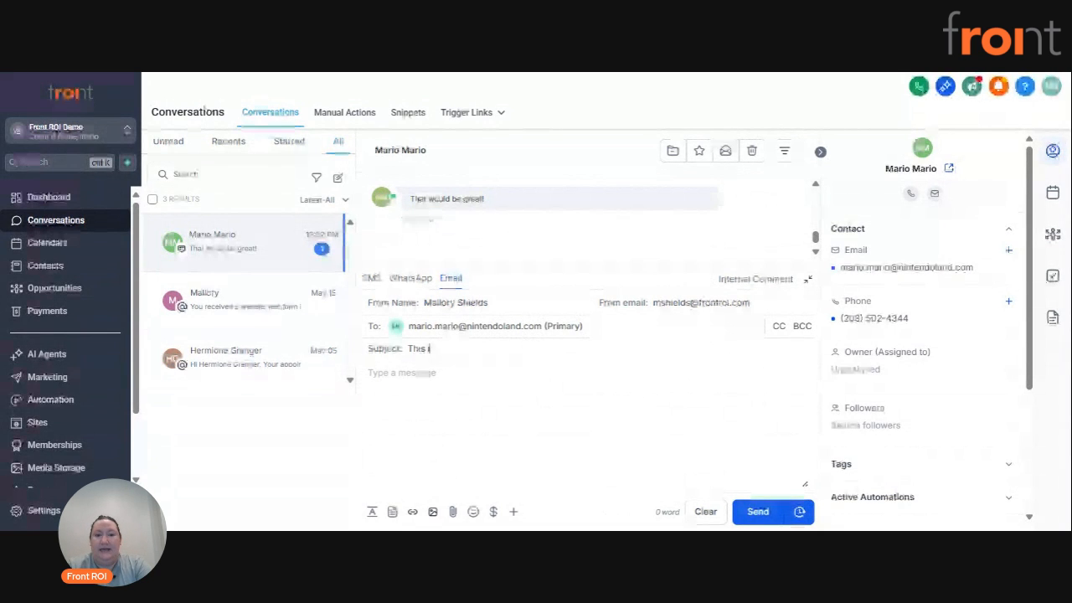
pyautogui.write('s a lest')
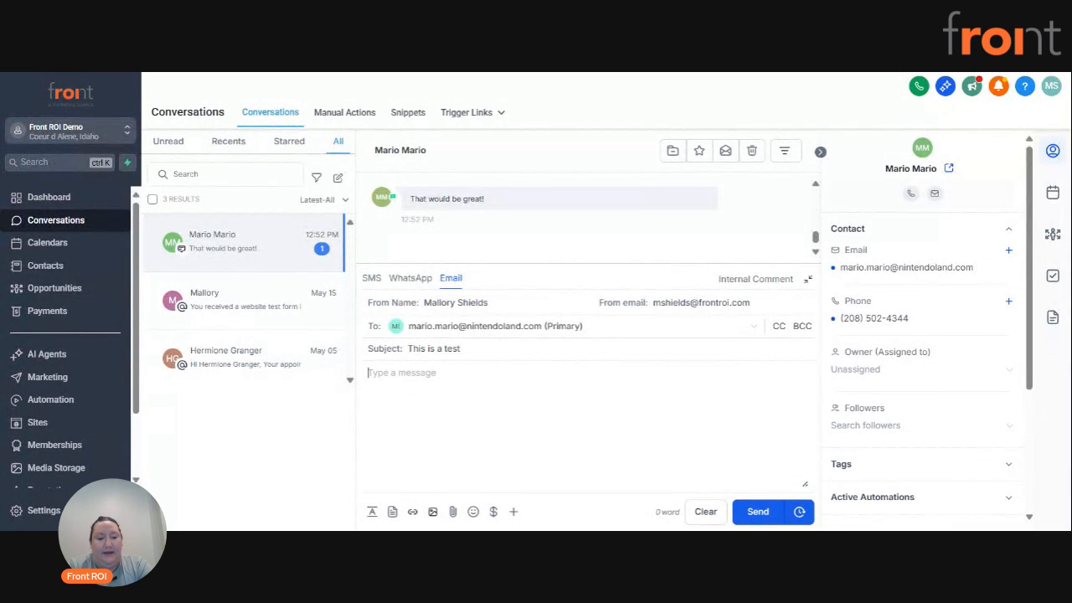
pyautogui.write('Hello')
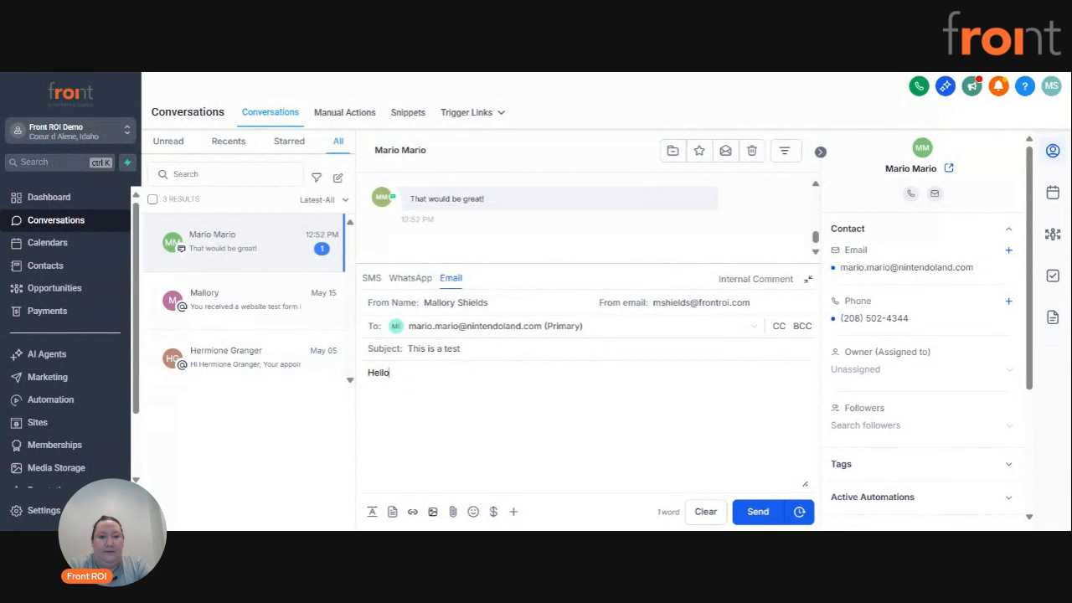
pyautogui.write(' Marios')
# Write the email body as "Hello" plus the contact's first name, a blank line and "Here is my calendar link:".
pyautogui.press('BackSpace')
pyautogui.write(',')
pyautogui.press('Return')
pyautogui.press('Return')
pyautogui.write('Here is my ')
pyautogui.write('calendar lin')
pyautogui.write('kL')
pyautogui.press('BackSpace')
pyautogui.write(':')
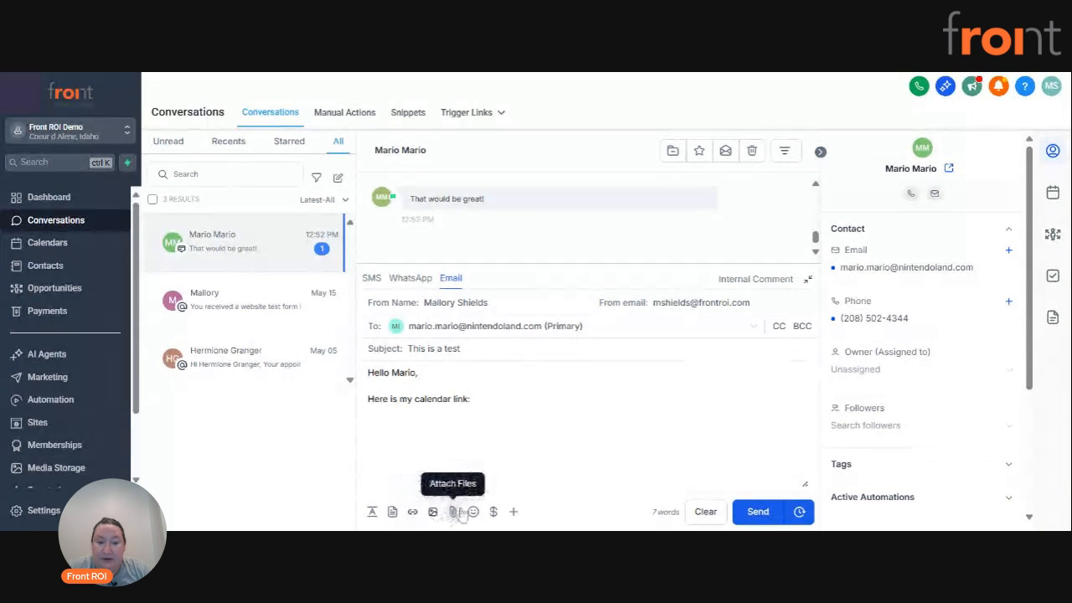
# Search the custom values for "calendar" and insert the user's Calendar Link after "Here is my calendar link:" in the email body.
pyautogui.click(513, 513)
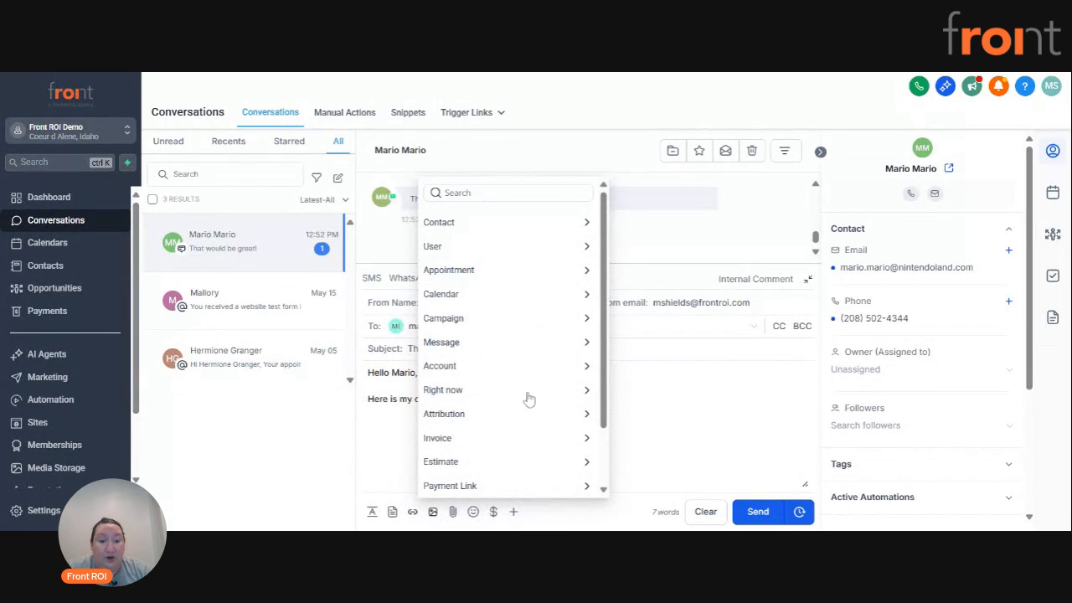
pyautogui.click(526, 294)
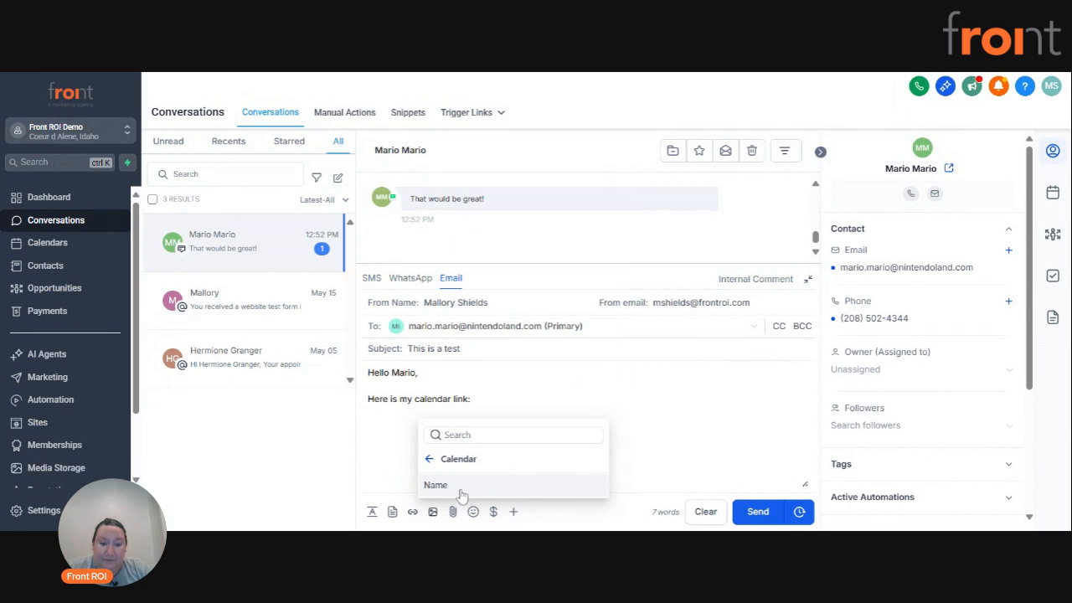
pyautogui.click(428, 459)
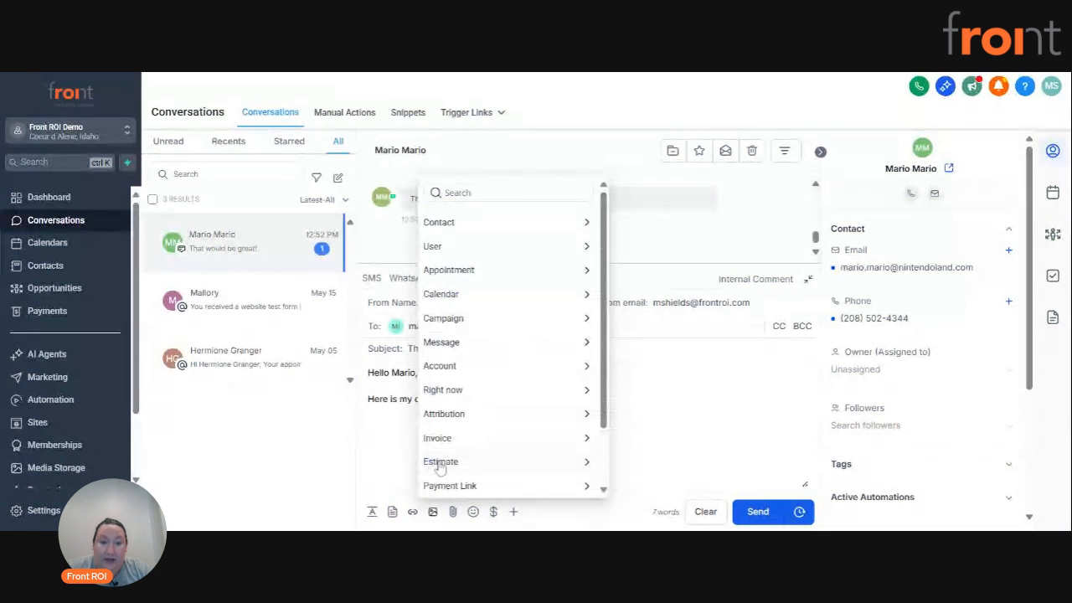
pyautogui.scroll(-2, 503, 448)
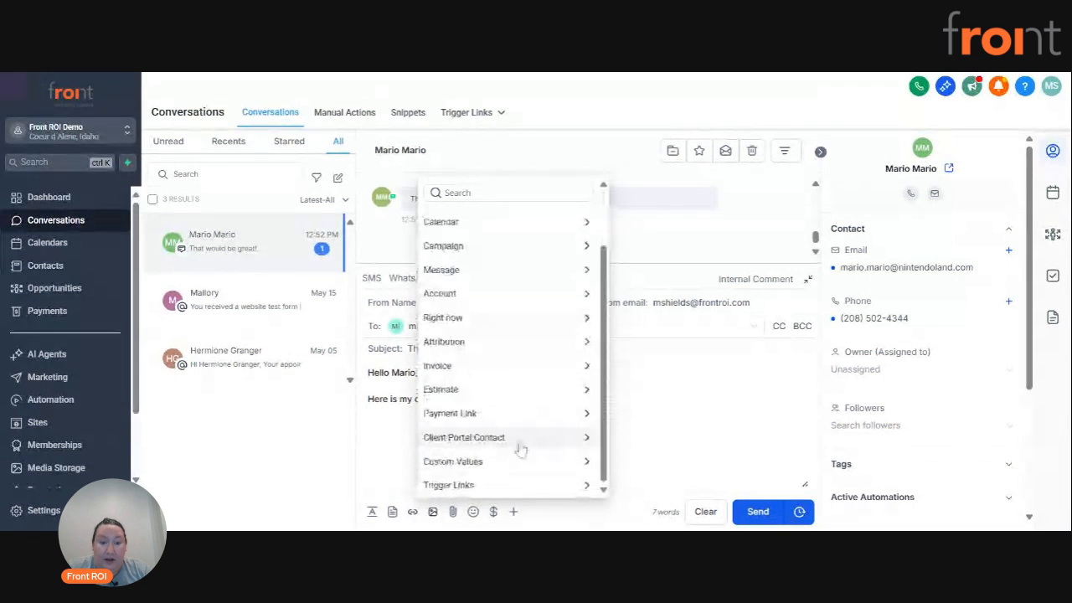
pyautogui.click(496, 486)
pyautogui.scroll(-1, 533, 360)
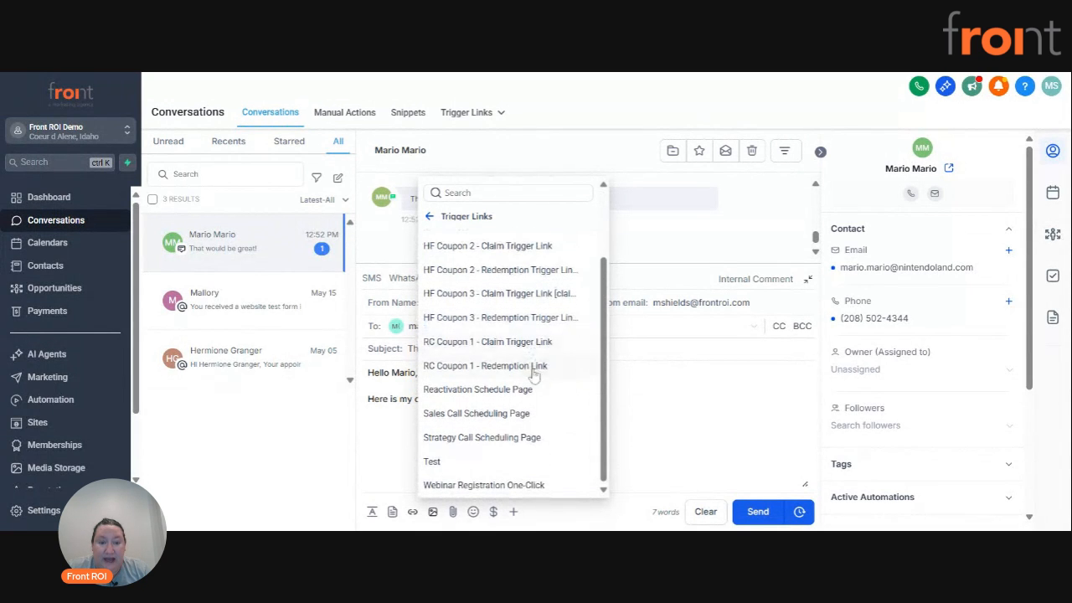
pyautogui.click(438, 219)
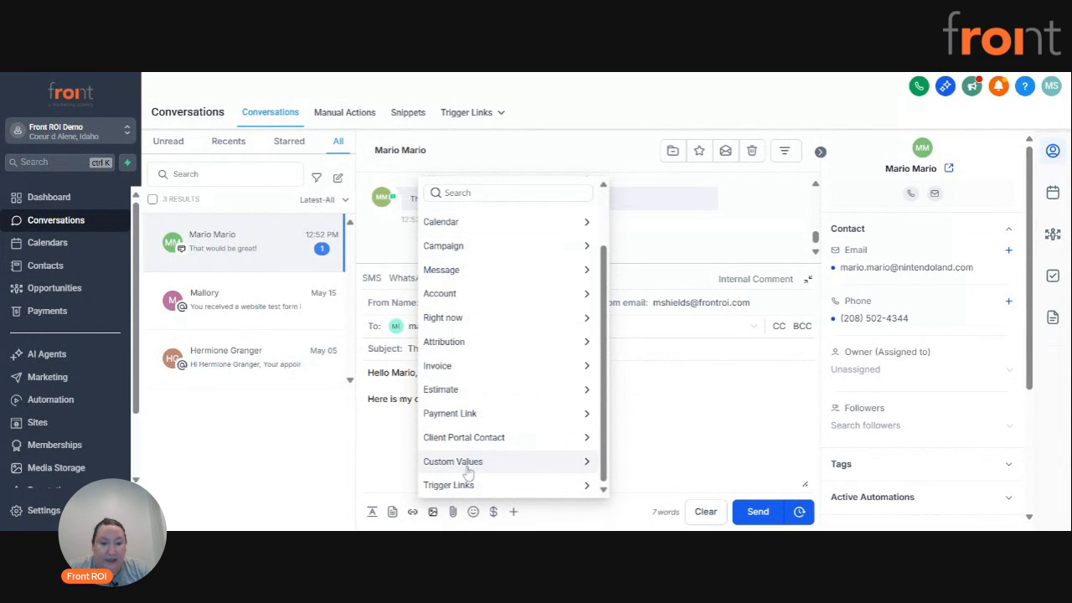
pyautogui.click(465, 465)
pyautogui.click(469, 193)
pyautogui.write('calendar')
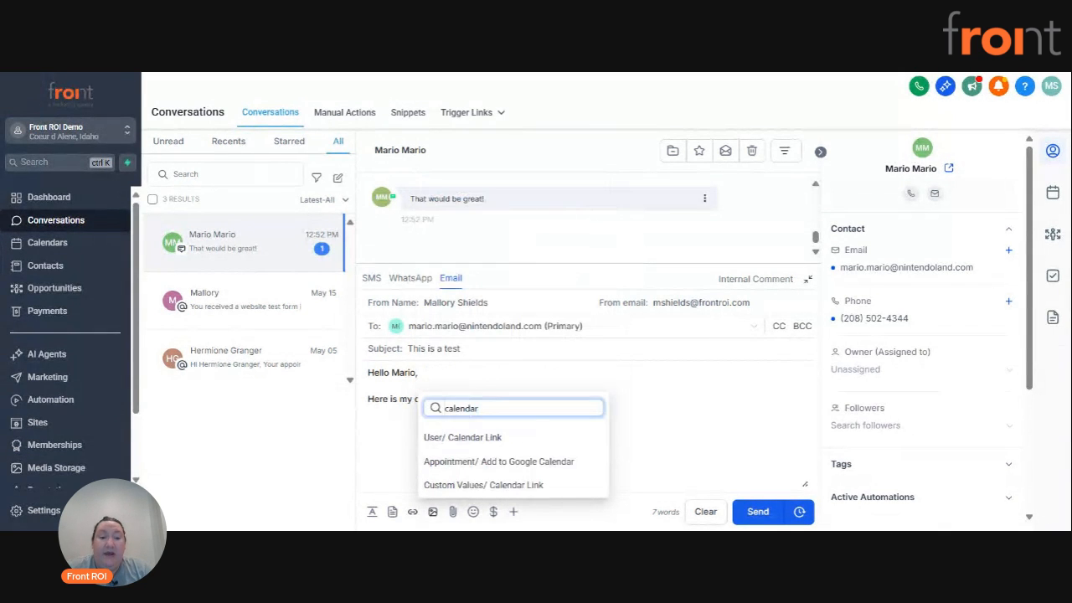
pyautogui.click(506, 439)
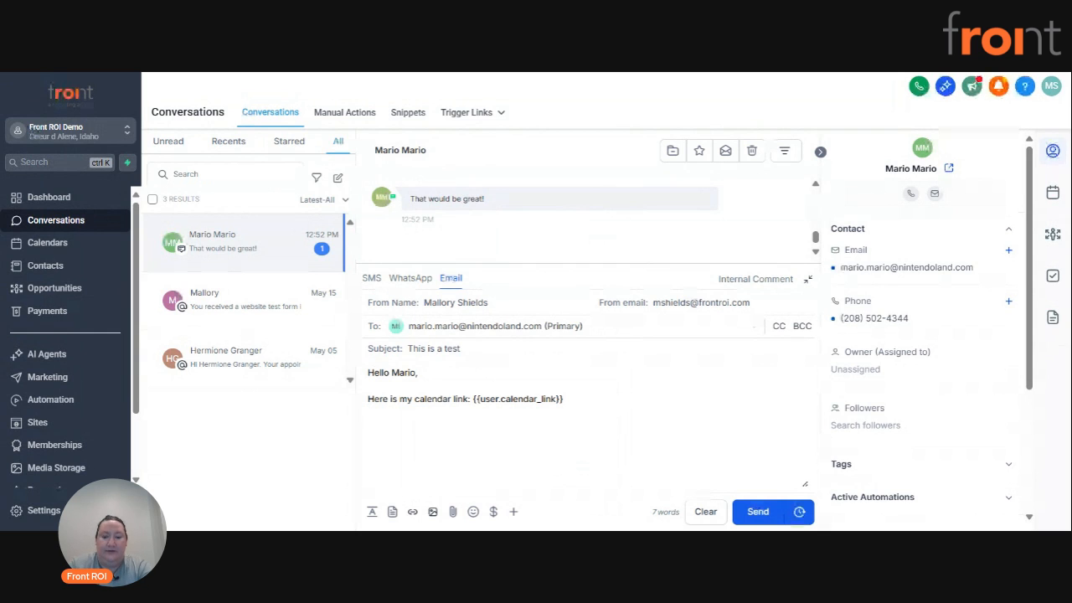
# Add the closing line "Look forward to chatting." below the calendar link and send the email.
pyautogui.write('Look forward to chatting.')
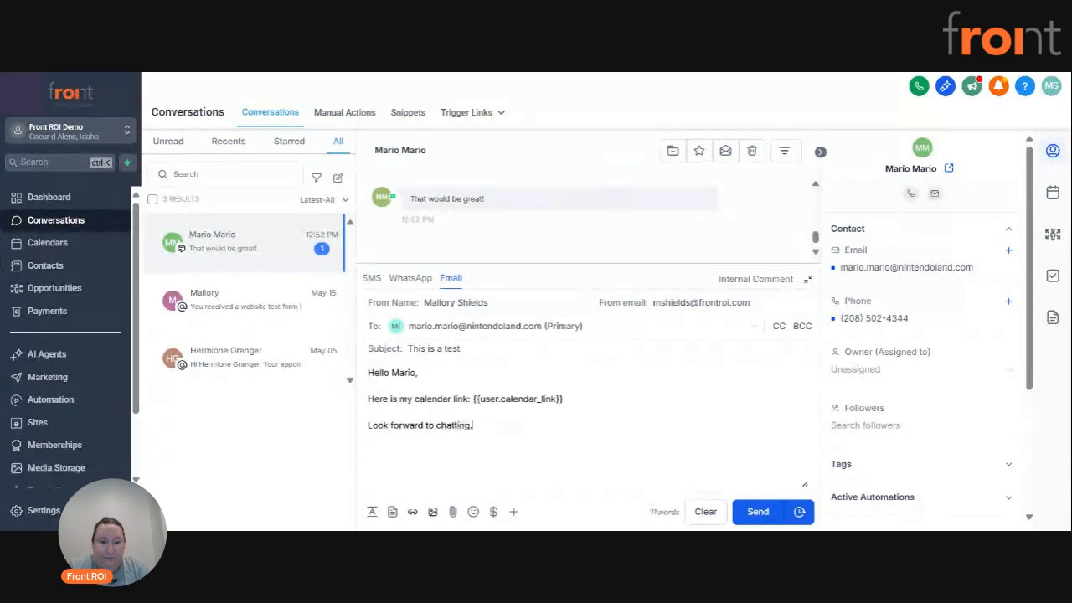
pyautogui.press('Return')
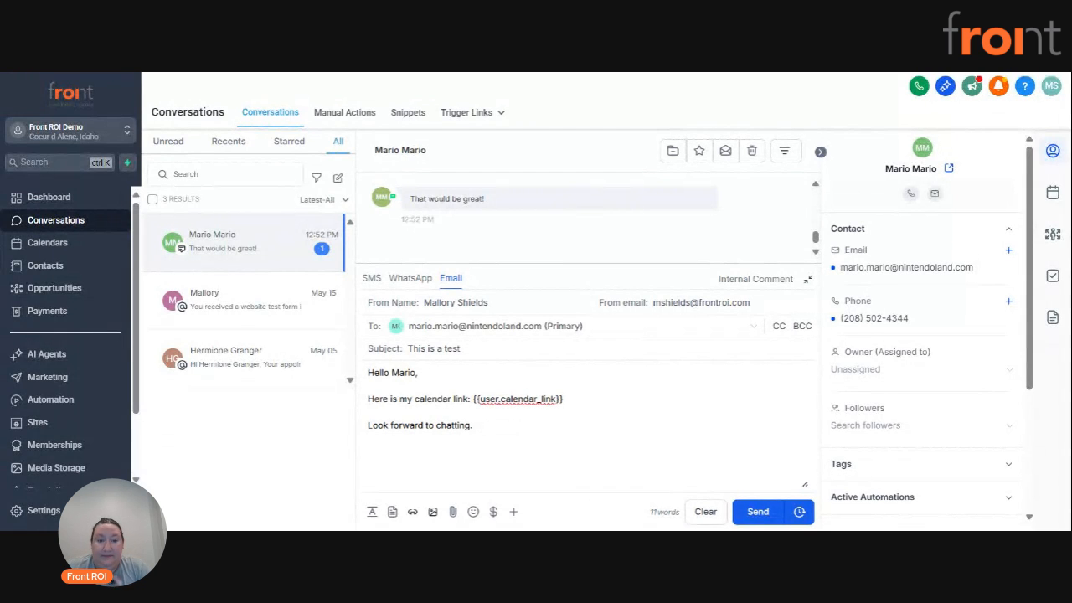
pyautogui.click(756, 511)
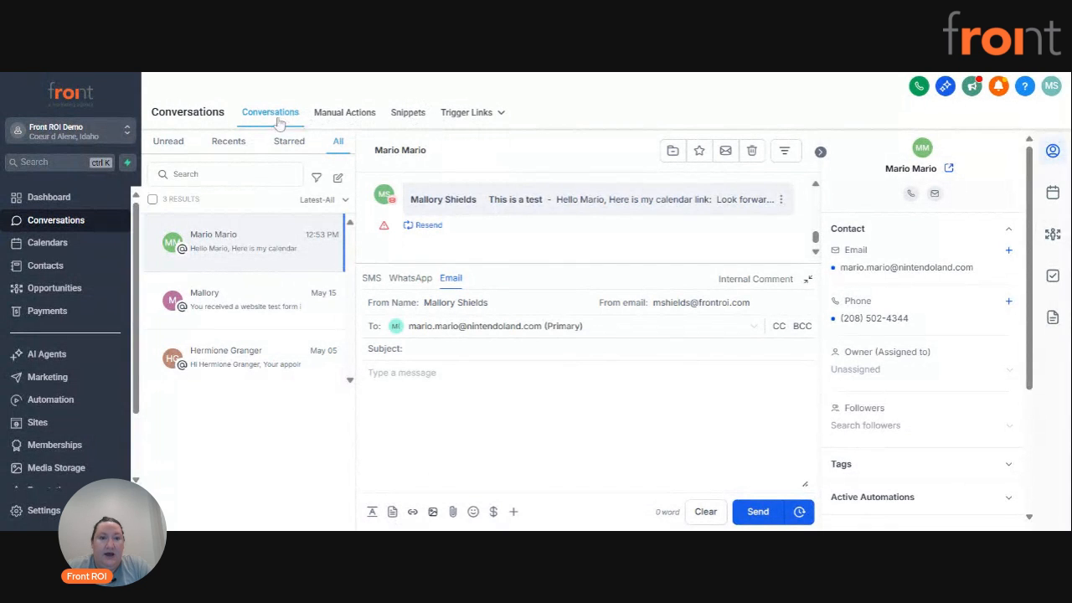
# Review the saved snippets and examine the fields of a new email snippet, closing it without saving.
pyautogui.click(408, 115)
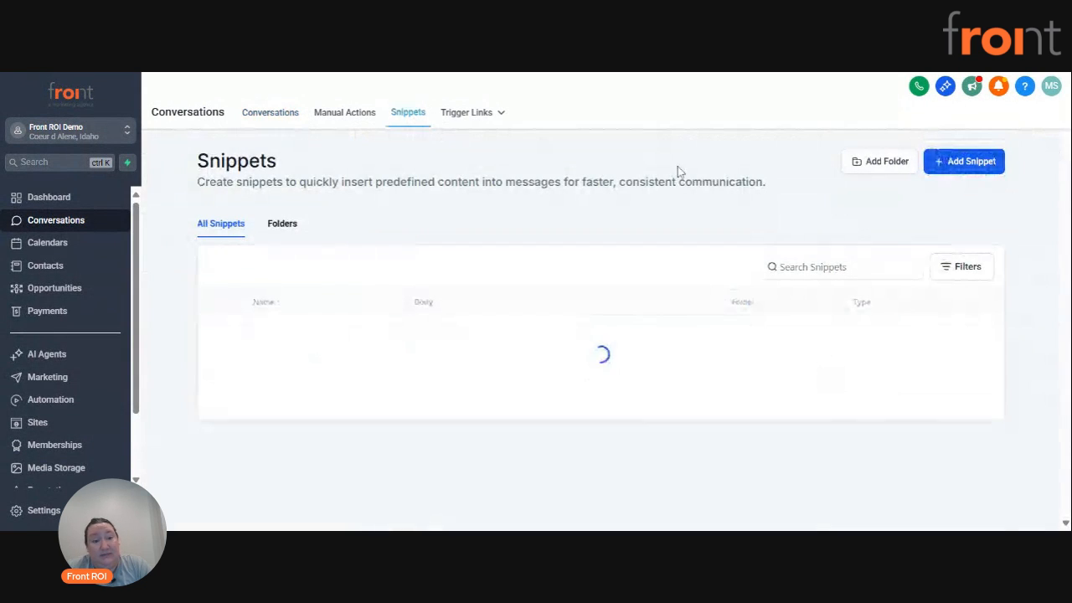
pyautogui.scroll(-1, 684, 316)
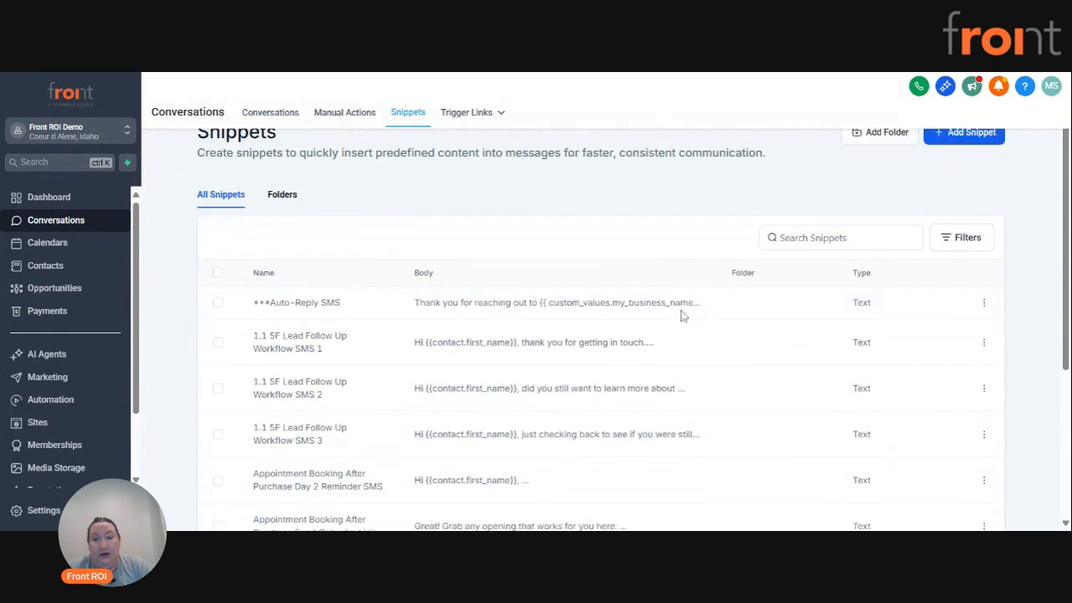
pyautogui.scroll(1, 746, 335)
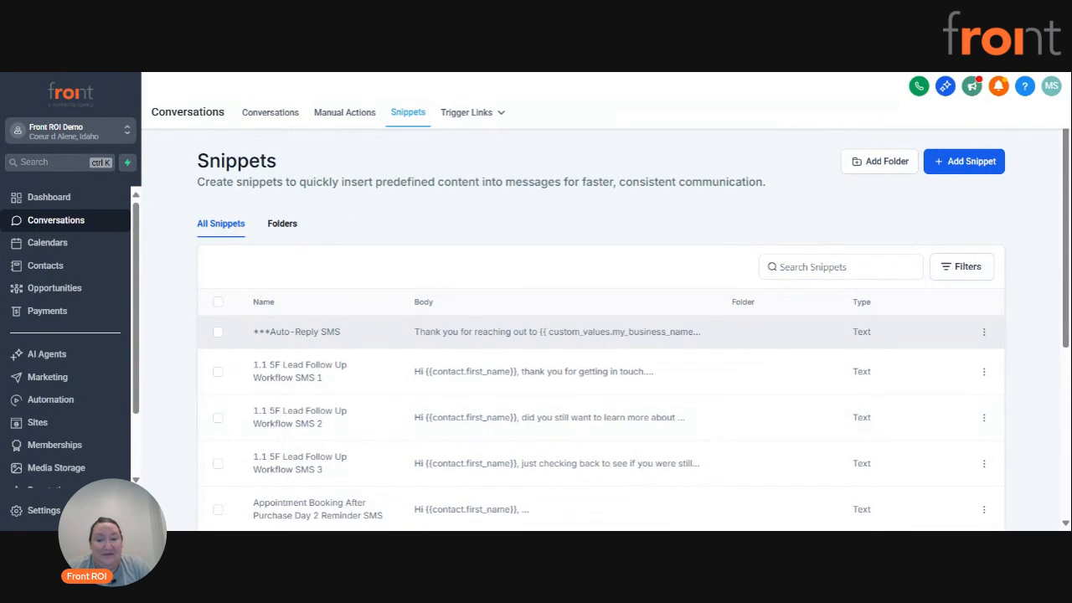
pyautogui.click(957, 164)
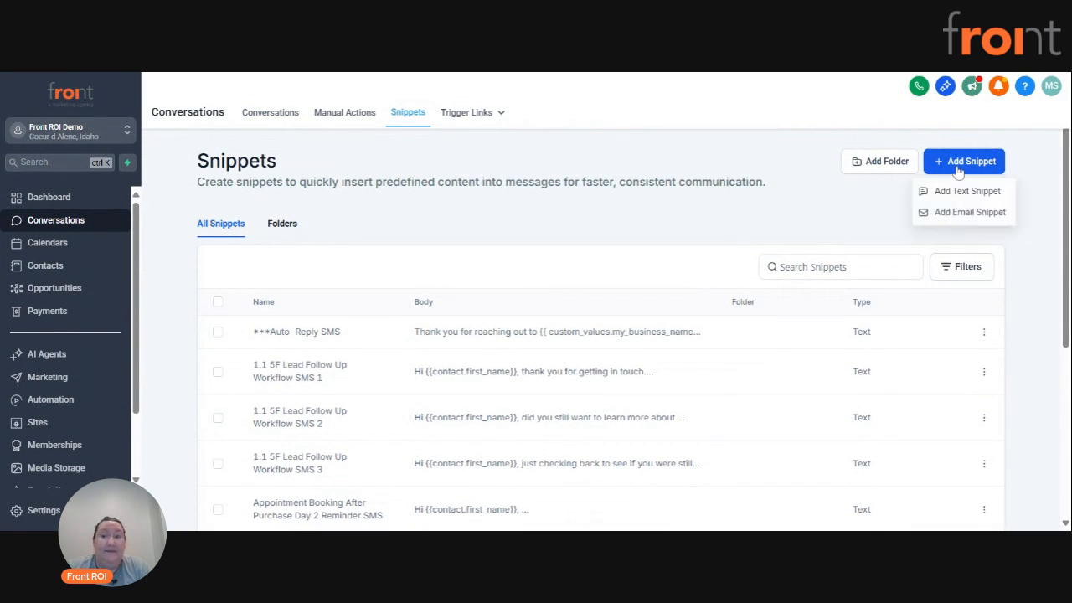
pyautogui.click(971, 213)
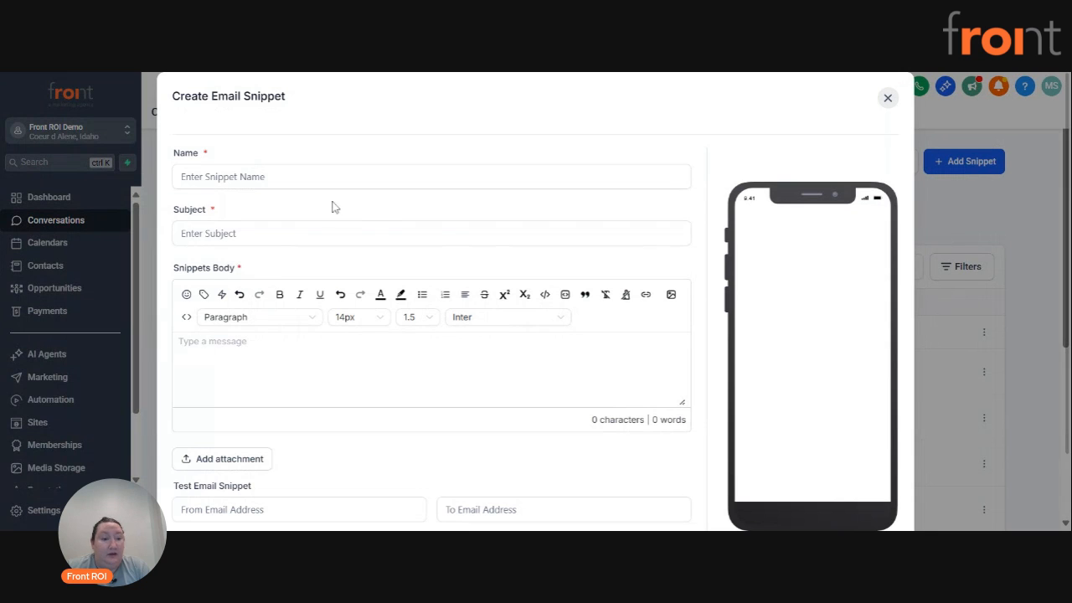
pyautogui.scroll(-1, 381, 300)
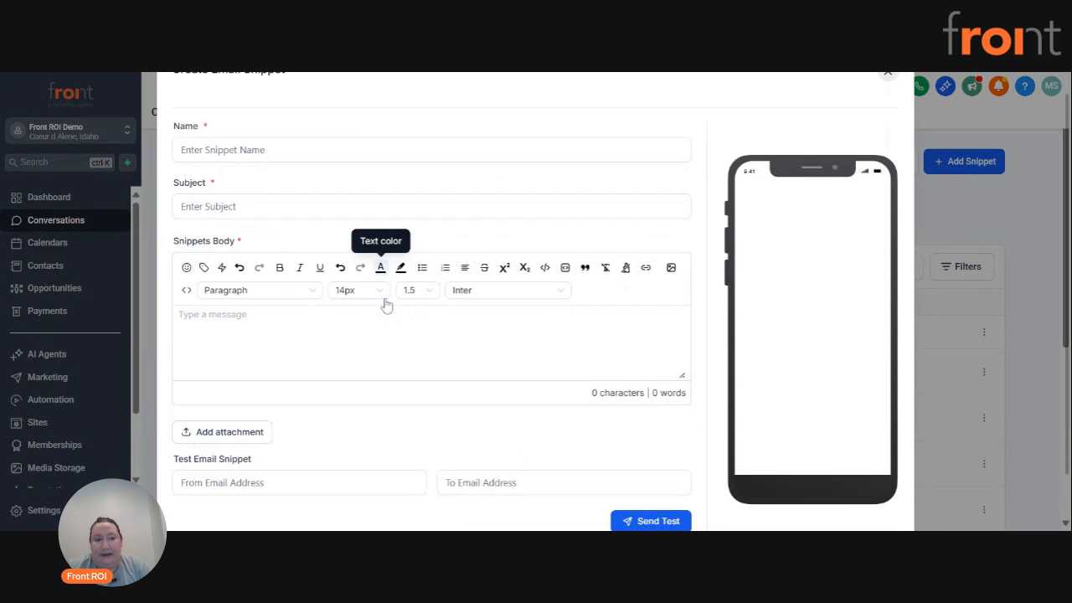
pyautogui.scroll(-1, 377, 335)
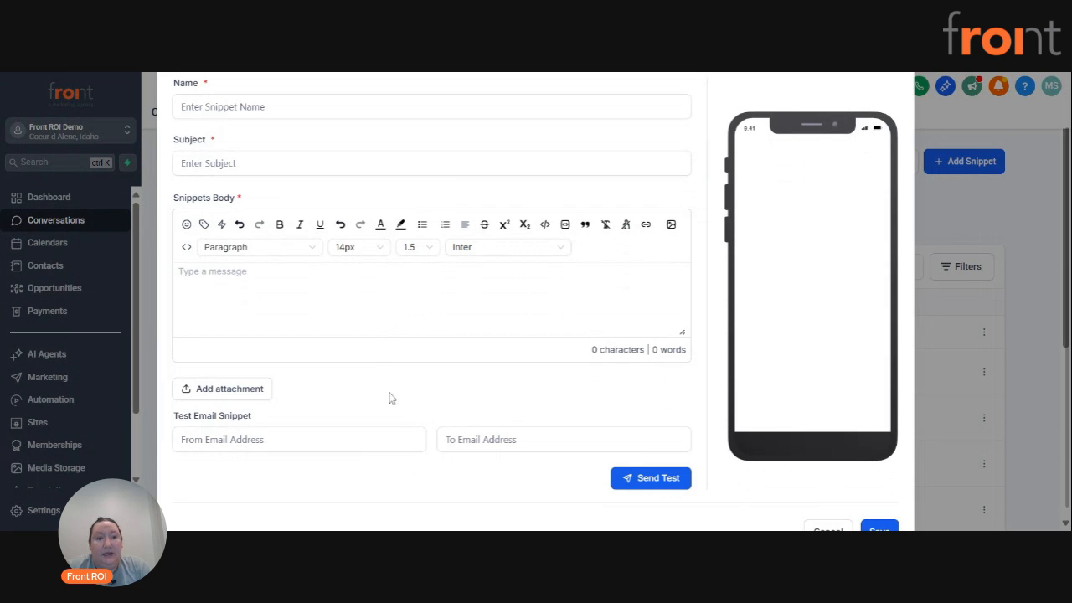
pyautogui.scroll(-1, 405, 403)
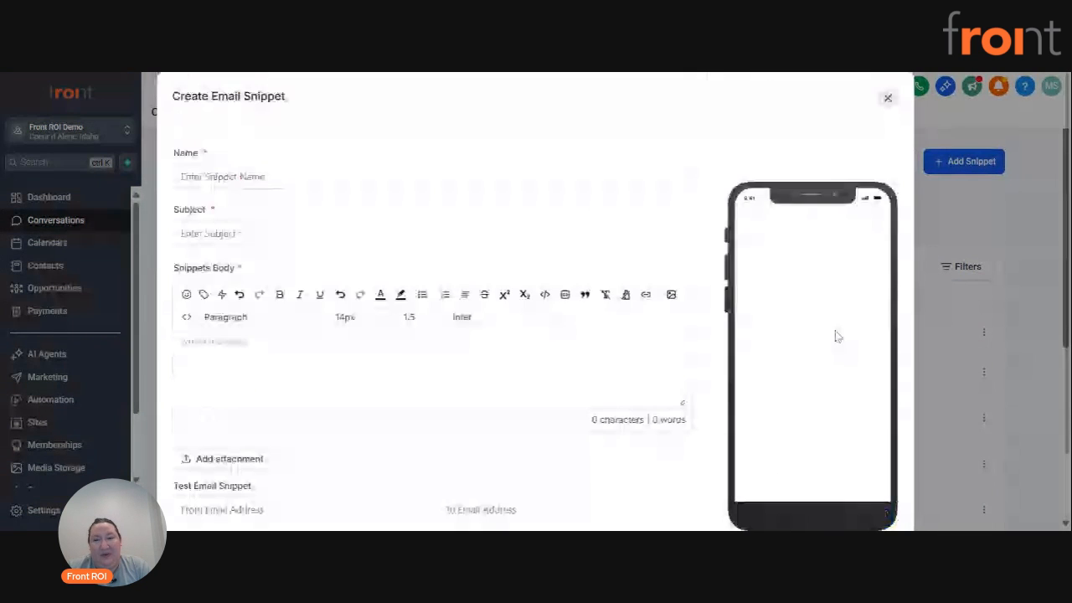
pyautogui.click(887, 99)
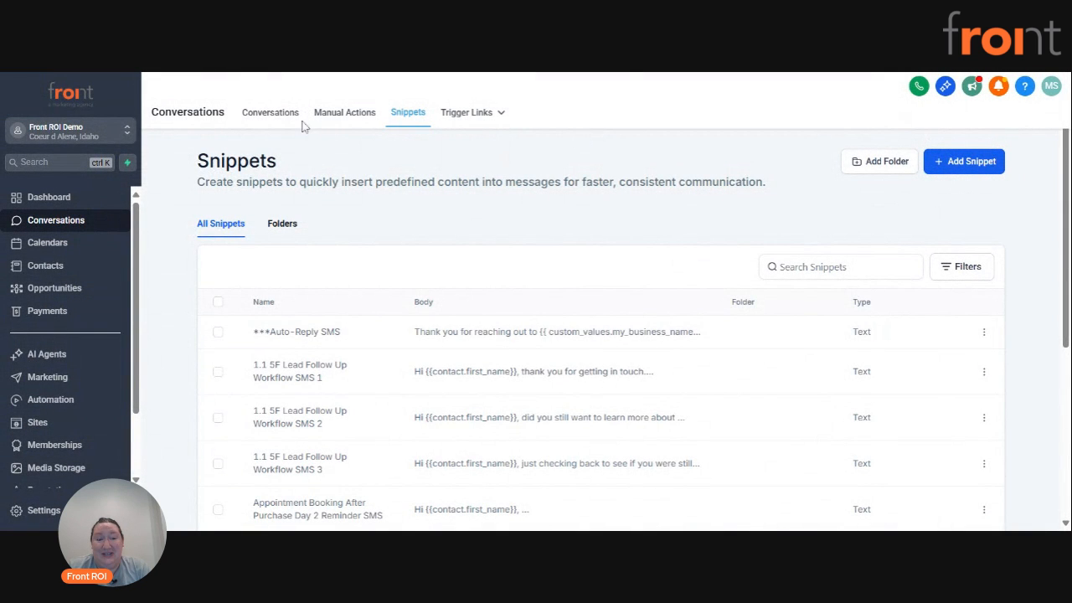
# Insert the "***Auto-Reply SMS" snippet into a new SMS in the contact's conversation and send it.
pyautogui.click(270, 113)
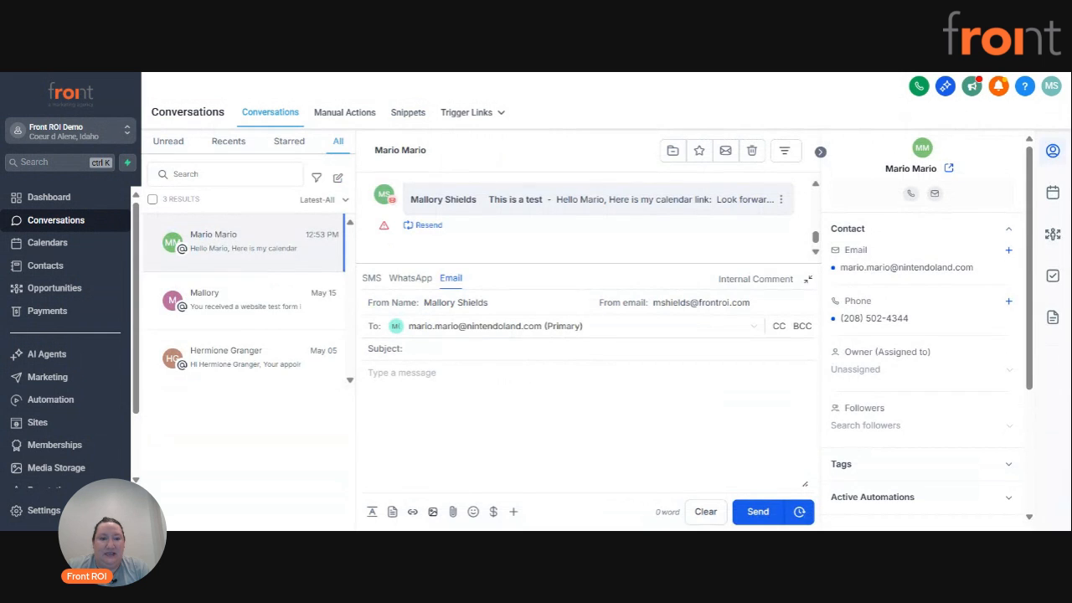
pyautogui.click(371, 278)
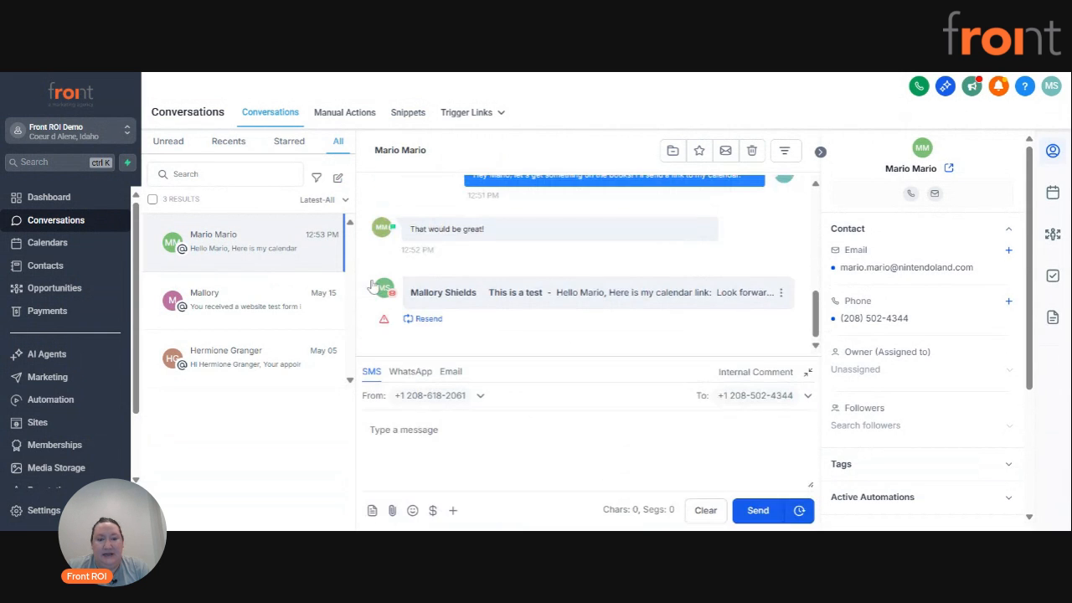
pyautogui.click(372, 513)
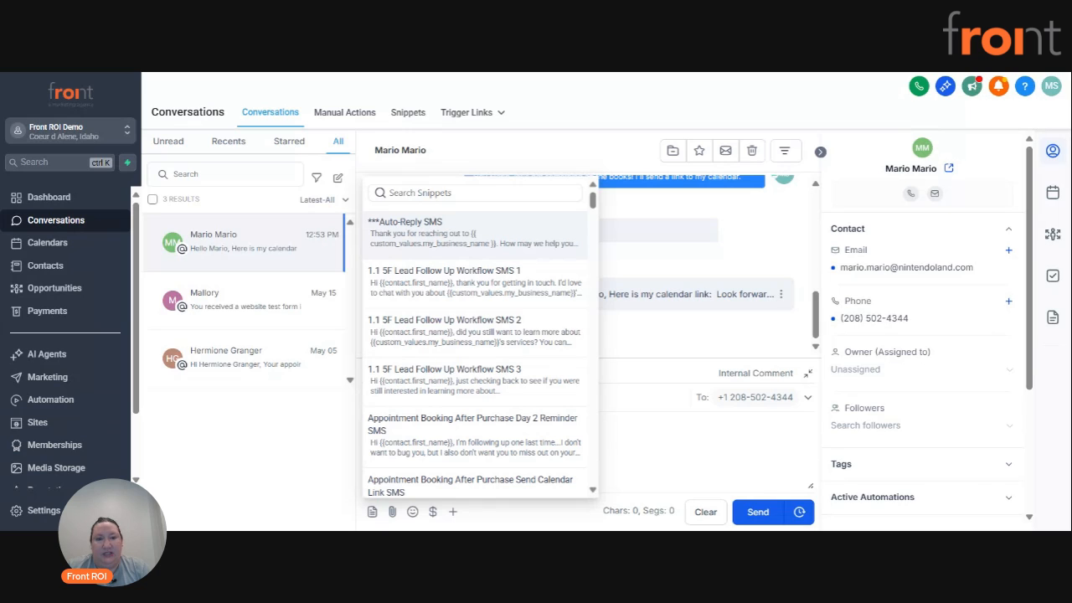
pyautogui.click(447, 242)
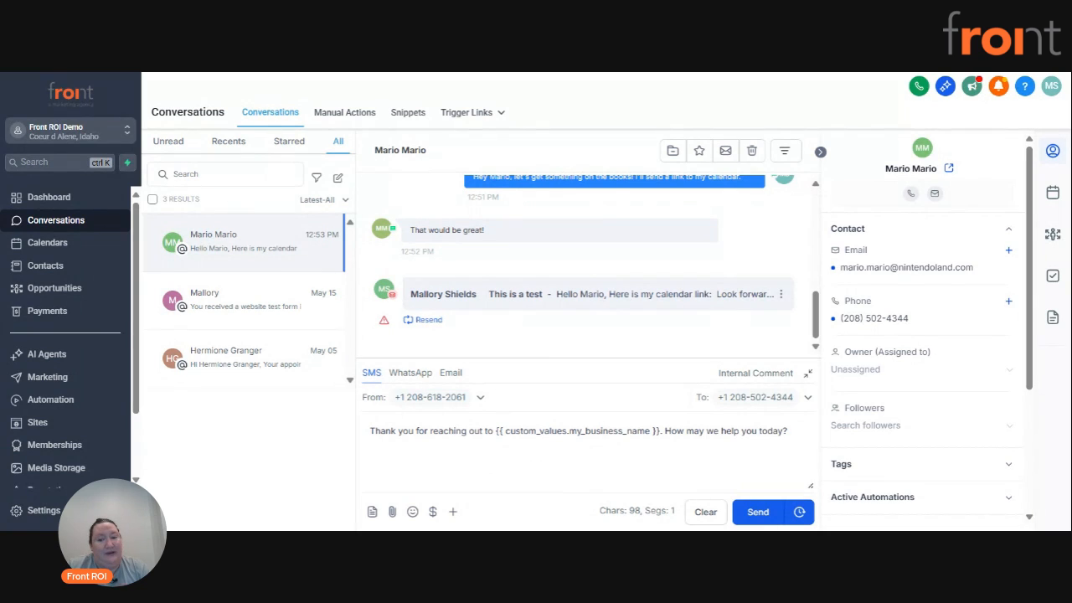
pyautogui.click(754, 512)
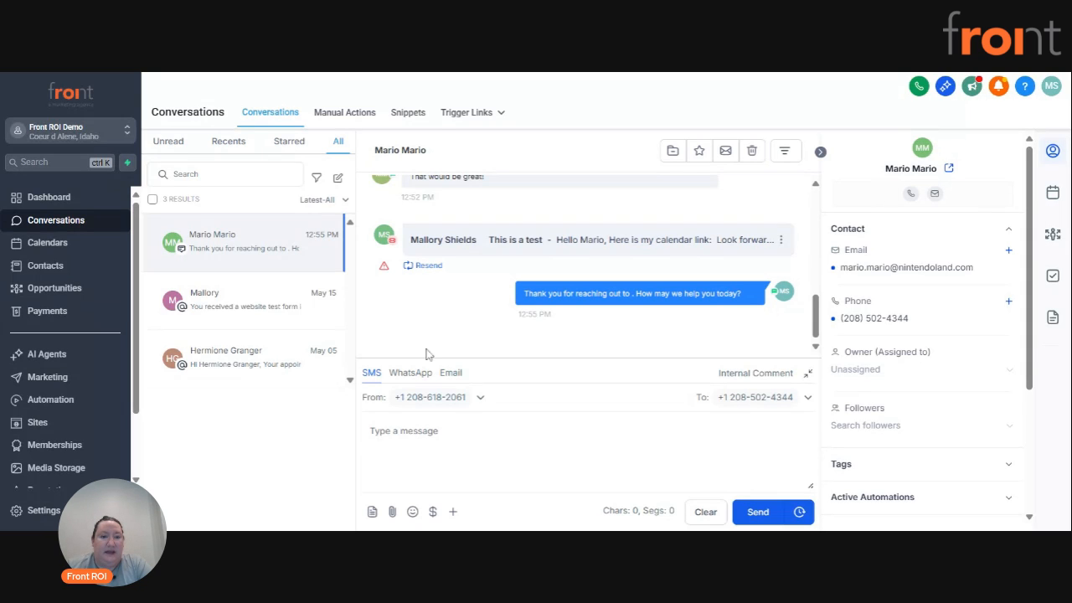
# Star the contact's conversation, check it in the starred conversations and return to all conversations.
pyautogui.click(702, 152)
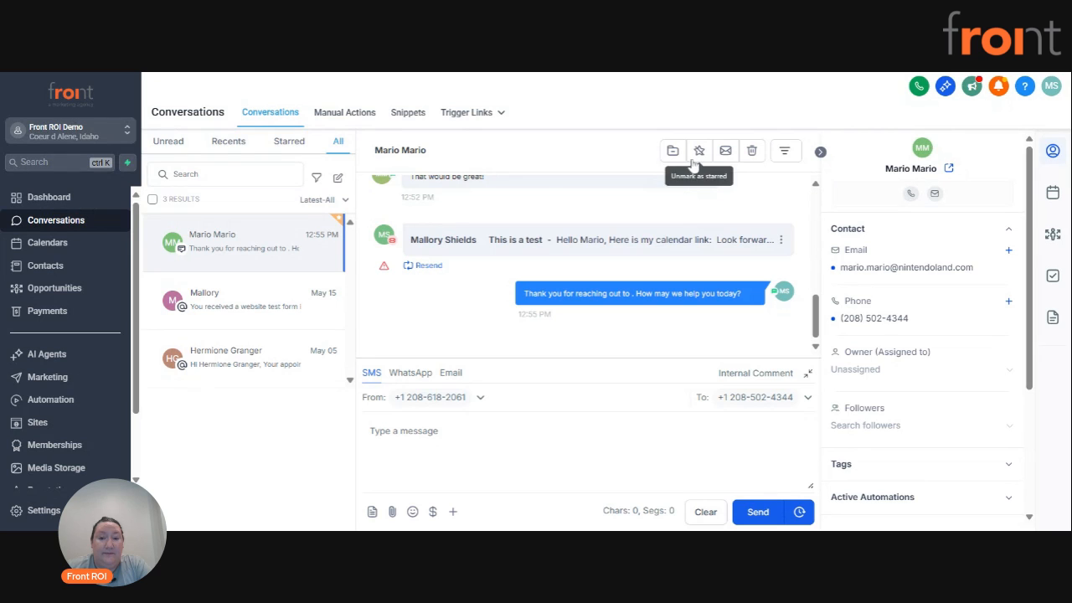
pyautogui.click(280, 143)
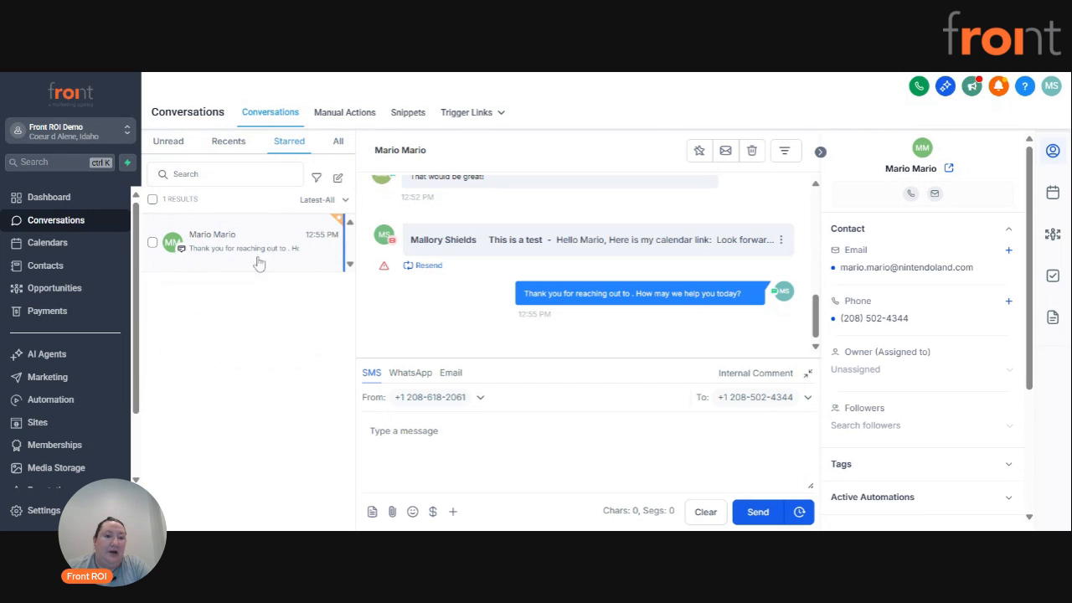
pyautogui.click(337, 141)
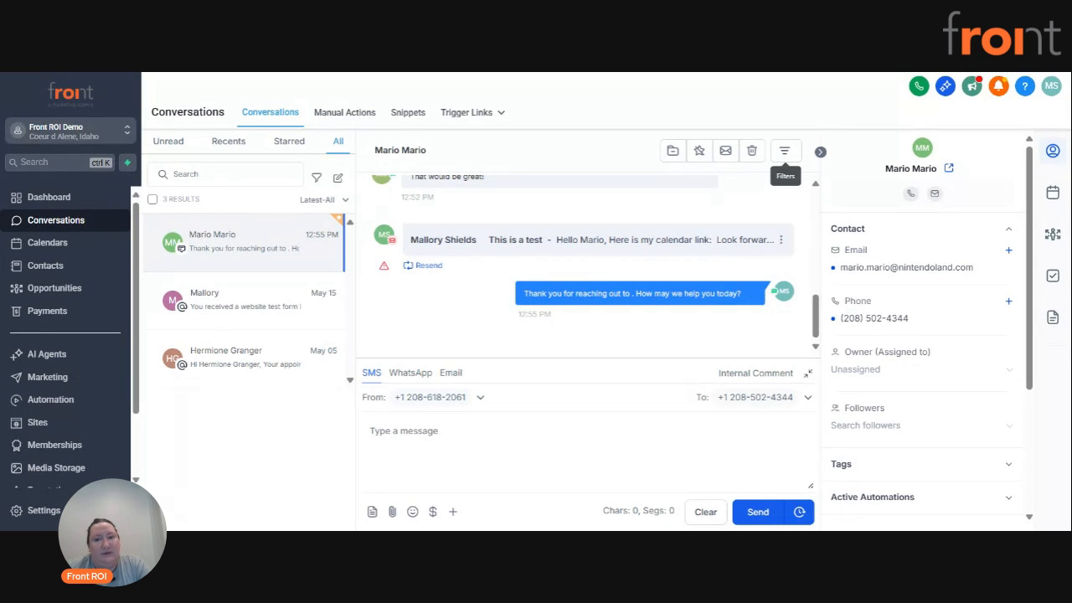
# Check the conversation's message filter and review the contact's email options, DND settings and tags.
pyautogui.click(784, 150)
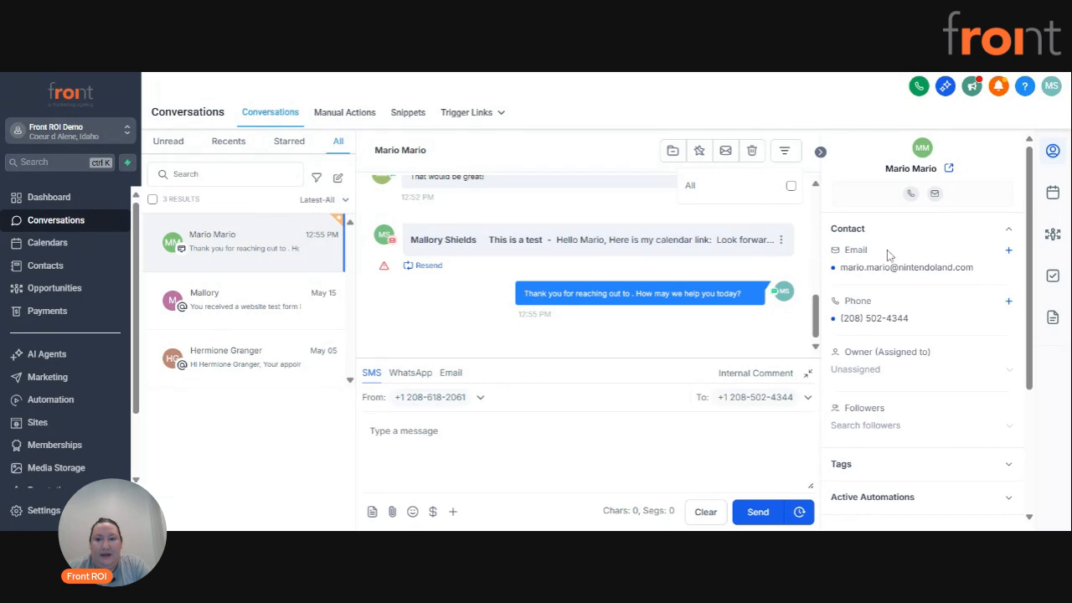
pyautogui.click(867, 199)
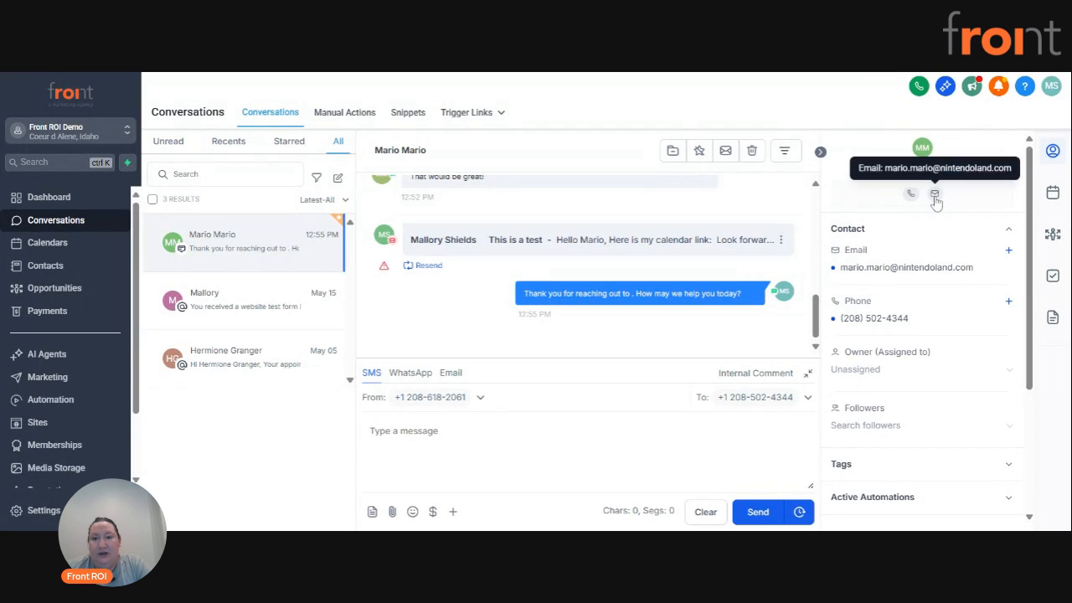
pyautogui.scroll(-3, 928, 259)
pyautogui.scroll(1, 887, 230)
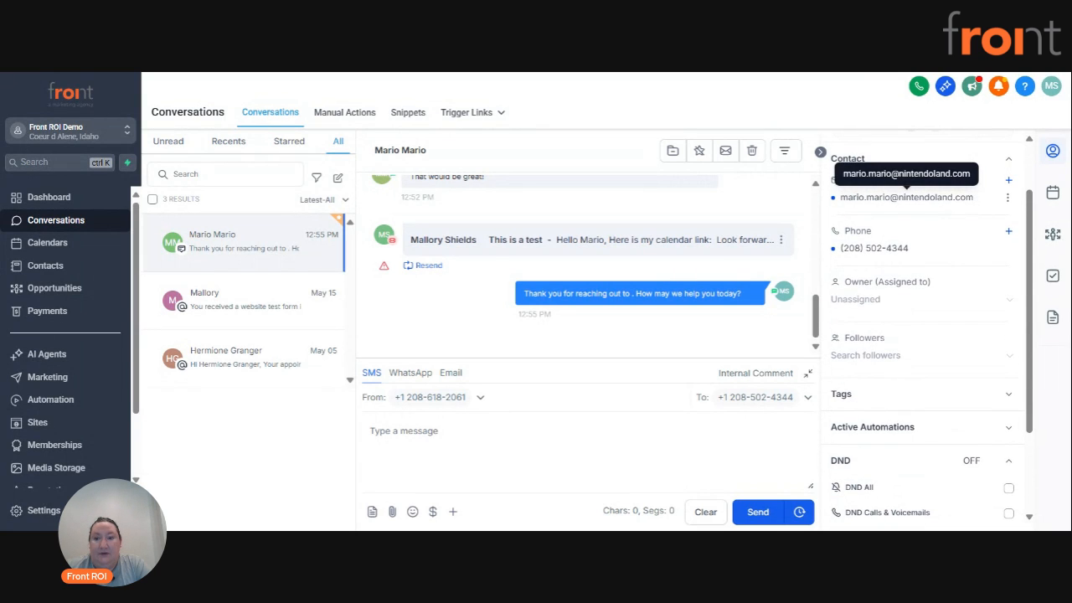
pyautogui.click(1008, 201)
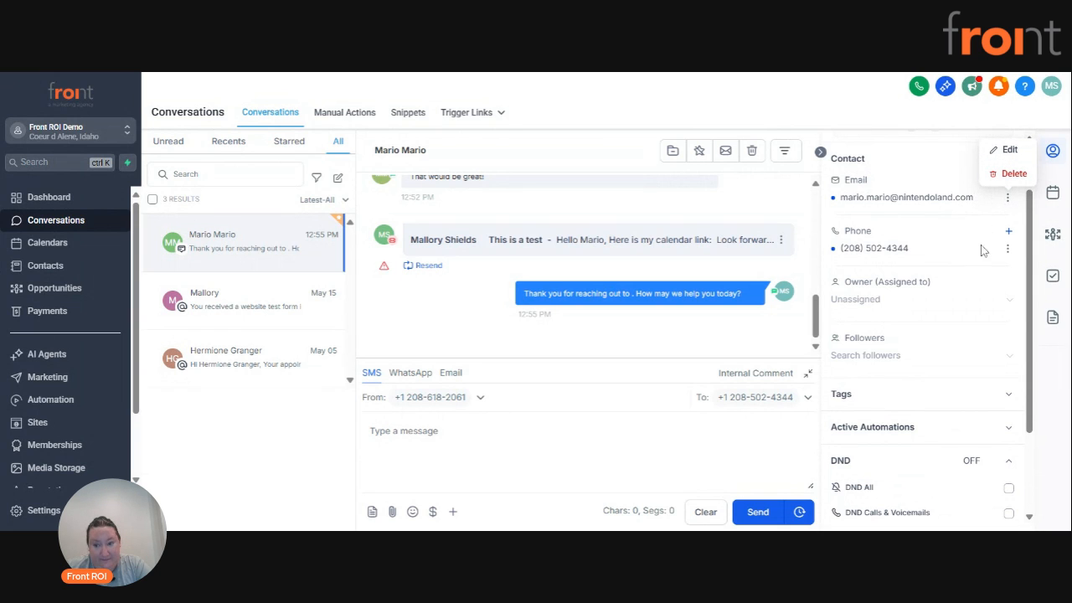
pyautogui.scroll(-1, 942, 261)
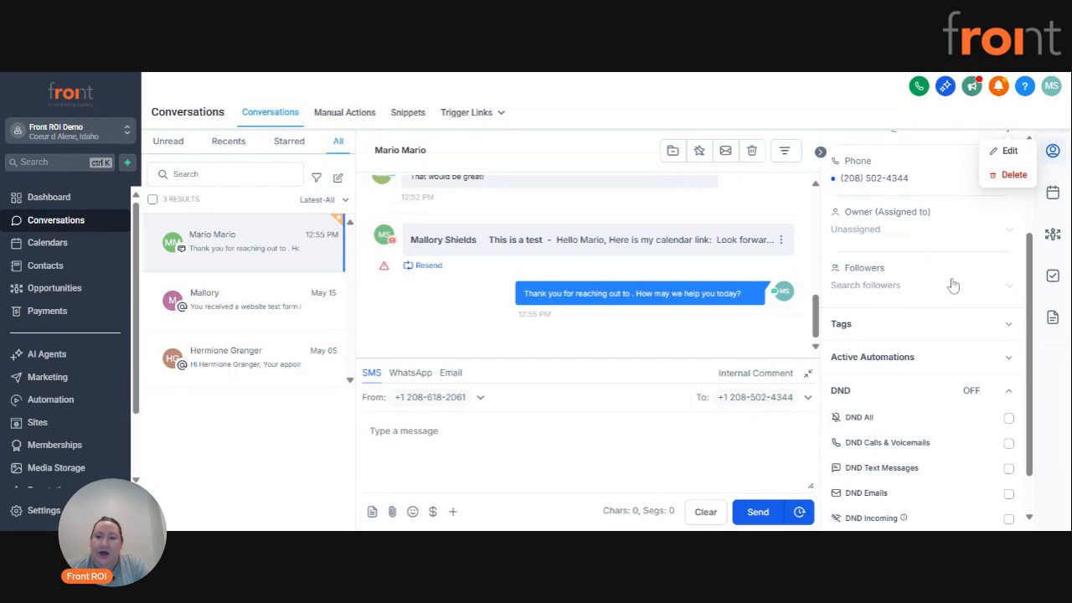
pyautogui.scroll(-1, 936, 278)
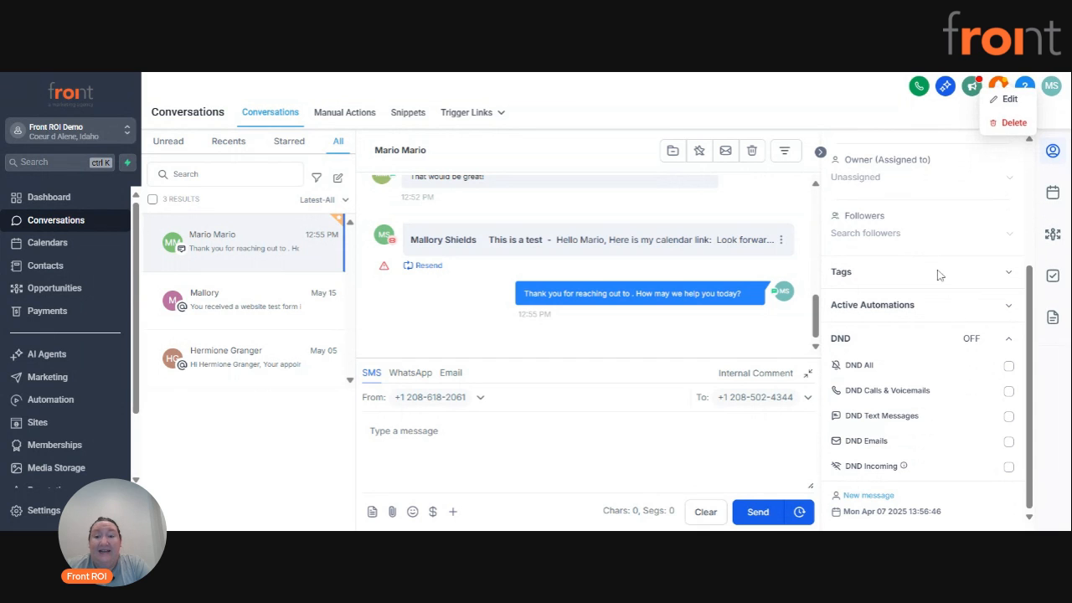
pyautogui.click(1009, 273)
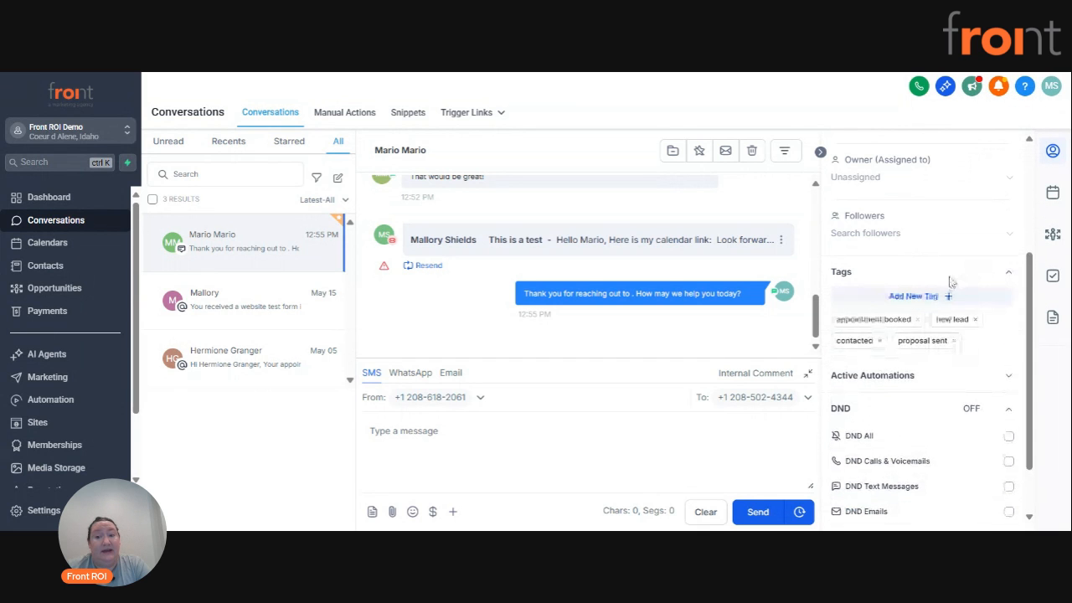
# Add the "customer" tag to the contact's tags.
pyautogui.scroll(-1, 930, 283)
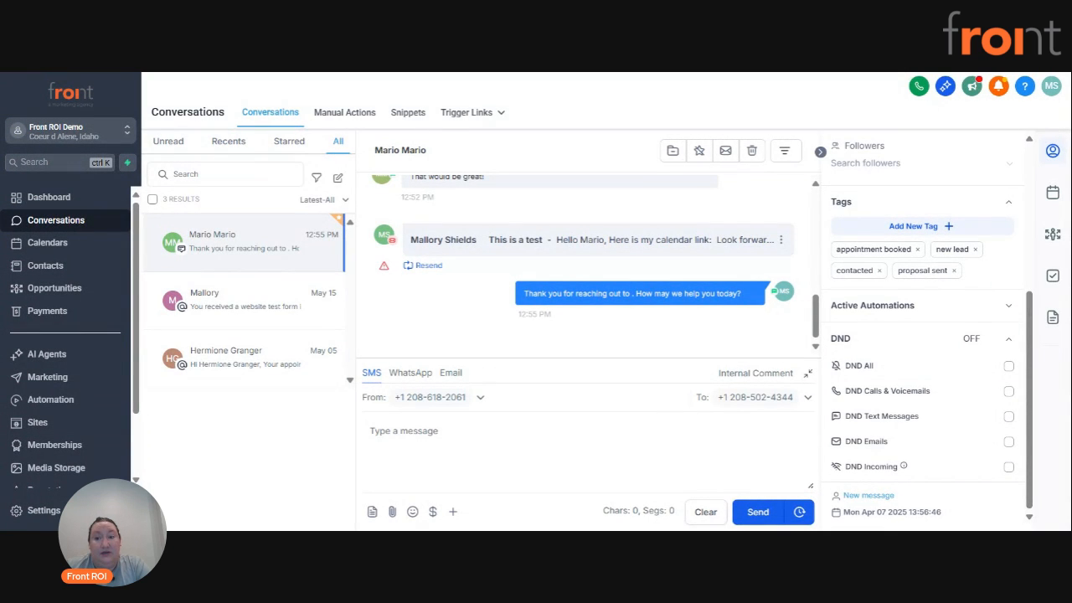
pyautogui.click(929, 227)
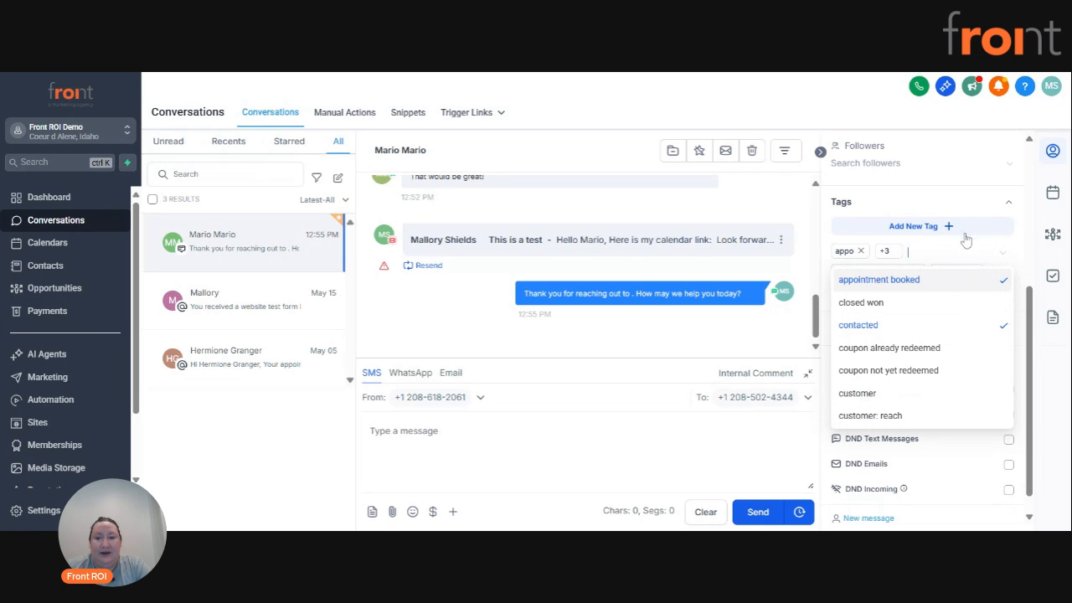
pyautogui.click(879, 396)
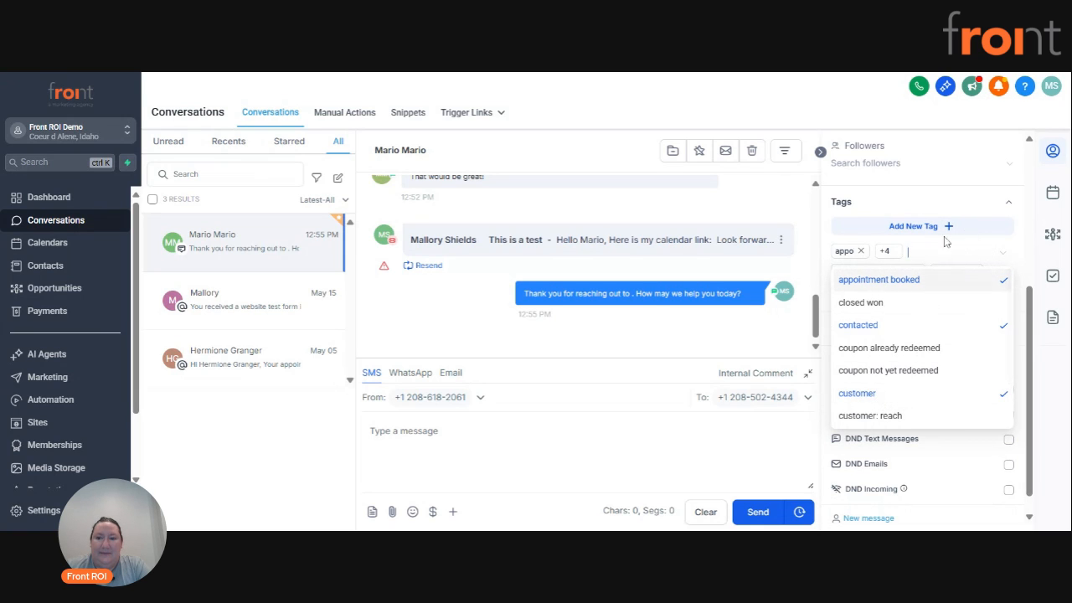
pyautogui.click(971, 248)
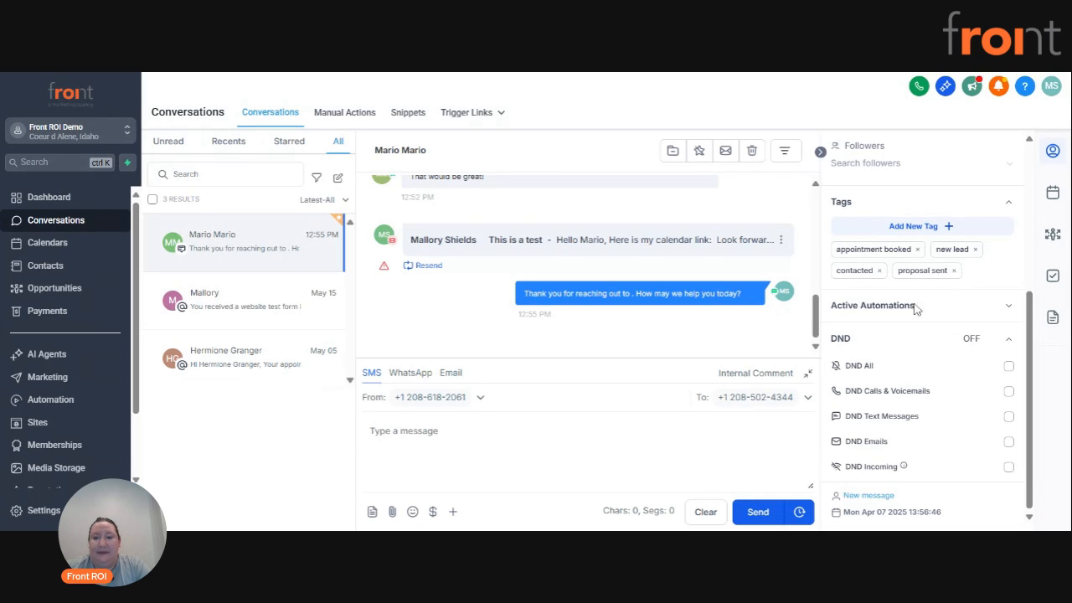
# Add the Contact Form Test Workflow to the contact's active automations with the current time as event start time and save it.
pyautogui.click(1009, 309)
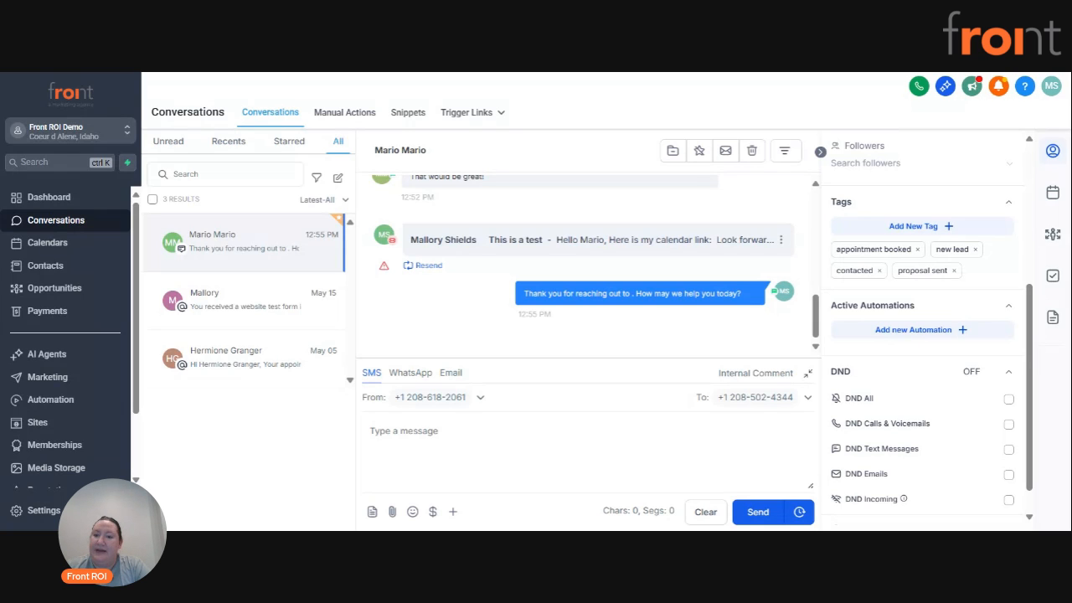
pyautogui.click(920, 340)
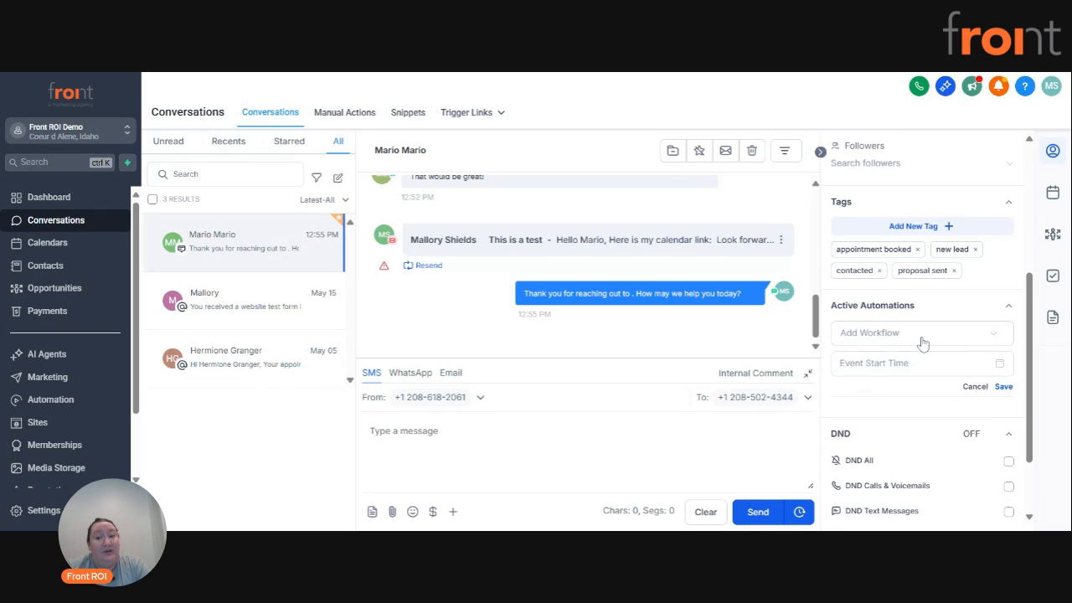
pyautogui.click(922, 338)
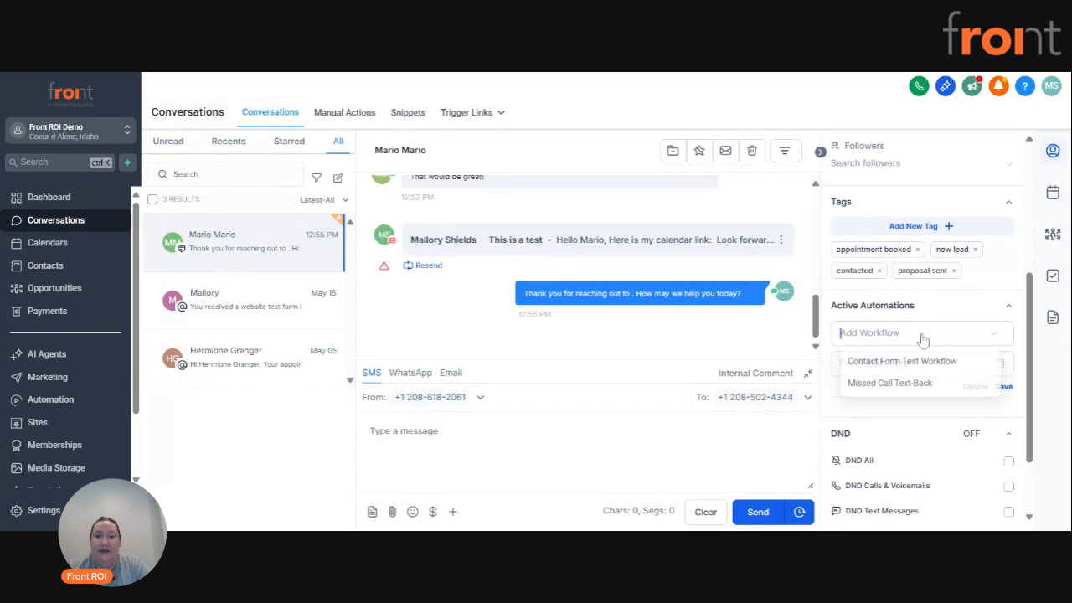
pyautogui.click(903, 364)
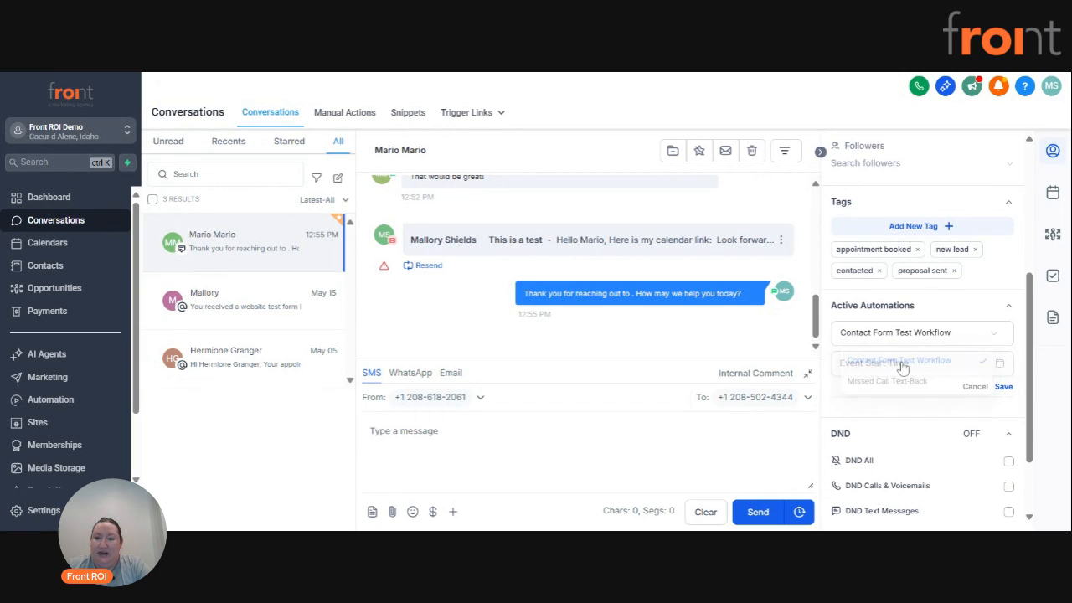
pyautogui.click(903, 364)
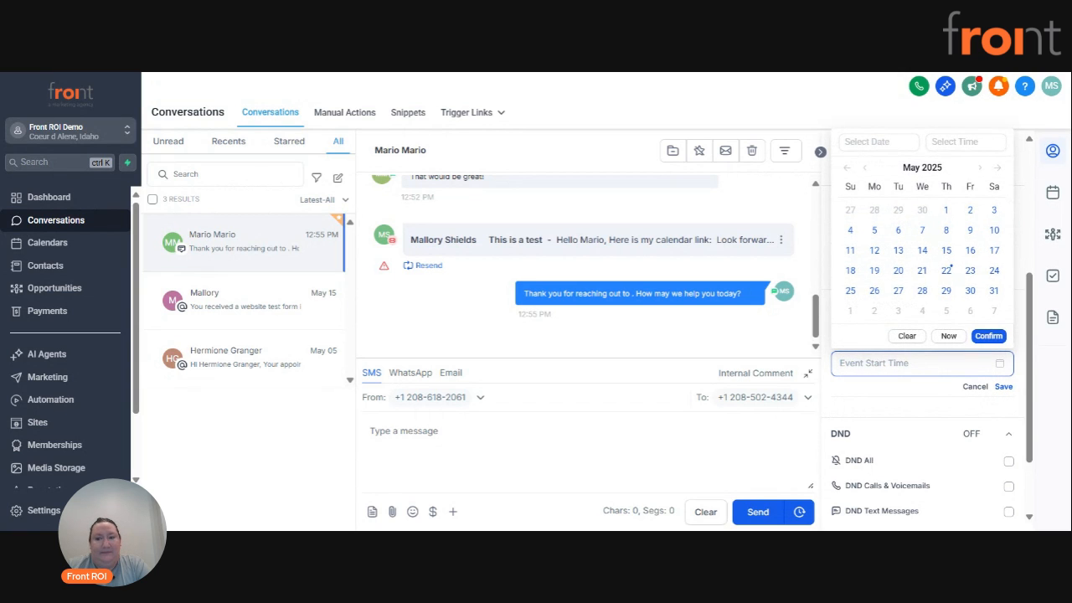
pyautogui.click(969, 272)
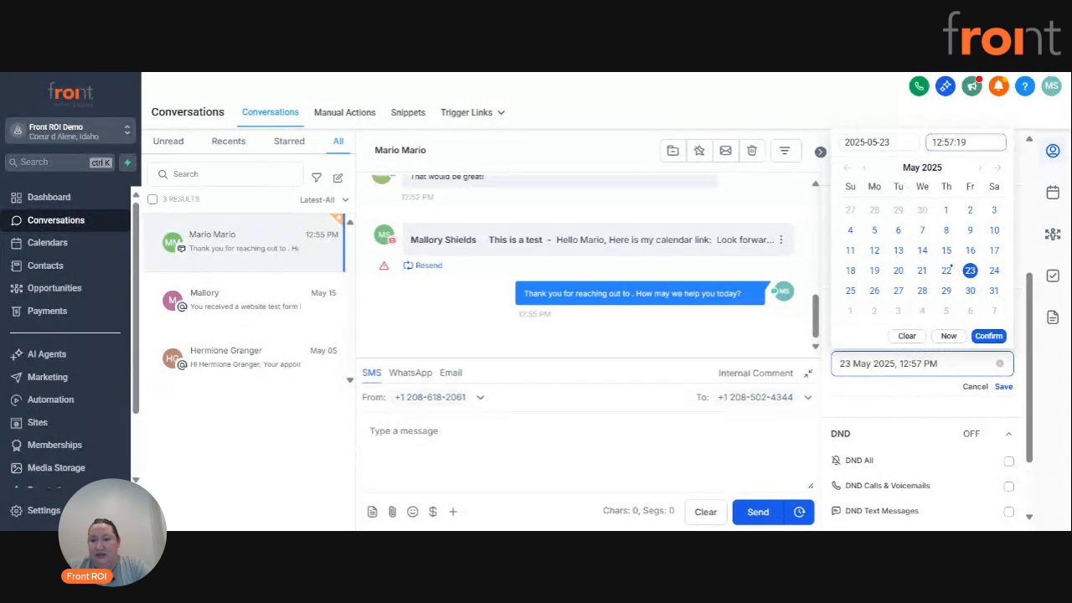
pyautogui.click(948, 336)
pyautogui.click(1004, 386)
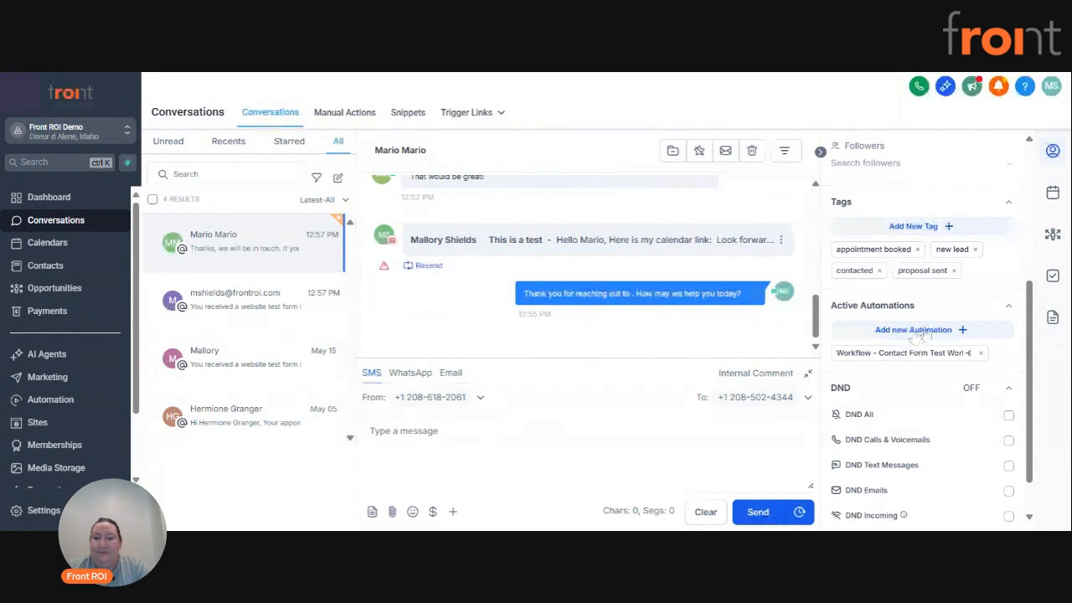
# Enable DND for text messages on the contact and disable it again.
pyautogui.scroll(-1, 908, 335)
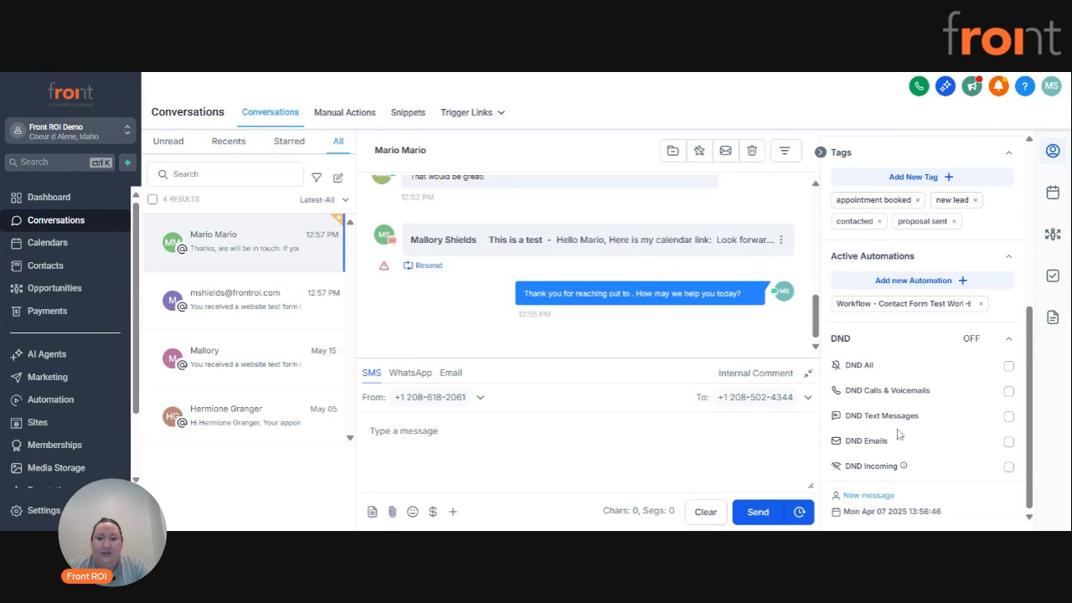
pyautogui.click(1009, 417)
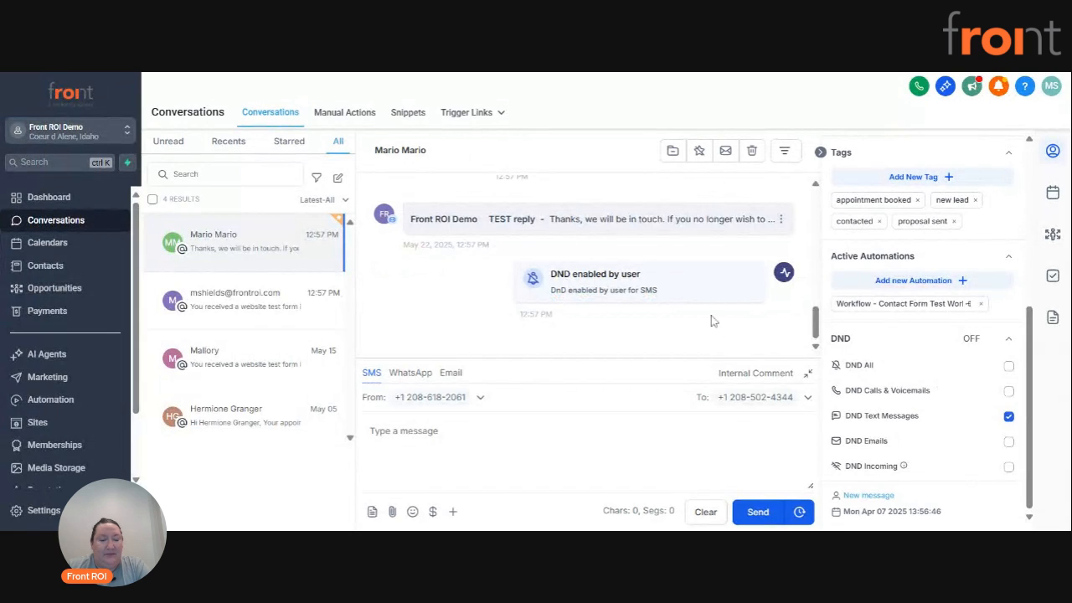
pyautogui.click(1010, 419)
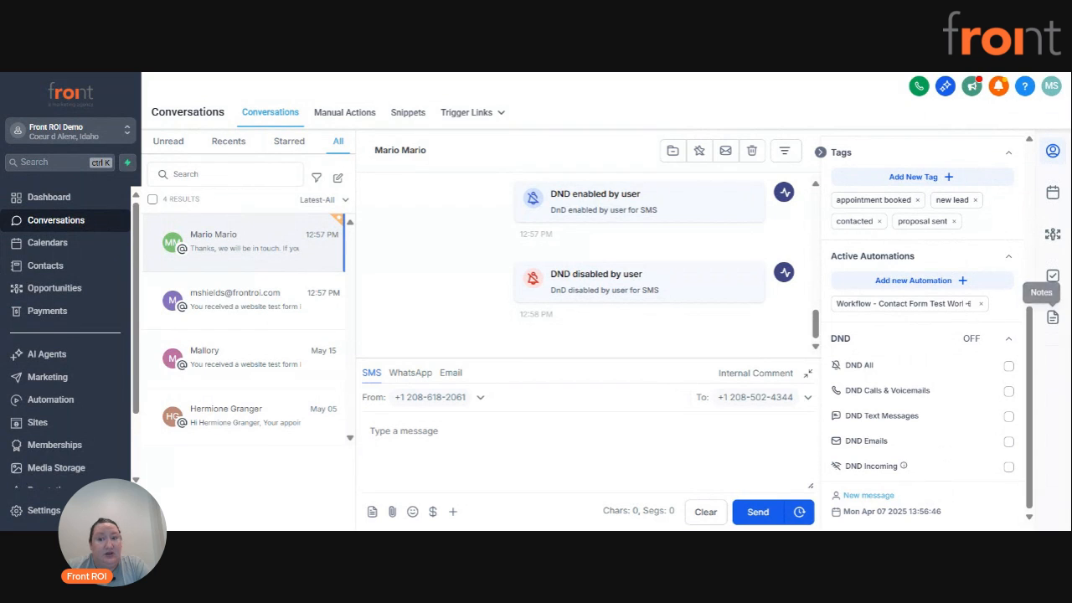
# Start an appointment for the contact on the Sales Calendar, titled with the contact's first name followed by "Sales Call".
pyautogui.click(1052, 195)
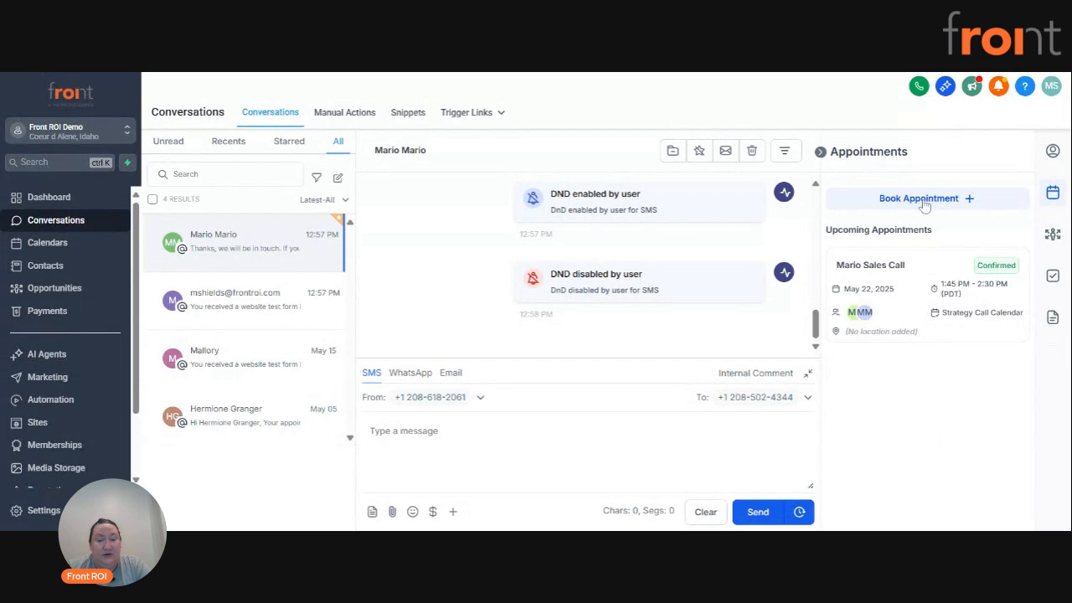
pyautogui.click(969, 205)
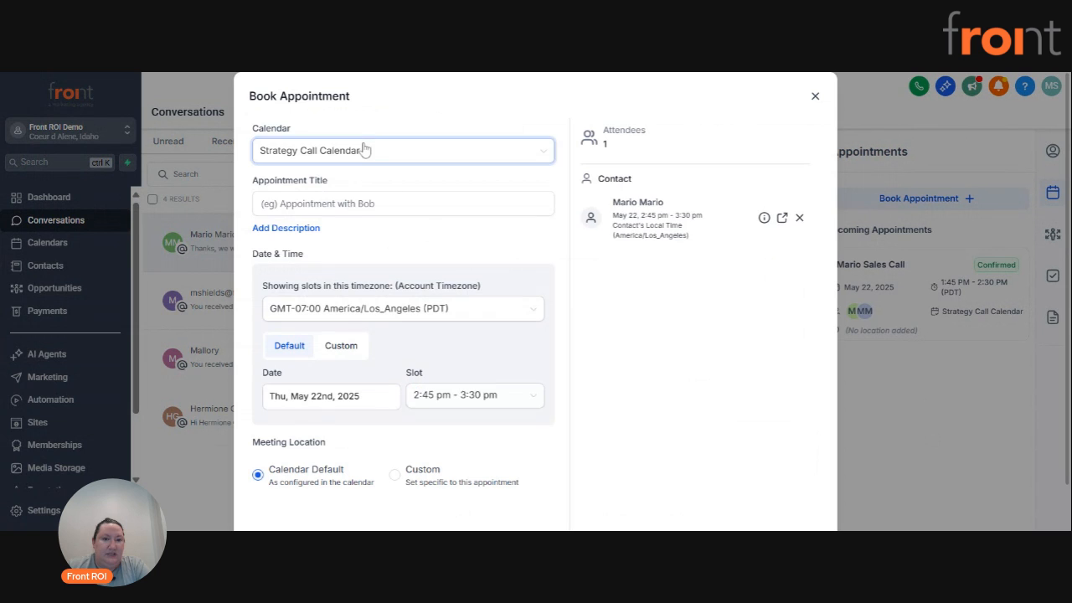
pyautogui.click(363, 150)
pyautogui.click(321, 246)
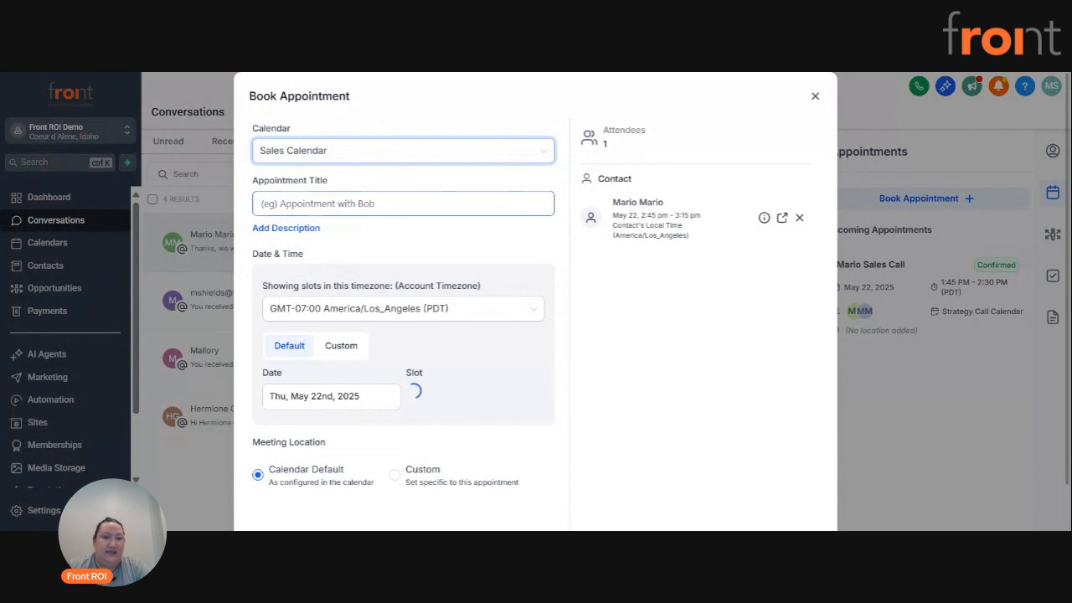
pyautogui.click(315, 203)
pyautogui.write('Mario Sales Call')
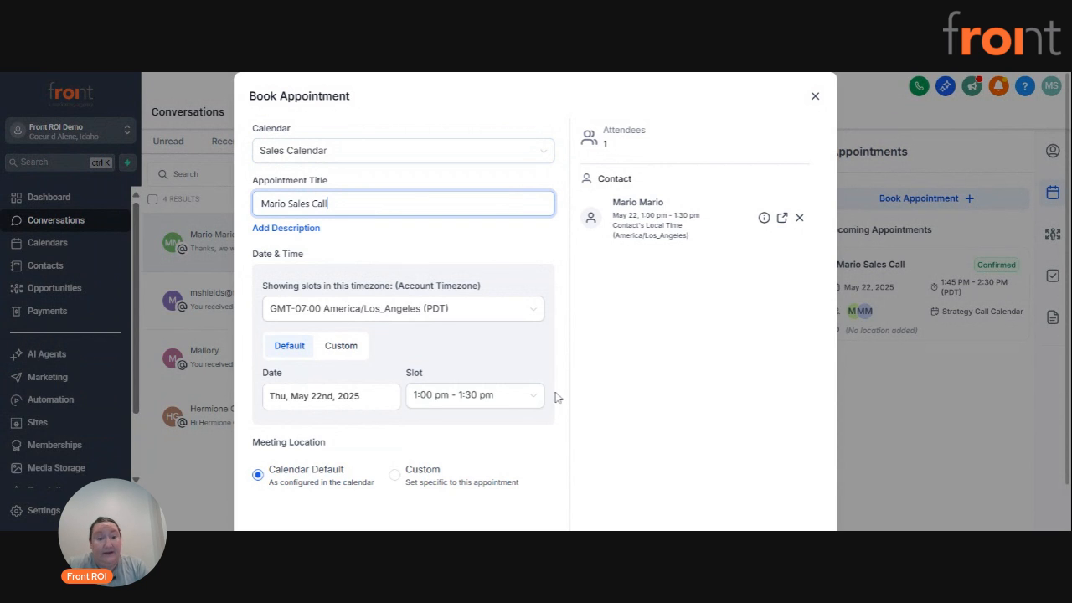
# Choose the 2:15 pm - 2:45 pm slot, check the appointment details and book the appointment.
pyautogui.click(463, 403)
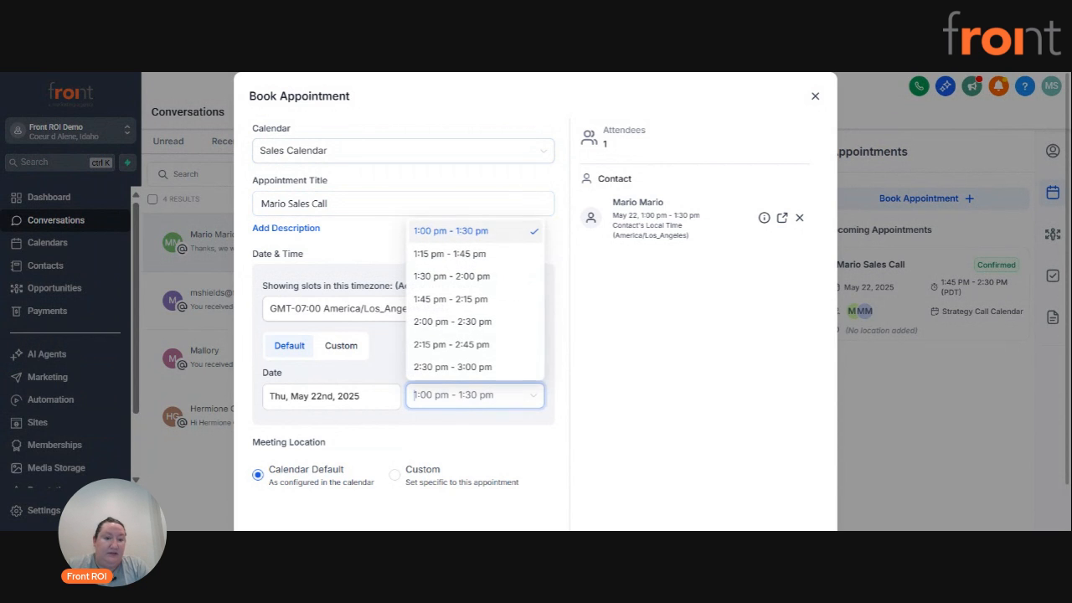
pyautogui.click(479, 342)
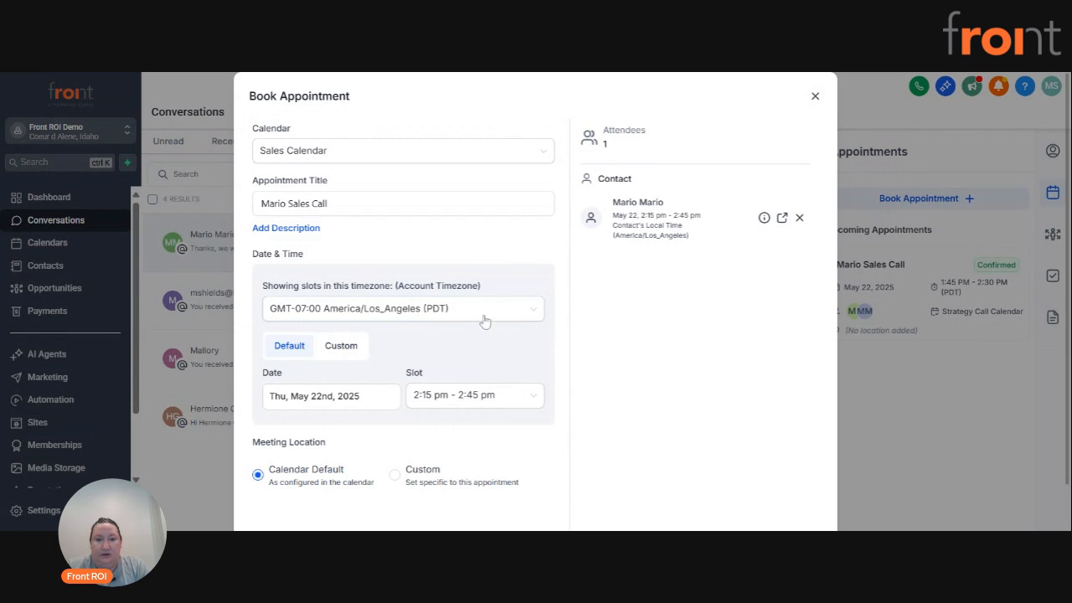
pyautogui.scroll(-1, 471, 258)
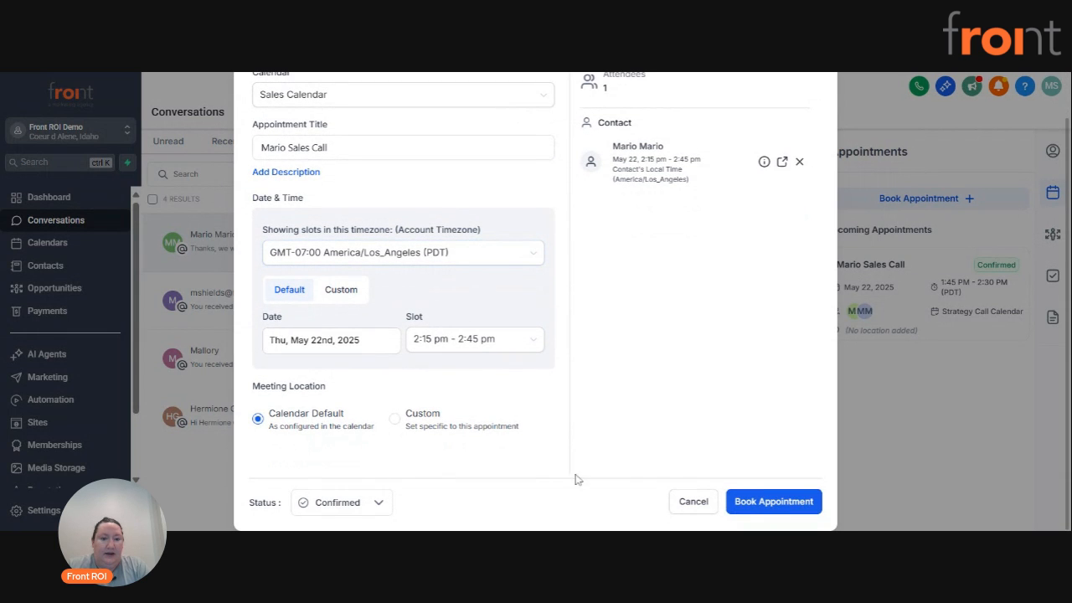
pyautogui.scroll(1, 753, 314)
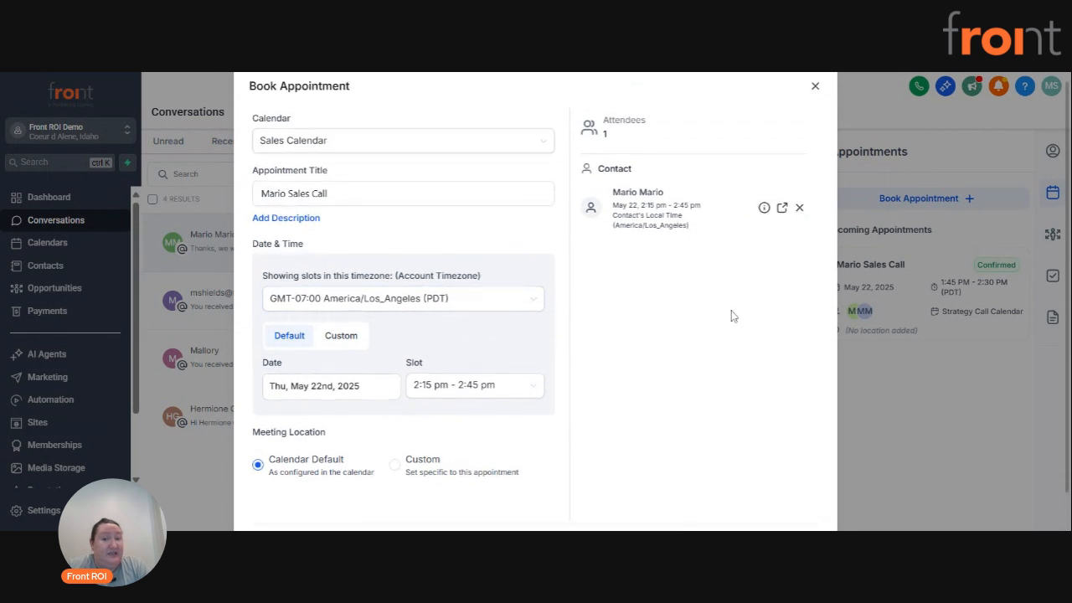
pyautogui.scroll(-1, 711, 327)
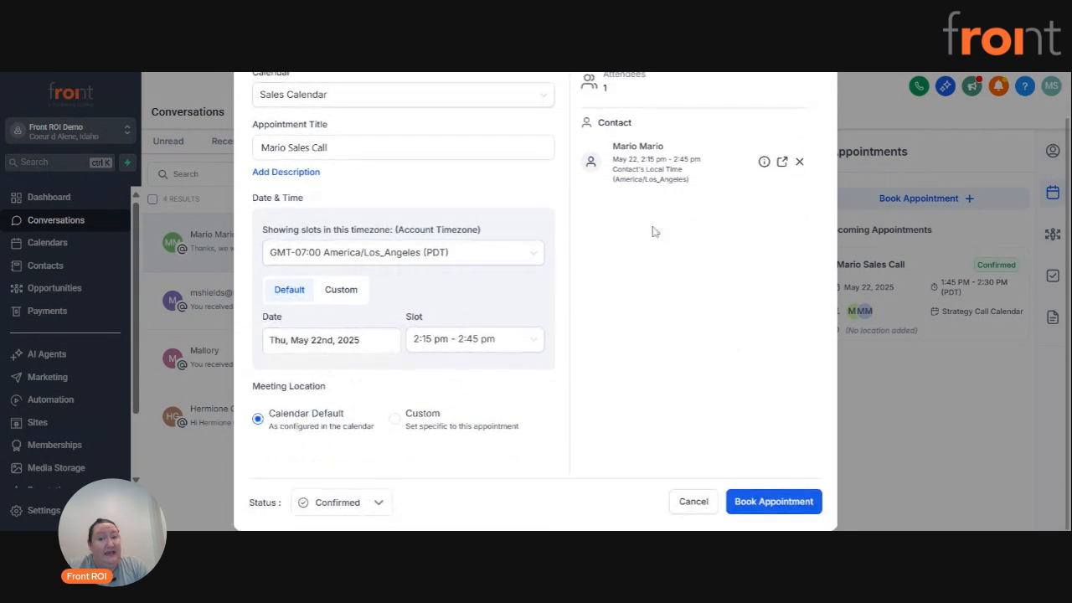
pyautogui.click(773, 499)
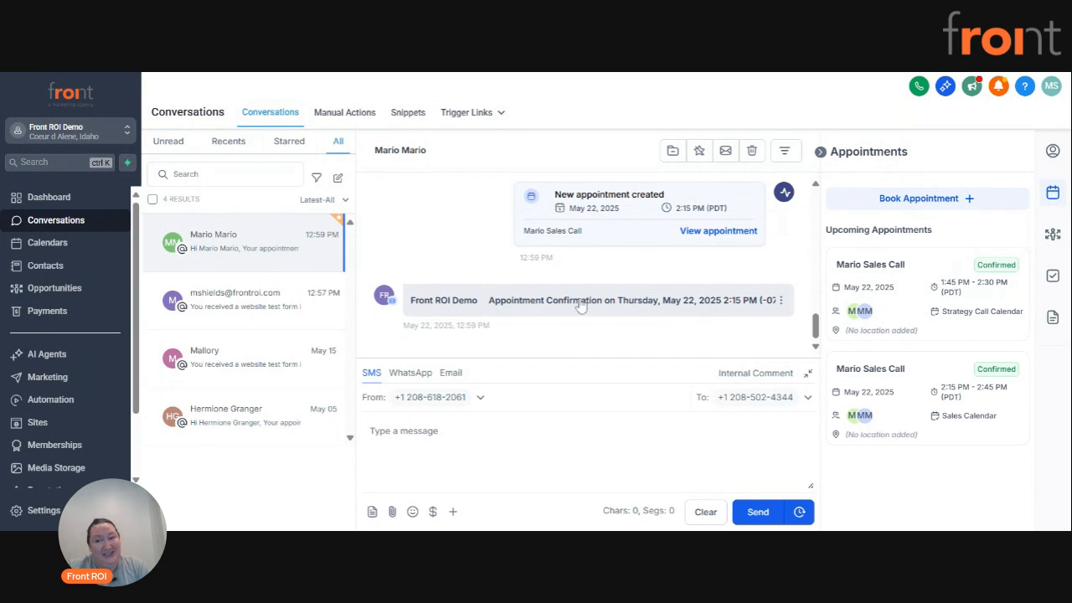
# Start a new opportunity for the contact in the Sales Pipeline and set its stage to Call Scheduled.
pyautogui.click(1053, 236)
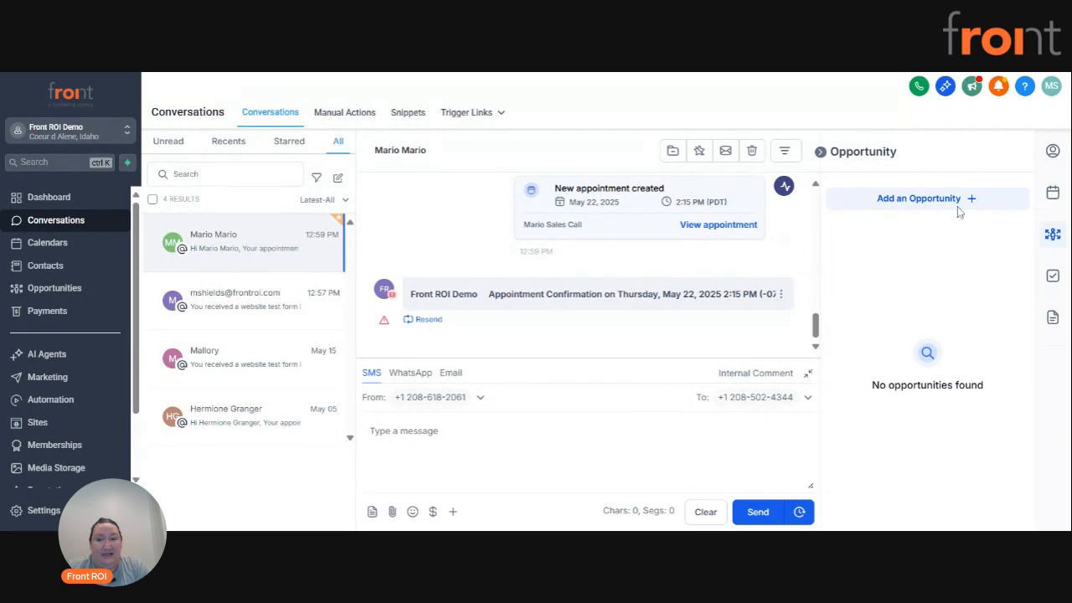
pyautogui.click(903, 206)
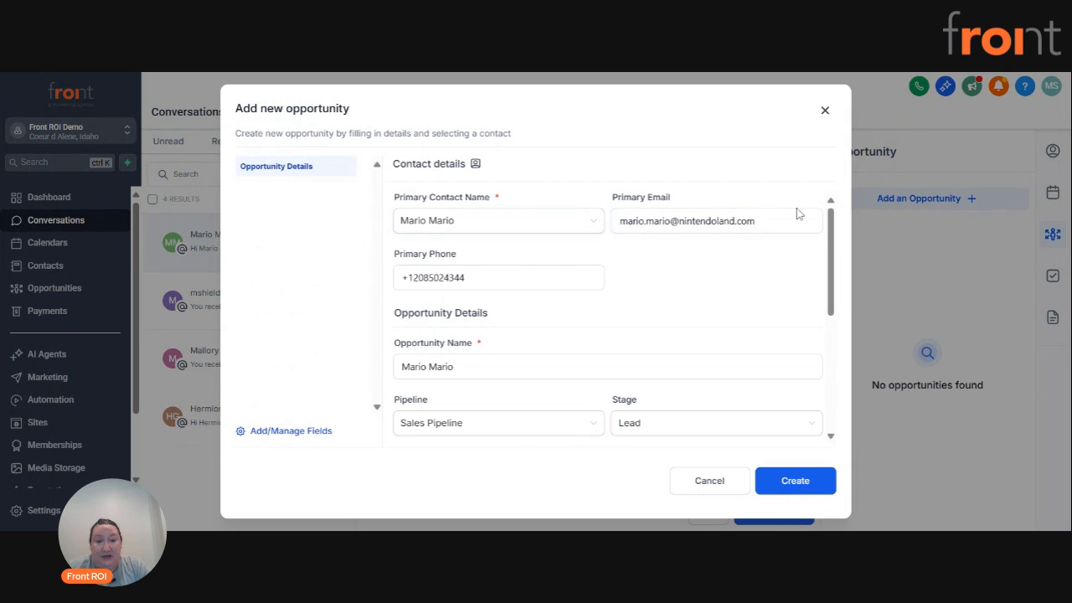
pyautogui.scroll(-2, 497, 344)
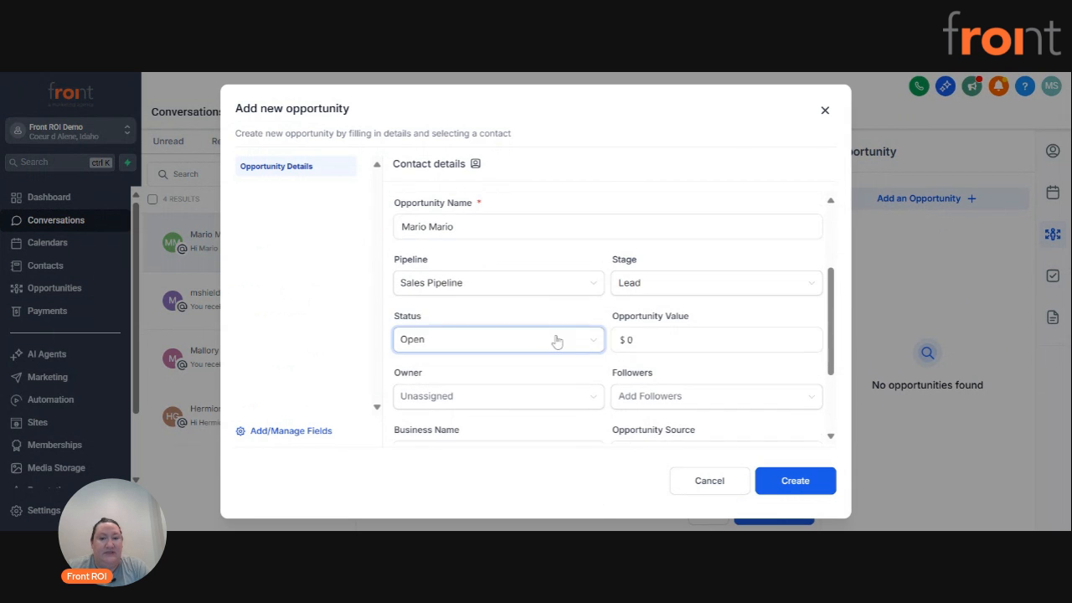
pyautogui.click(450, 285)
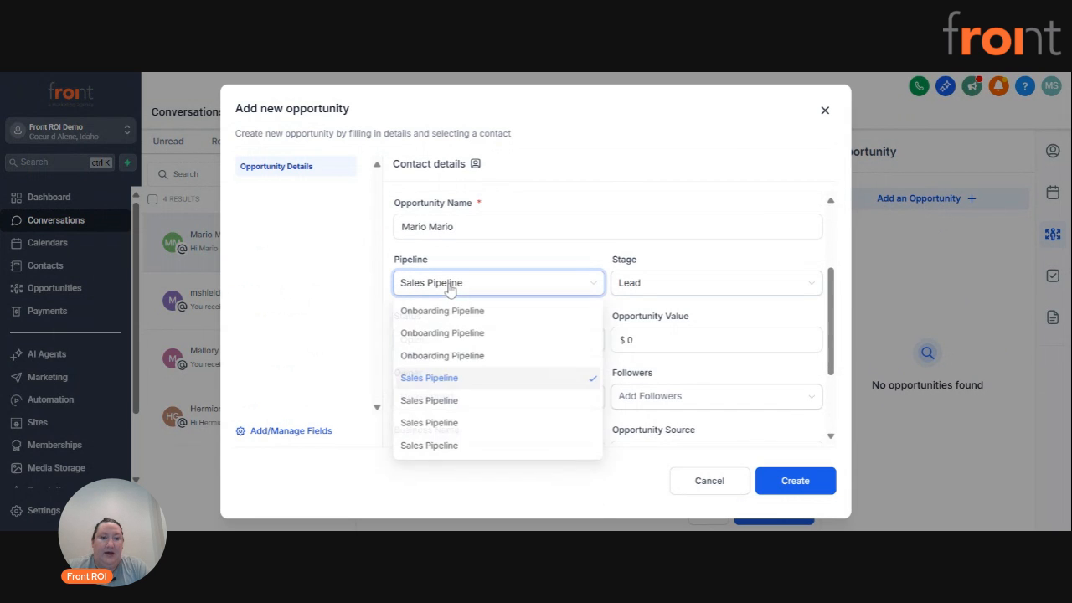
pyautogui.click(450, 406)
pyautogui.click(671, 289)
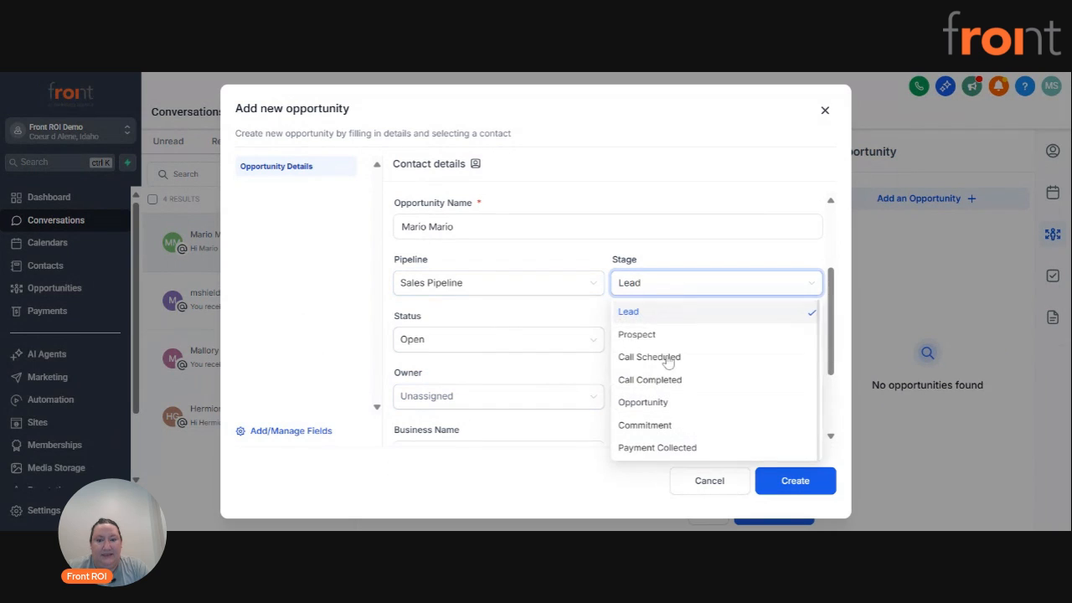
pyautogui.click(643, 381)
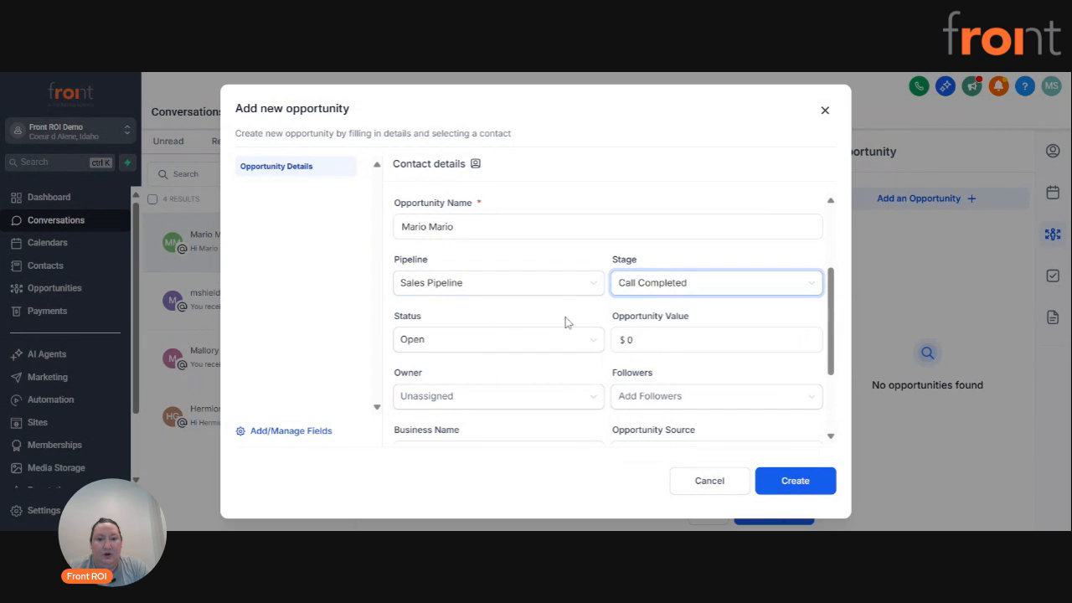
pyautogui.click(657, 286)
pyautogui.click(658, 360)
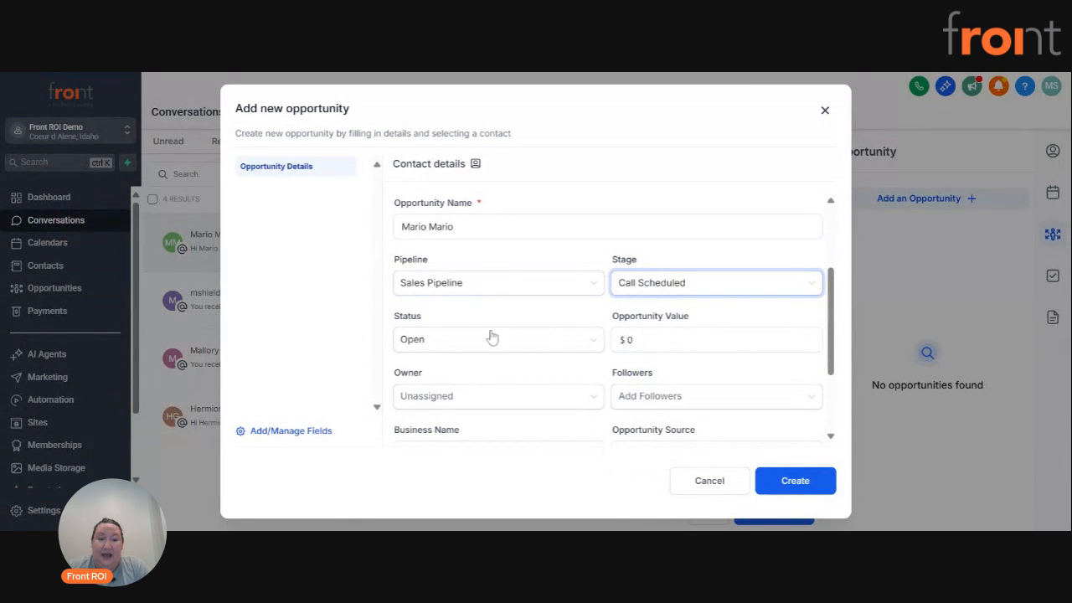
# Review the opportunity's owner, business name and tags, and create the opportunity.
pyautogui.scroll(-3, 482, 345)
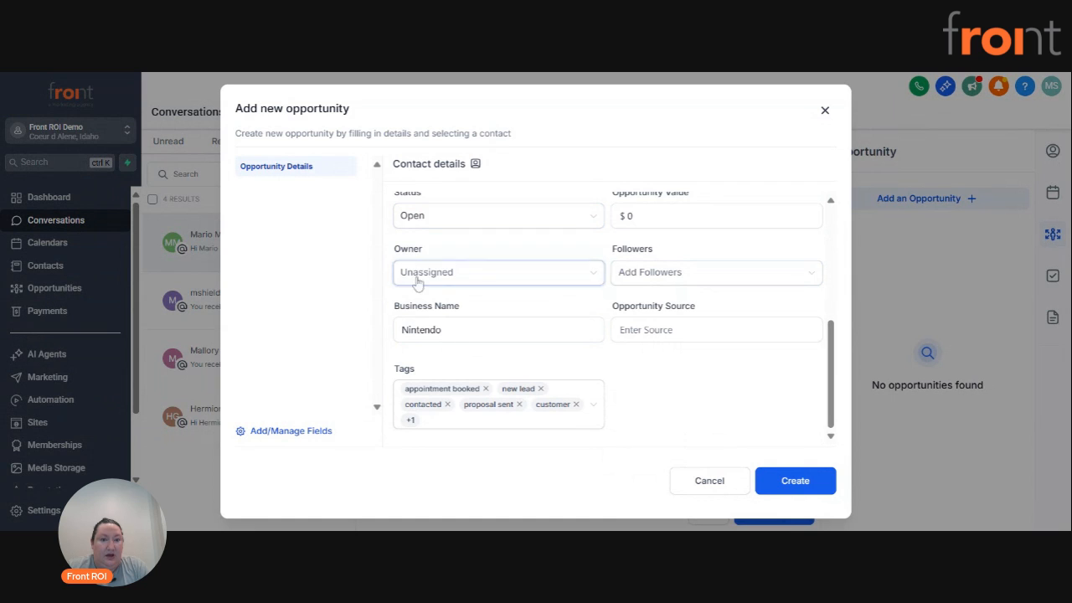
pyautogui.click(474, 326)
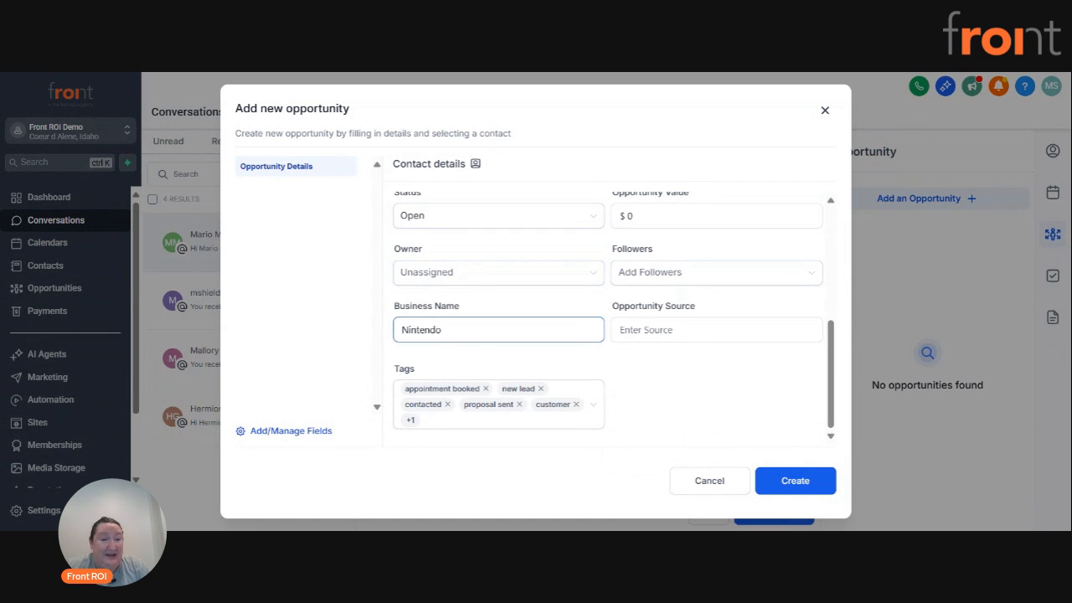
pyautogui.click(695, 444)
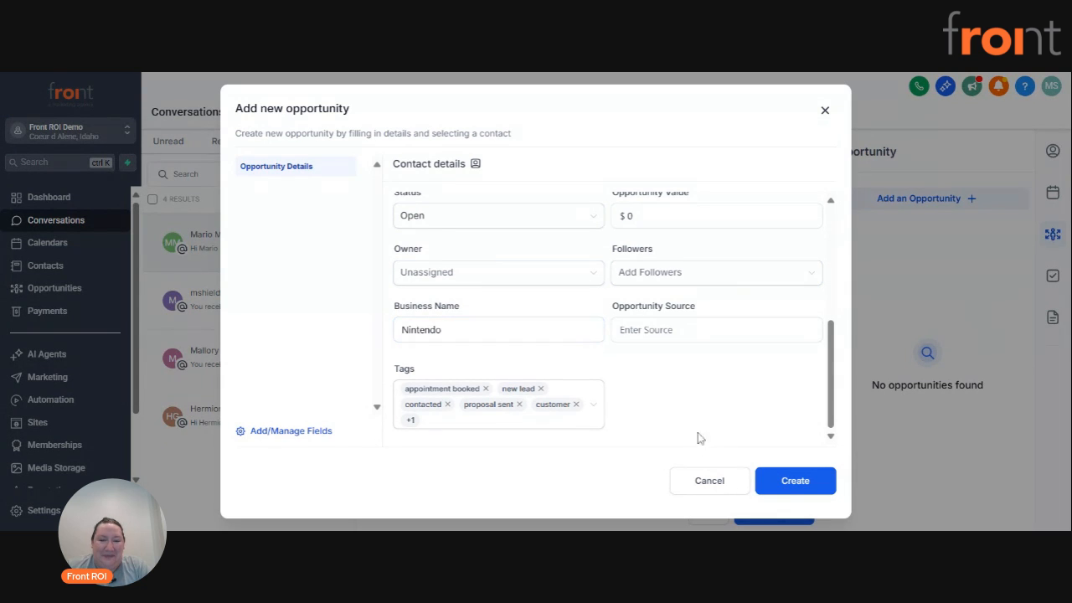
pyautogui.click(792, 481)
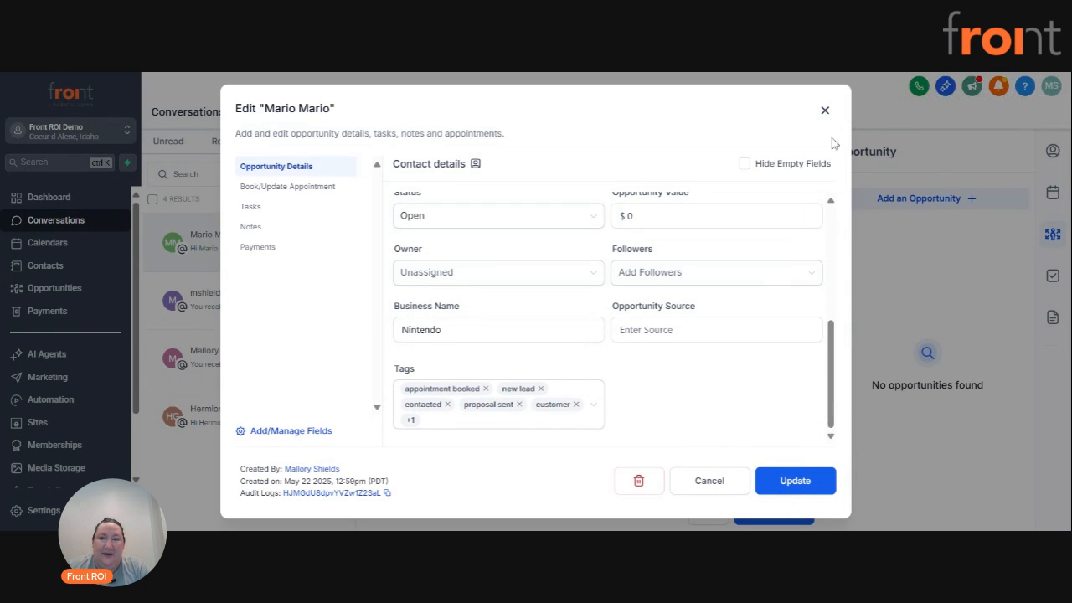
# Close the opportunity and add a task titled "Send [contact's first name] Invoice" with the description "Needs invoice for $7520".
pyautogui.click(826, 110)
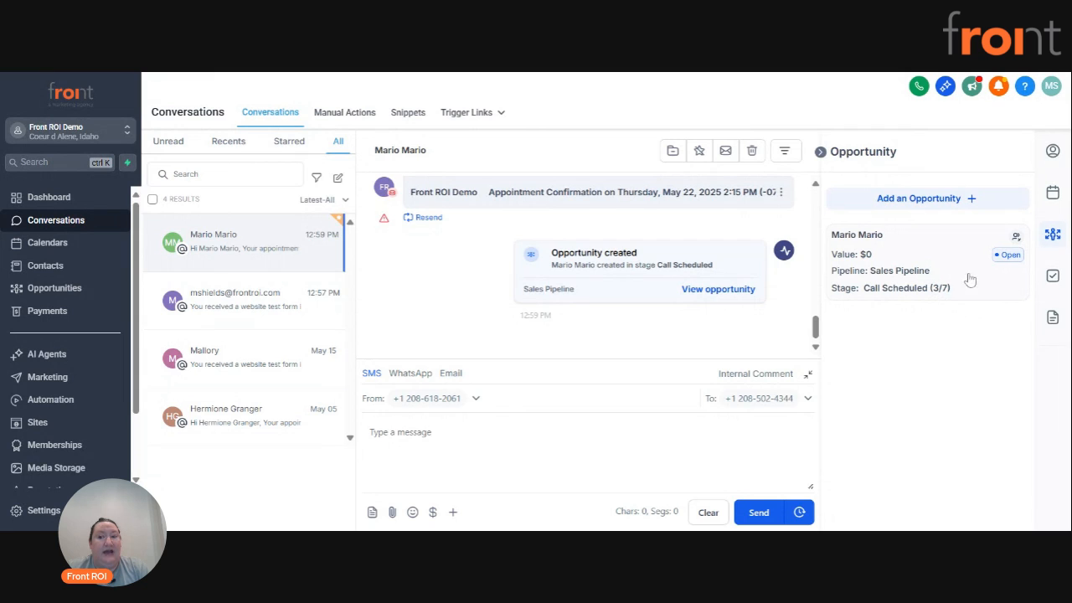
pyautogui.click(1052, 277)
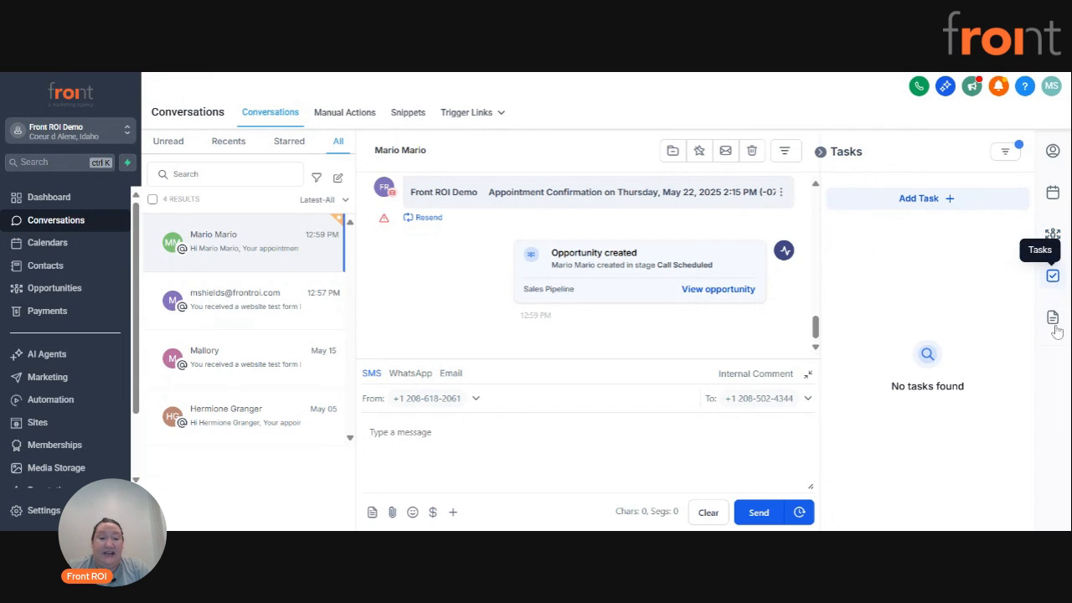
pyautogui.click(934, 205)
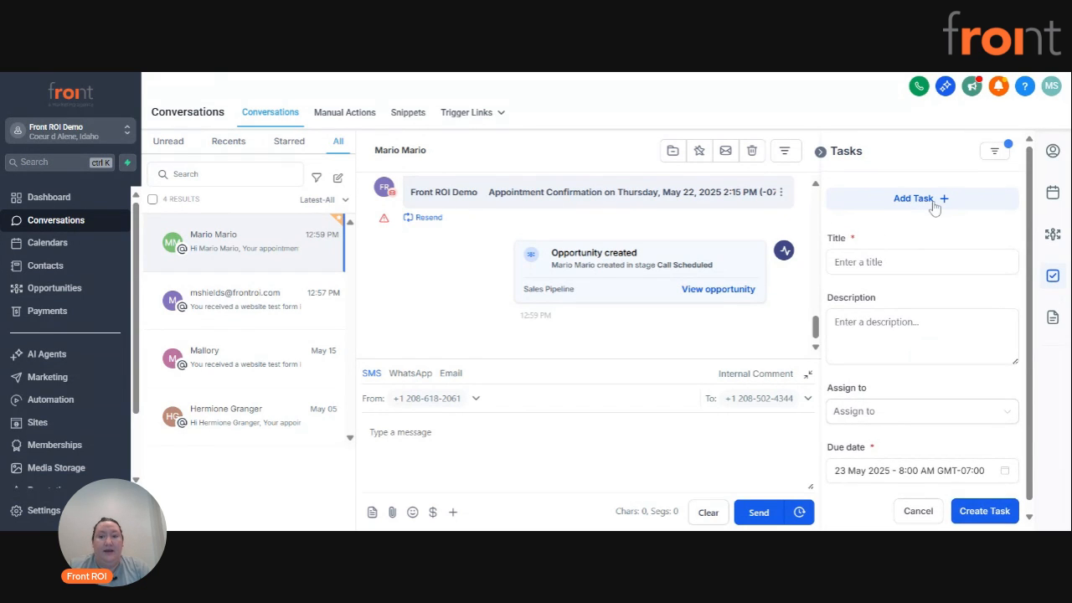
pyautogui.write('Send Mario Invoice')
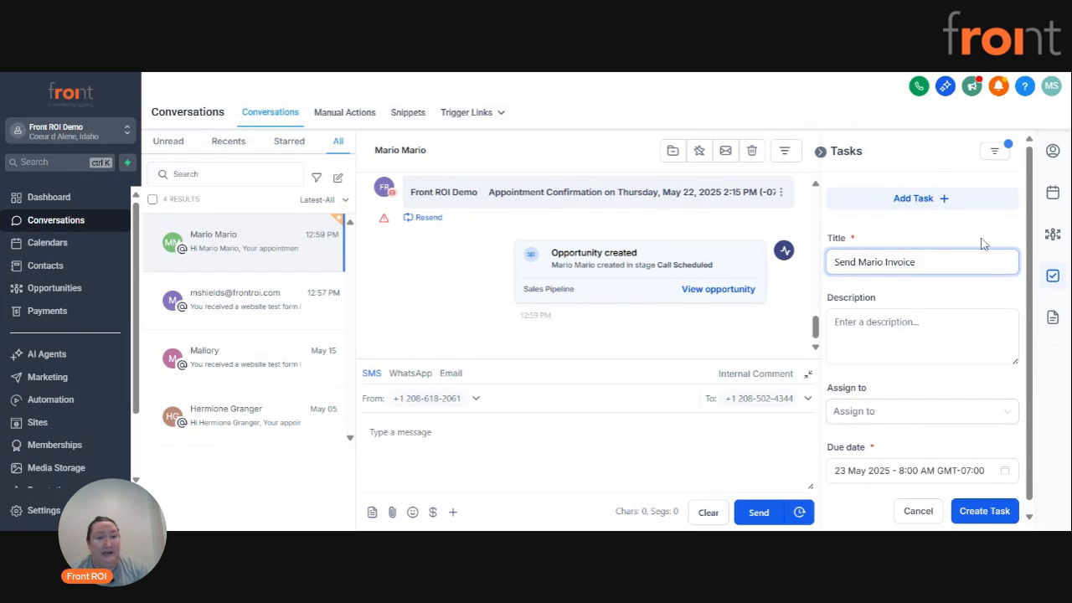
pyautogui.click(929, 319)
pyautogui.write('NE')
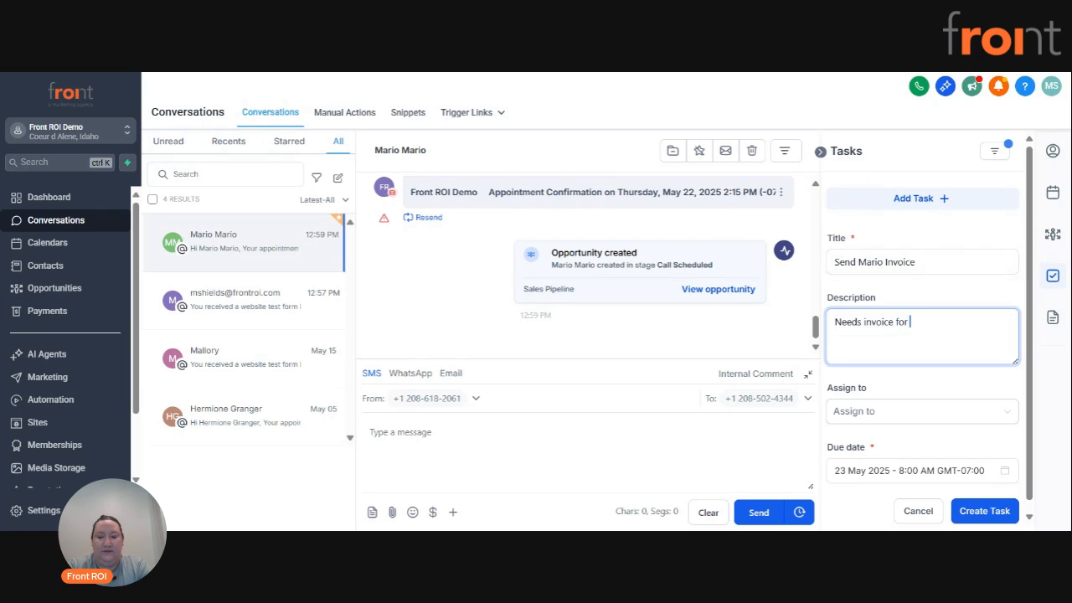
pyautogui.write('eds invoice for $7520')
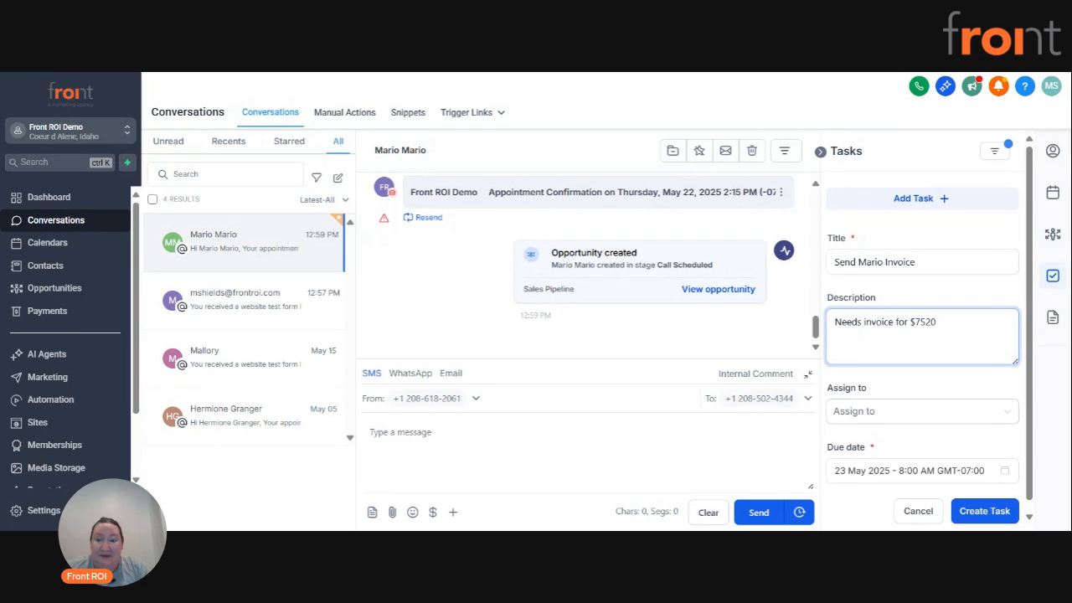
# Assign the invoice task to the team member offered as assignee.
pyautogui.scroll(-1, 943, 386)
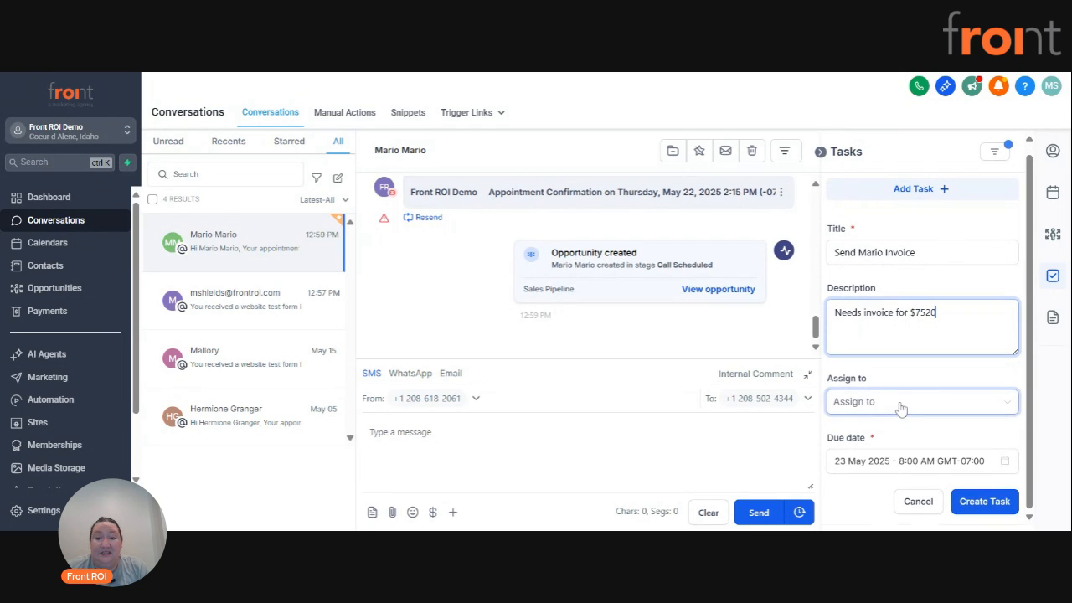
pyautogui.click(929, 402)
pyautogui.click(885, 447)
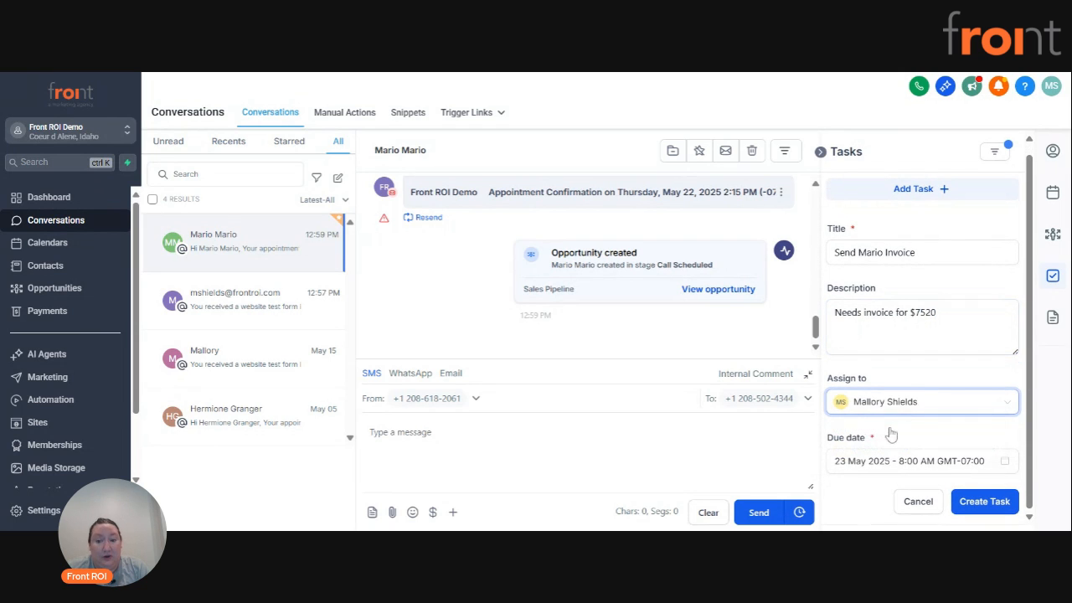
pyautogui.click(909, 368)
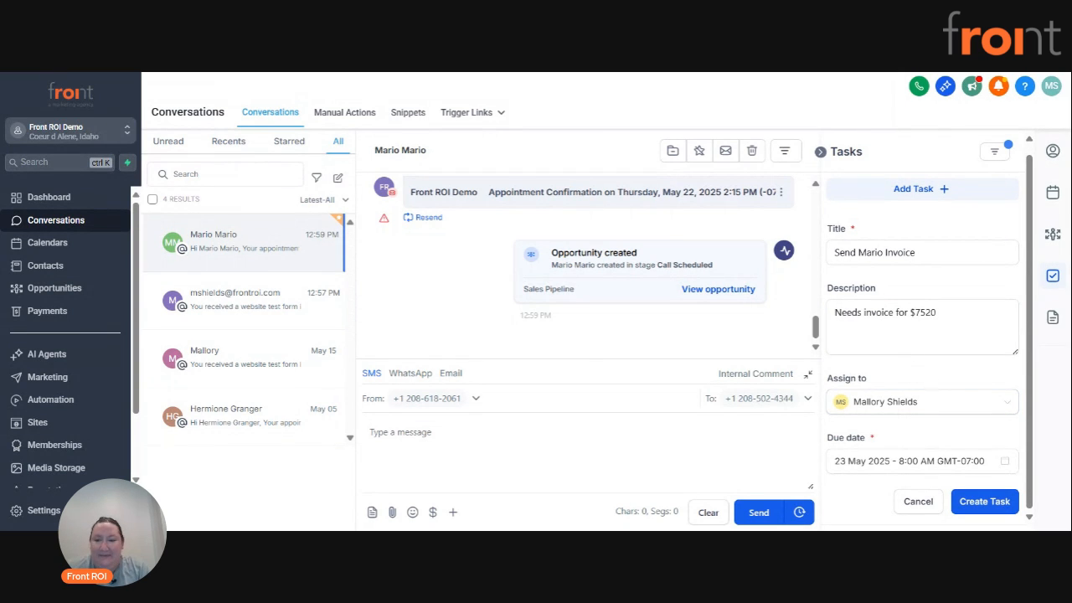
# Set the task's due date to 26 May 2025 at 8:00 AM and create the task.
pyautogui.click(913, 460)
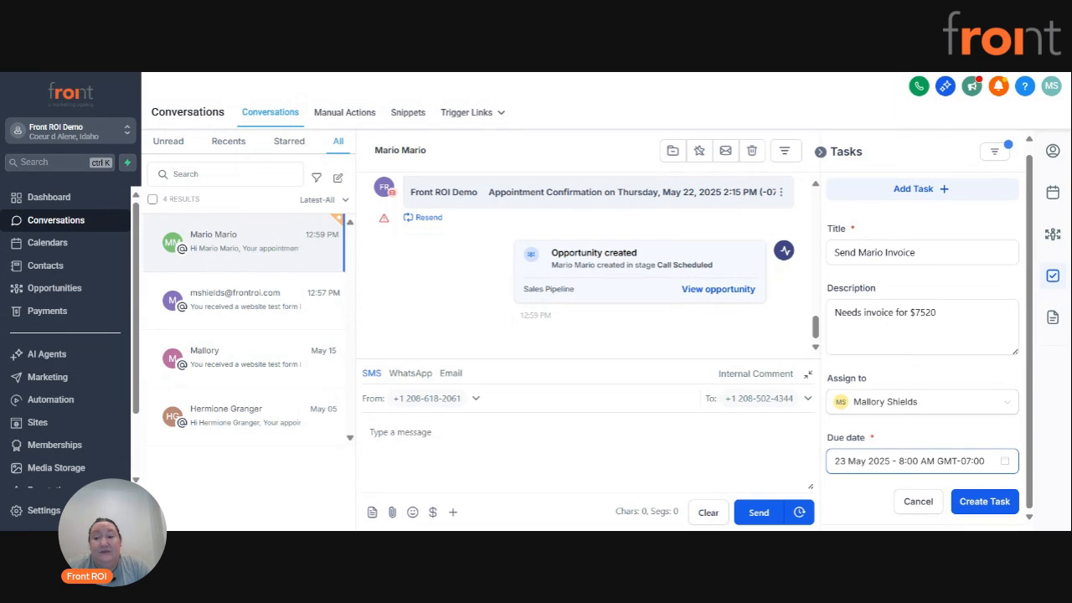
pyautogui.click(913, 461)
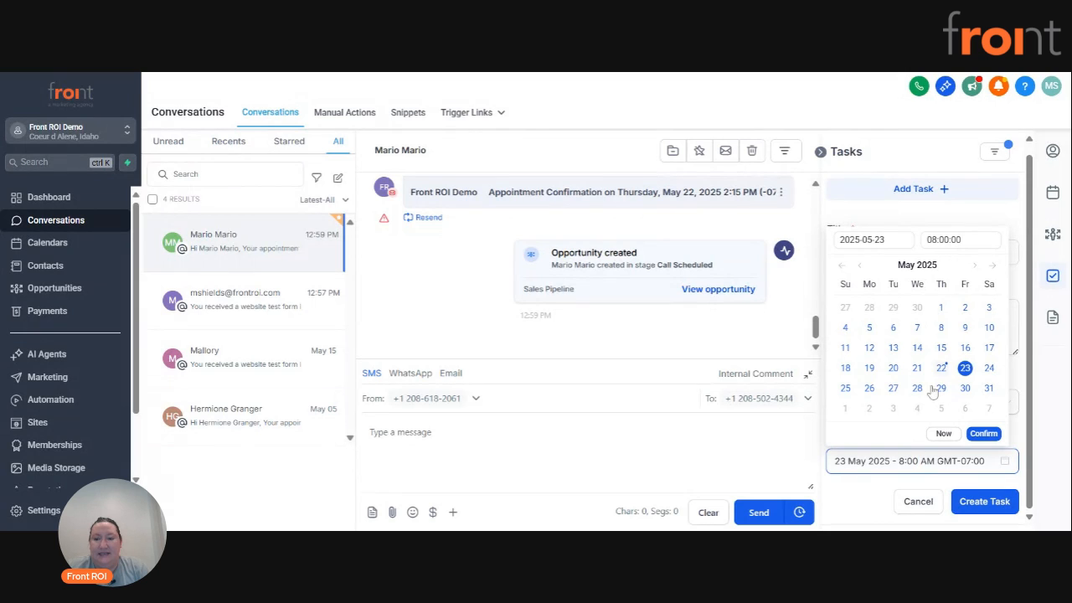
pyautogui.click(871, 390)
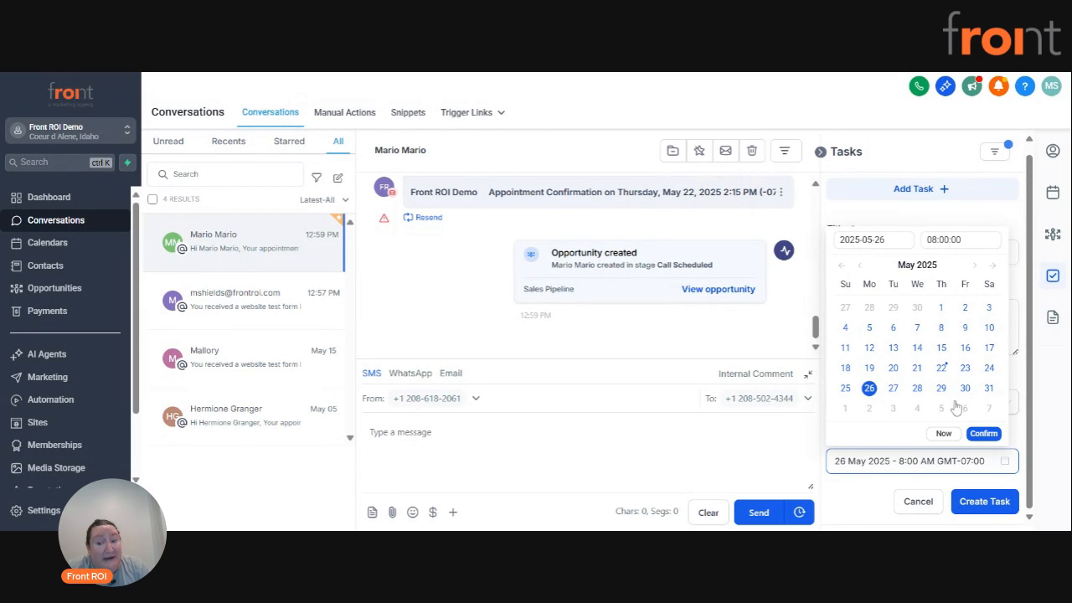
pyautogui.click(934, 239)
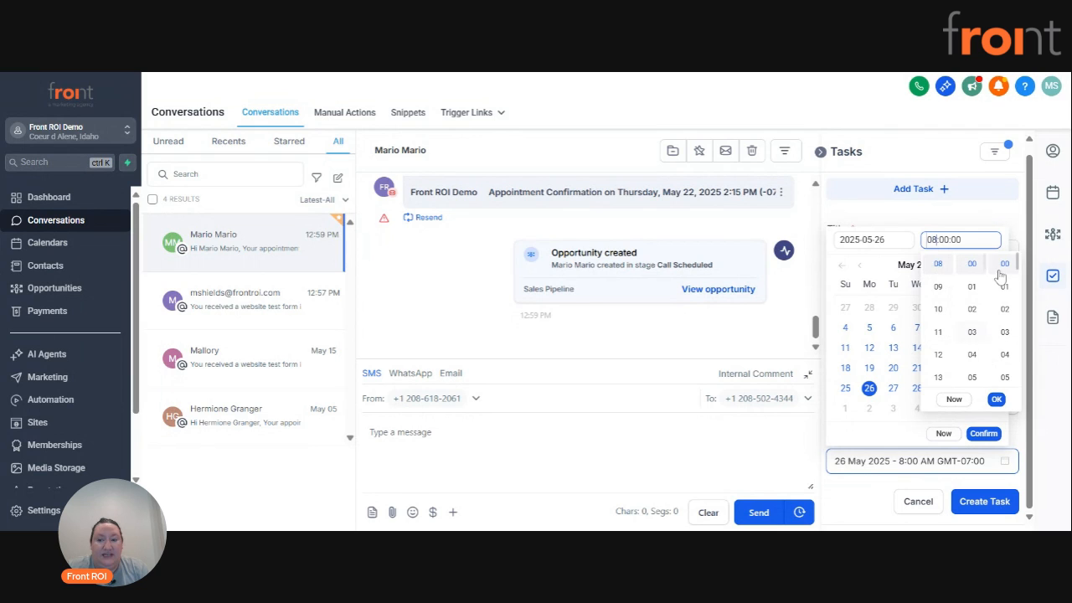
pyautogui.click(994, 399)
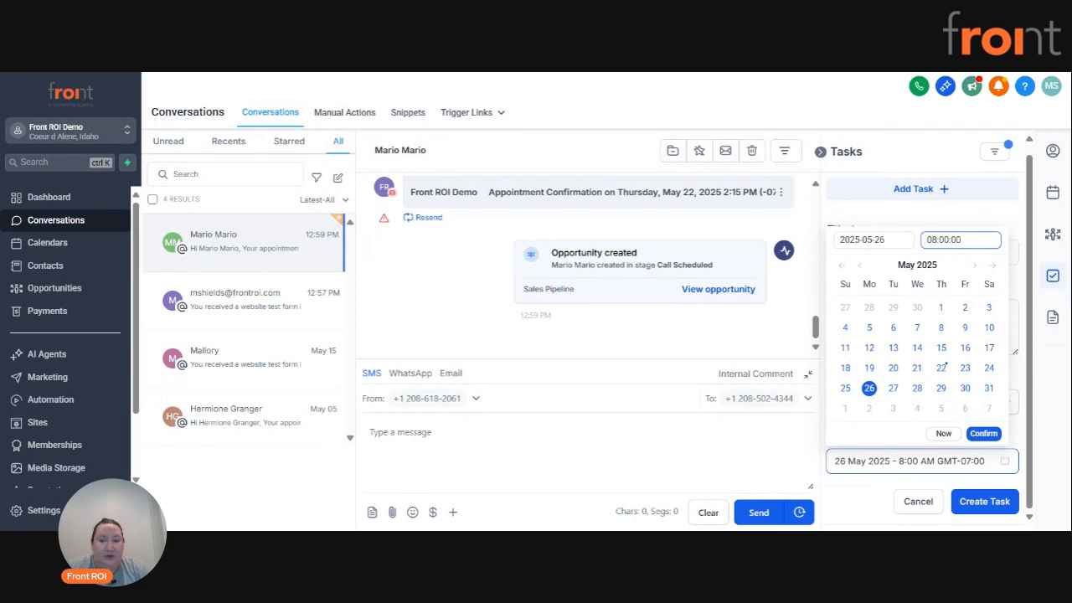
pyautogui.click(983, 433)
pyautogui.click(978, 510)
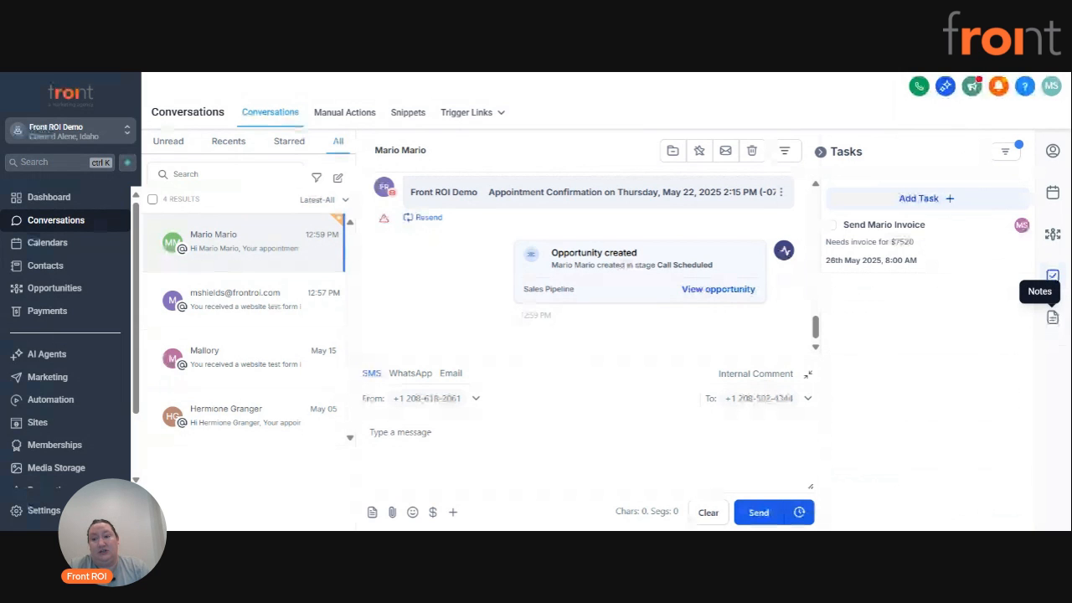
# Start a new note for the contact, beginning with the date "5/22/25 -".
pyautogui.click(1053, 320)
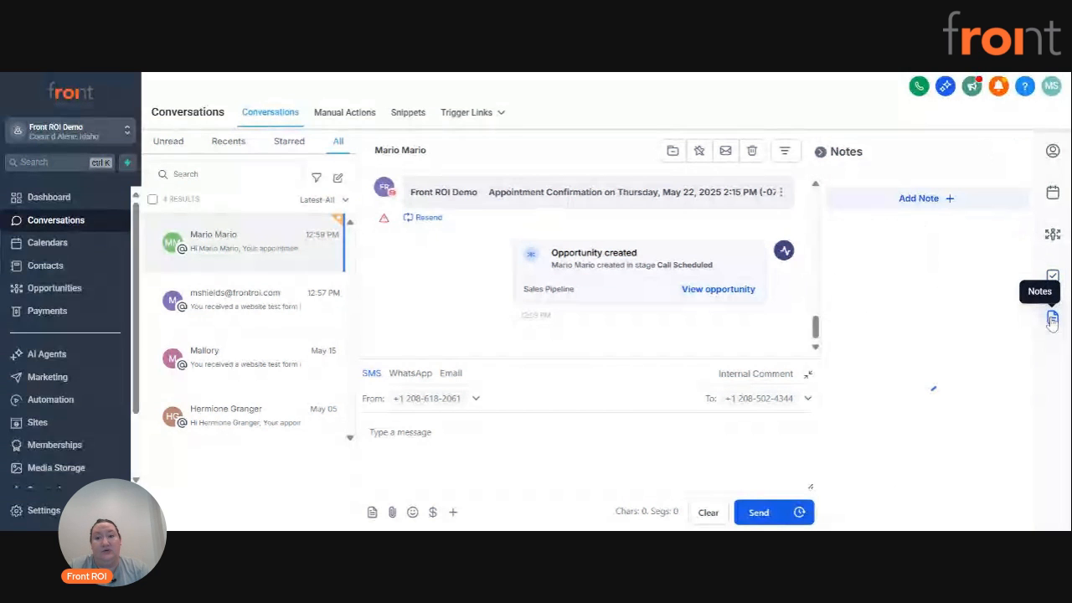
pyautogui.click(928, 201)
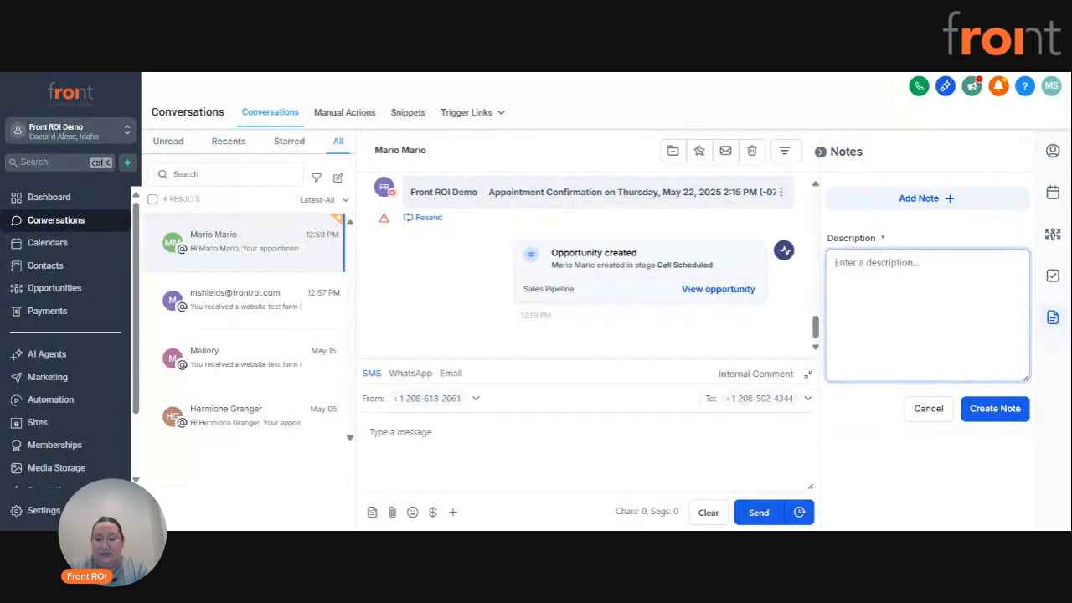
pyautogui.write('5/22/25')
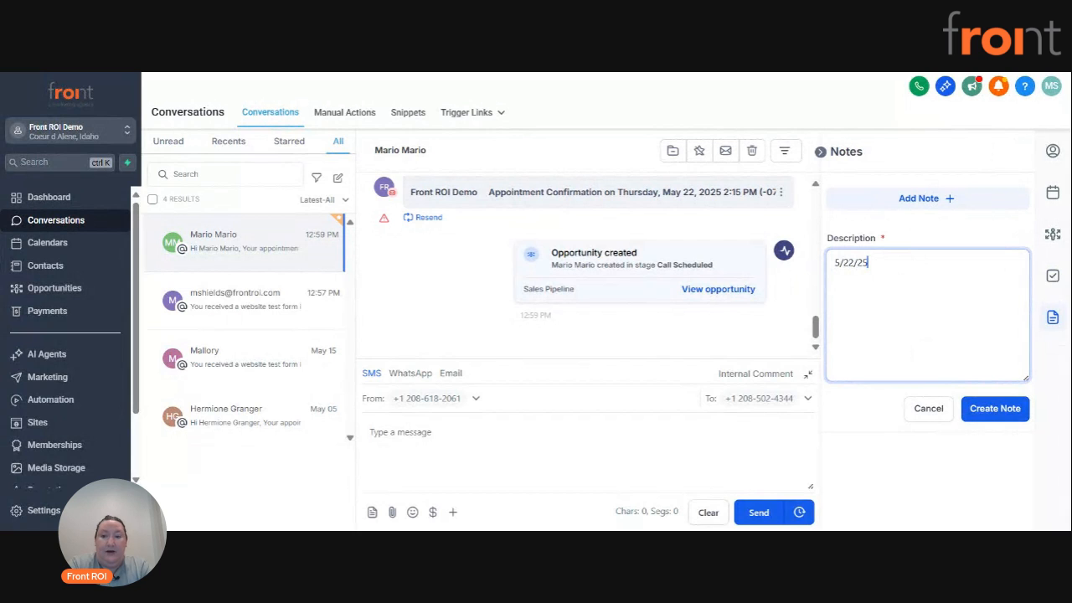
pyautogui.write(' -')
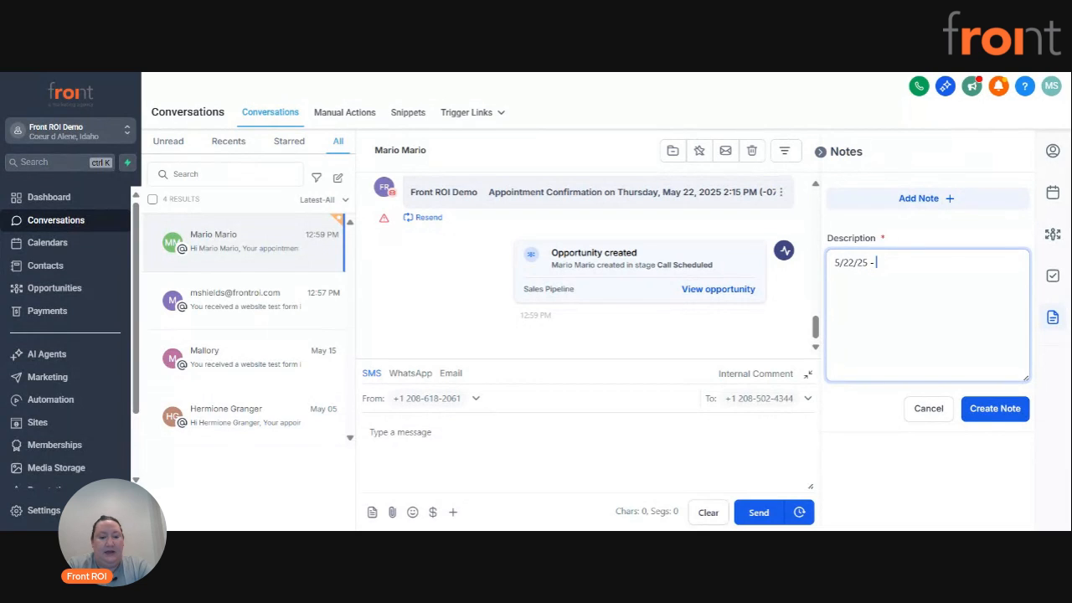
# Write that the contact was spoken with, "is ready to go and needs invoice sent", and that the team member's task was created; create the note.
pyautogui.write('Spoke with Mar')
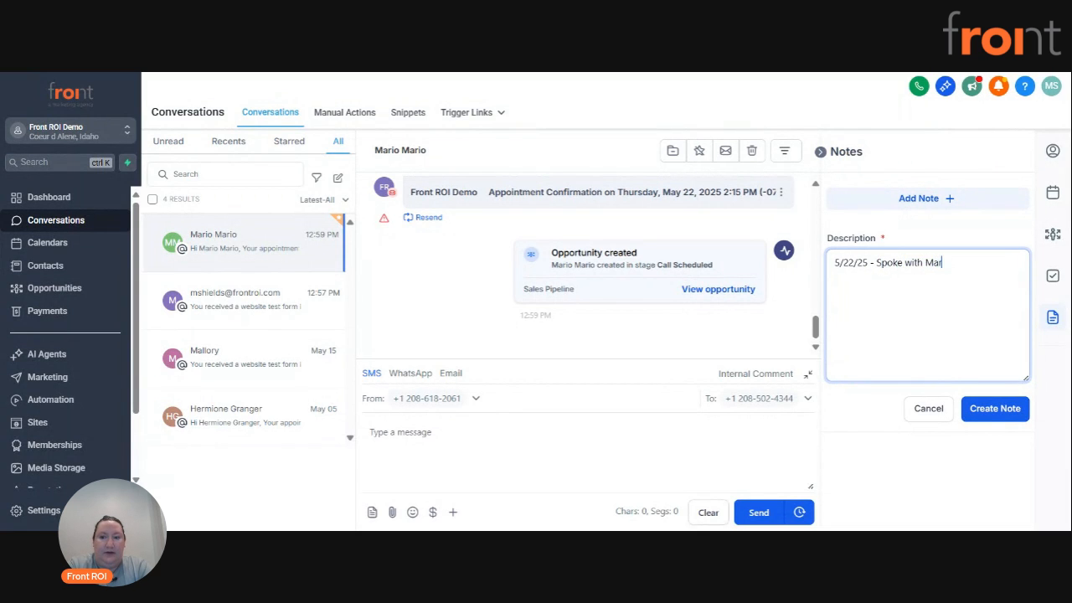
pyautogui.write('io - is ready ')
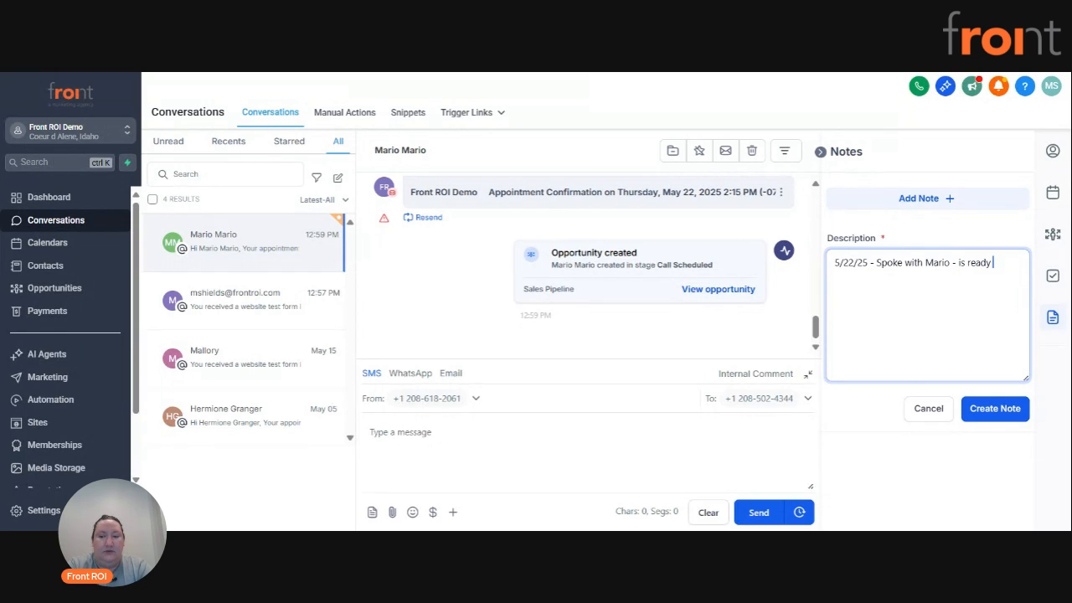
pyautogui.write('to go and needs ')
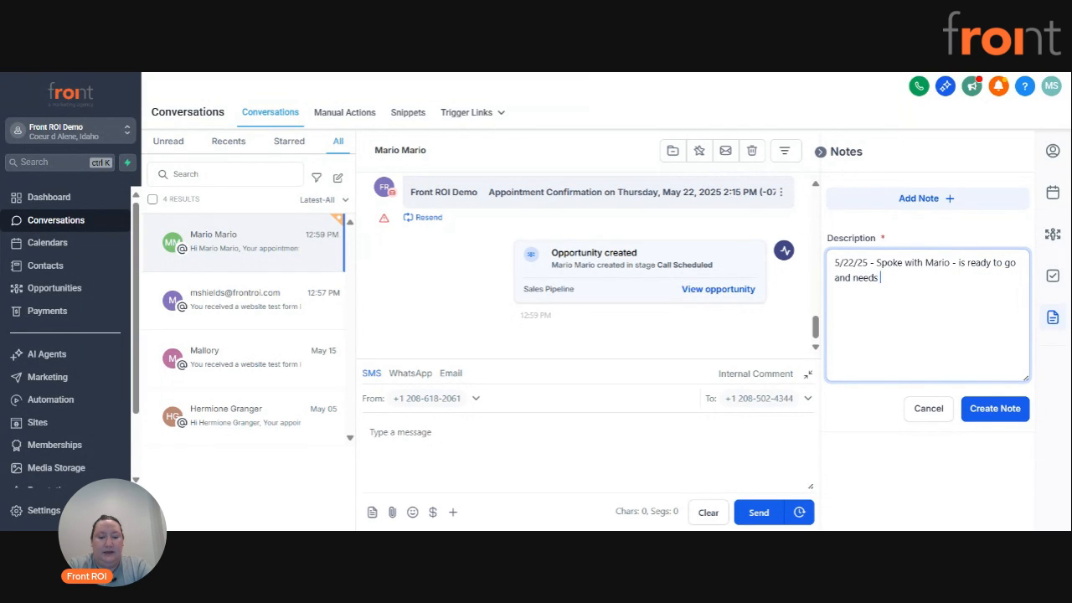
pyautogui.write('invoice sent. Created task for Mallory.')
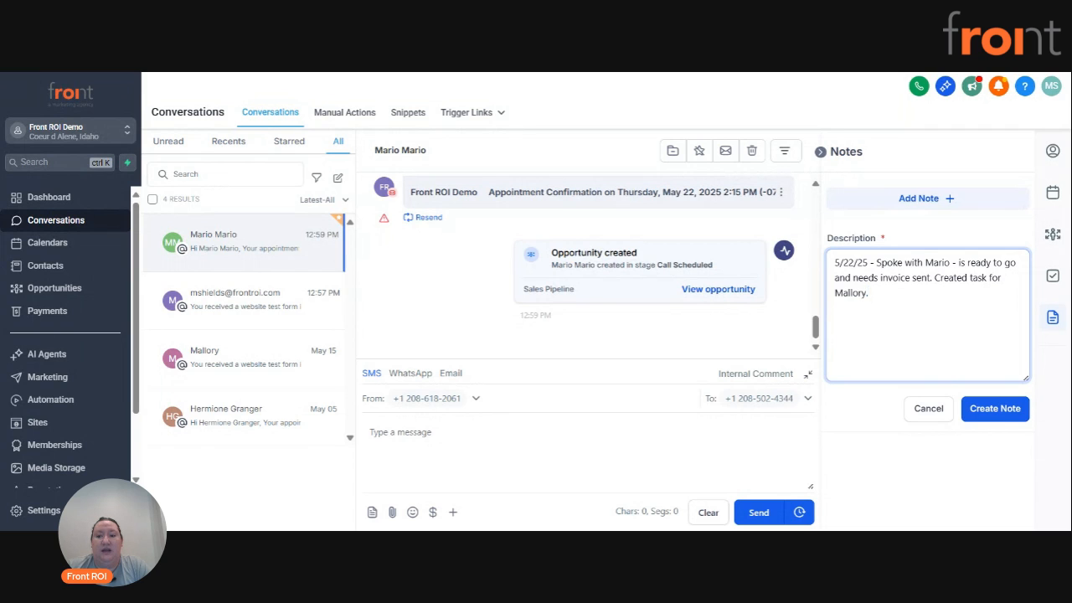
pyautogui.click(996, 410)
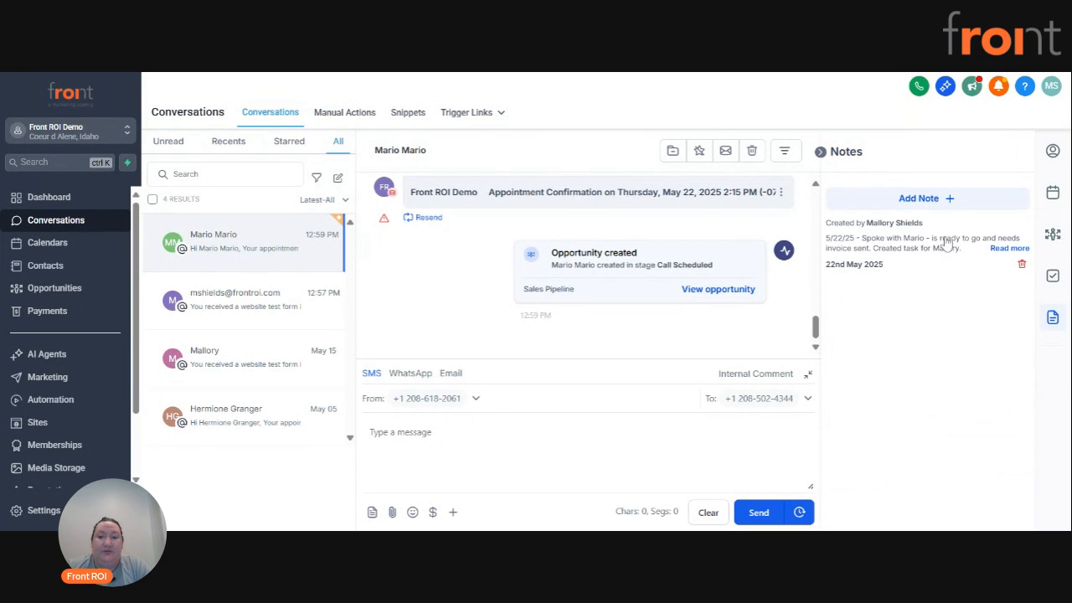
# Expand the saved note to its full text and start a second note.
pyautogui.click(1010, 248)
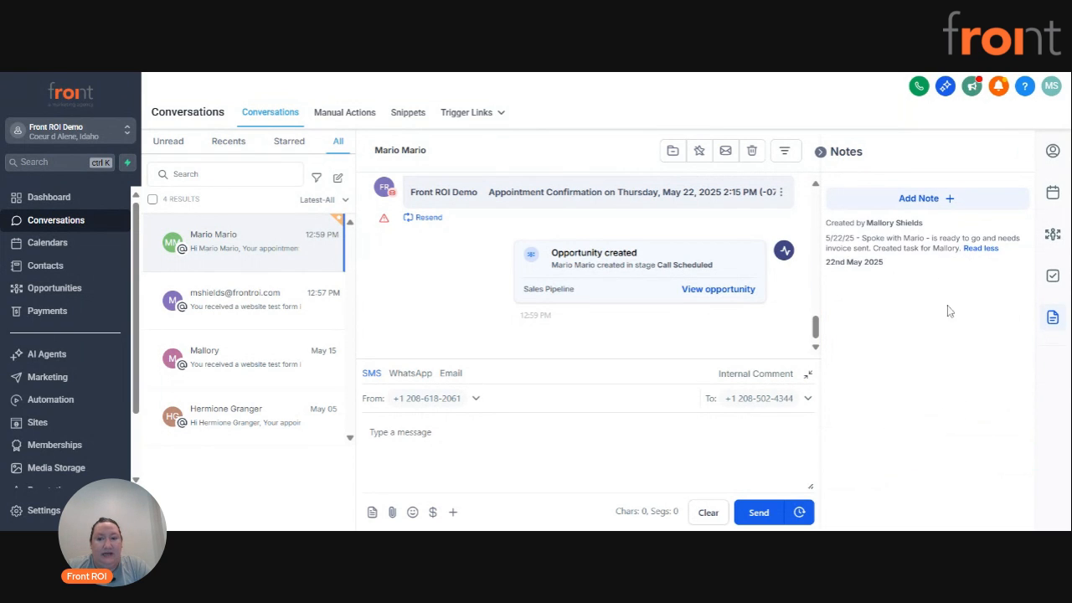
pyautogui.click(918, 202)
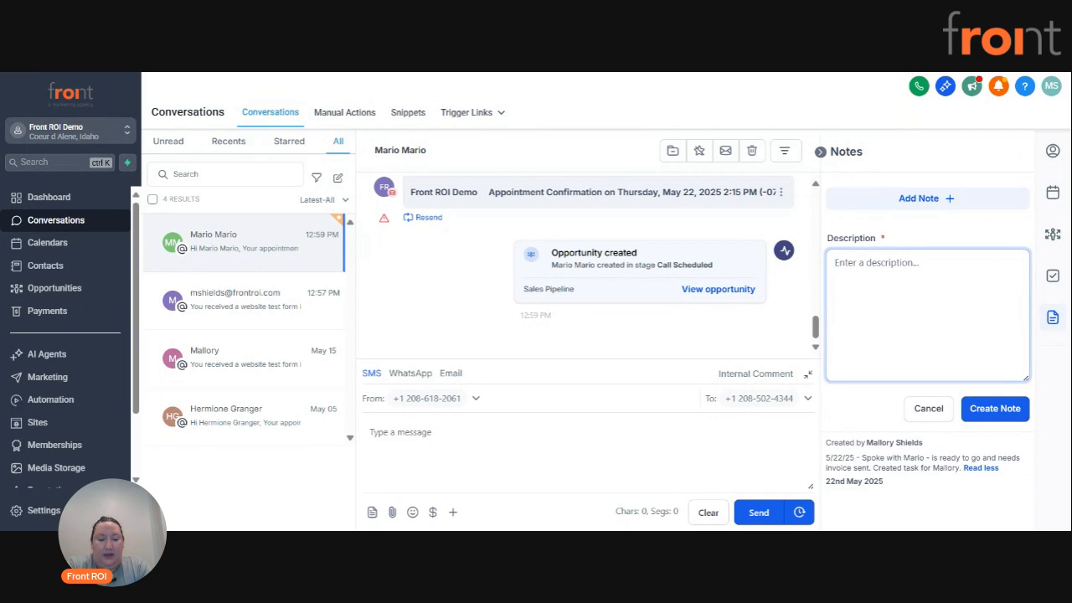
pyautogui.write('Hope')
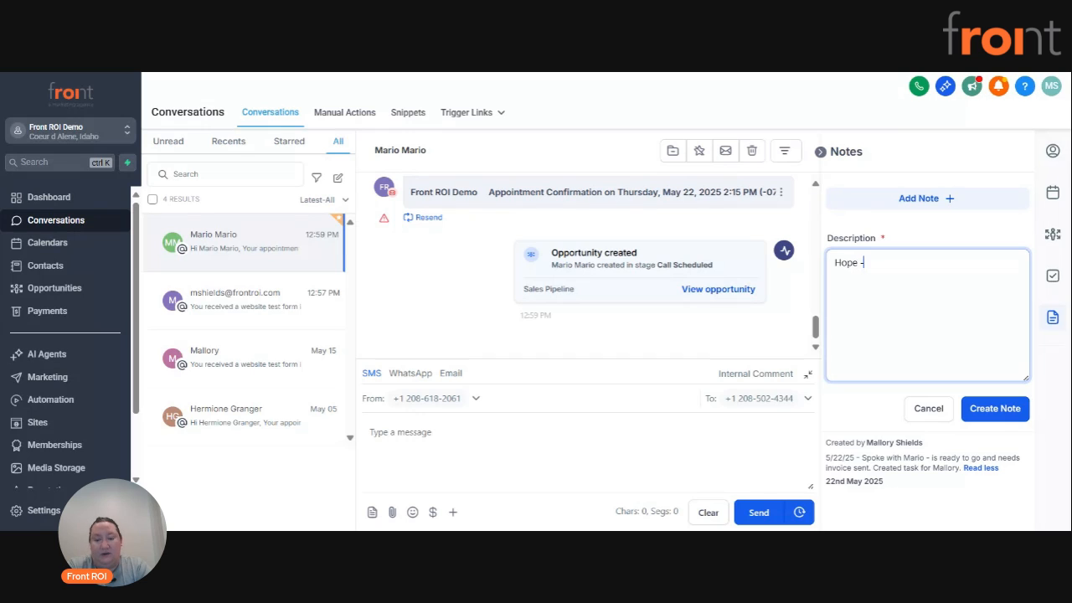
pyautogui.write(' - please rea')
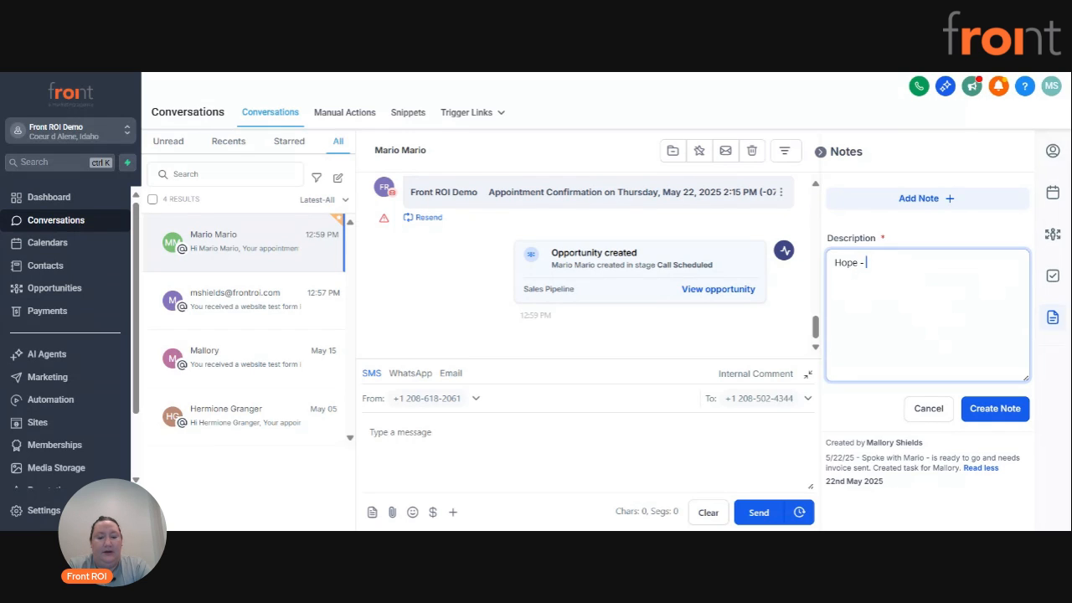
pyautogui.write('ch out')
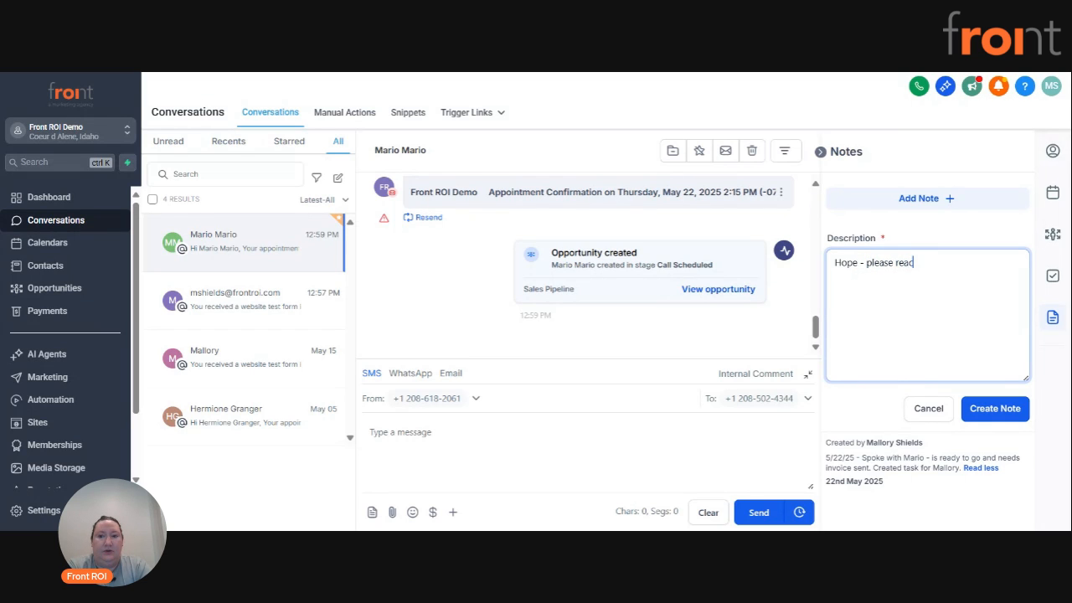
pyautogui.press('BackSpace')
pyautogui.press('BackSpace')
pyautogui.press('BackSpace')
pyautogui.press('BackSpace')
pyautogui.press('BackSpace')
pyautogui.press('BackSpace')
pyautogui.press('BackSpace')
pyautogui.press('BackSpace')
pyautogui.press('BackSpace')
pyautogui.press('BackSpace')
pyautogui.press('BackSpace')
pyautogui.press('BackSpace')
pyautogui.press('BackSpace')
pyautogui.press('BackSpace')
pyautogui.press('BackSpace')
pyautogui.press('BackSpace')
pyautogui.press('BackSpace')
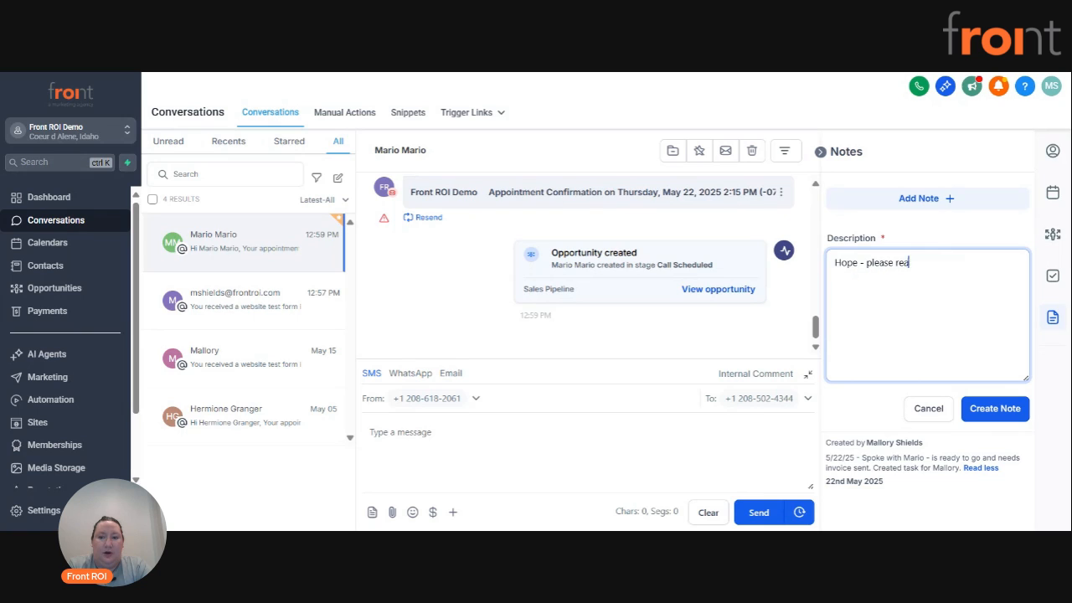
pyautogui.write('Mario wants')
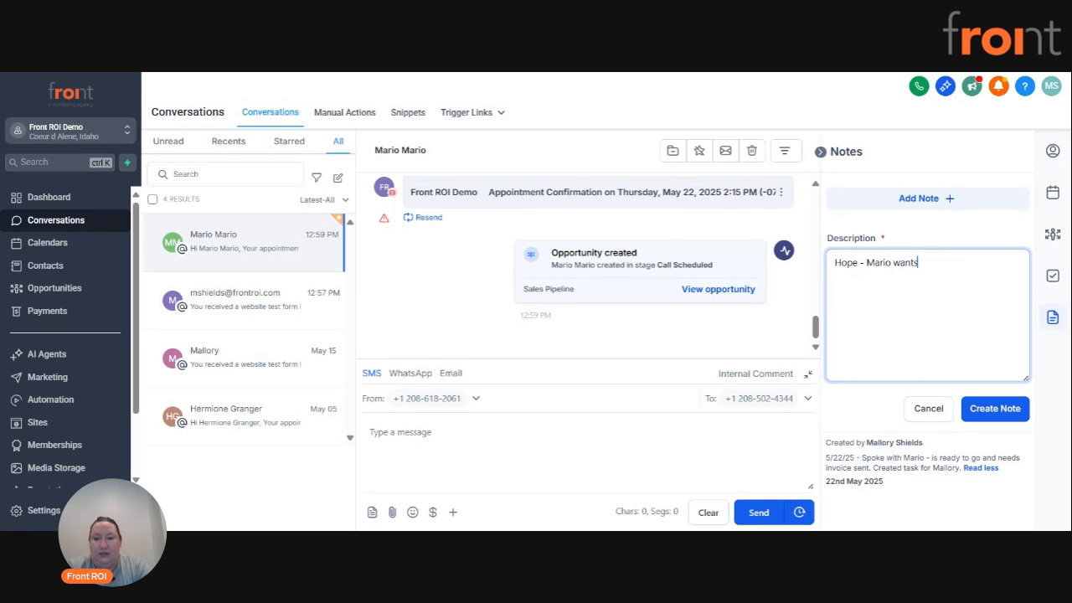
pyautogui.press('BackSpace')
pyautogui.press('BackSpace')
pyautogui.press('BackSpace')
pyautogui.press('BackSpace')
pyautogui.press('BackSpace')
pyautogui.press('BackSpace')
pyautogui.press('BackSpace')
pyautogui.press('BackSpace')
pyautogui.press('BackSpace')
pyautogui.press('BackSpace')
pyautogui.press('BackSpace')
pyautogui.press('BackSpace')
pyautogui.press('BackSpace')
pyautogui.press('BackSpace')
pyautogui.press('BackSpace')
pyautogui.press('BackSpace')
pyautogui.press('BackSpace')
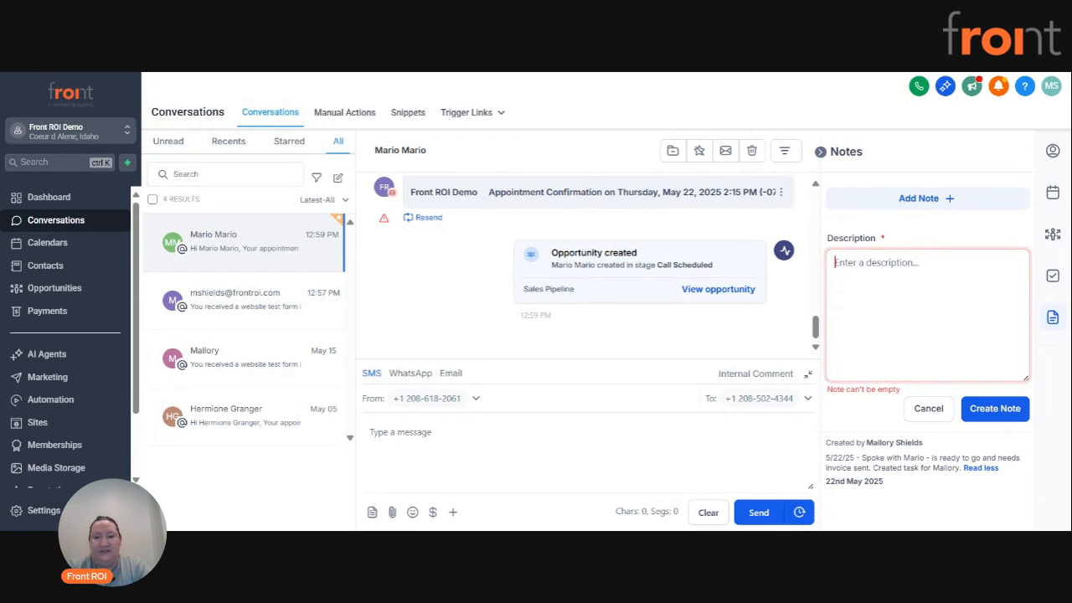
# Write that a colleague spoke to the contact, followed by "wants to sign on now.", and create the note.
pyautogui.write('Hope spoke to MAri')
pyautogui.press('BackSpace')
pyautogui.press('BackSpace')
pyautogui.press('BackSpace')
pyautogui.write('ario - wants to sign on ')
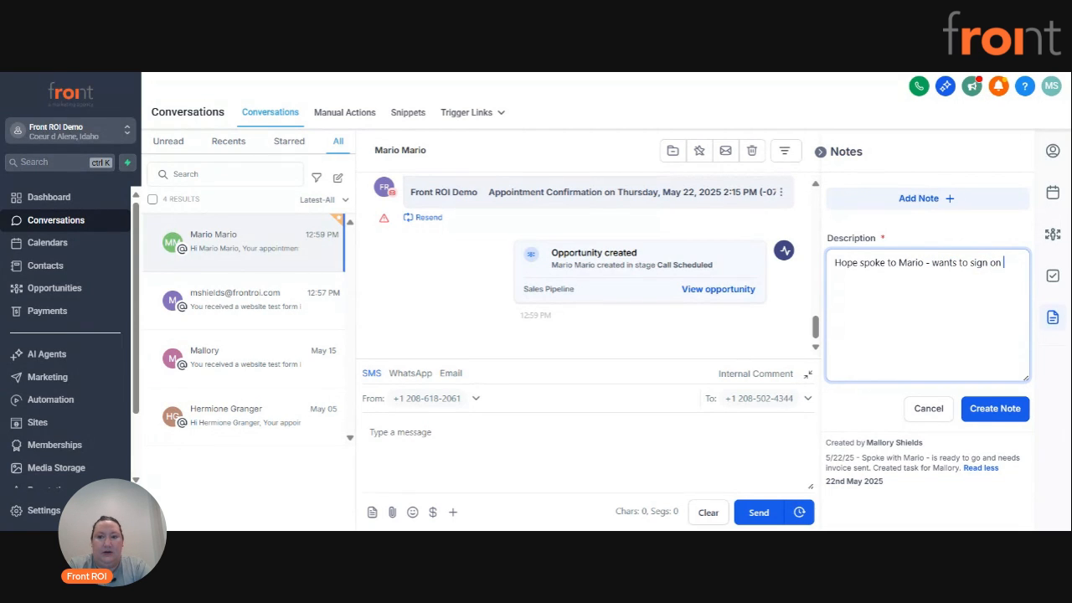
pyautogui.write('now.')
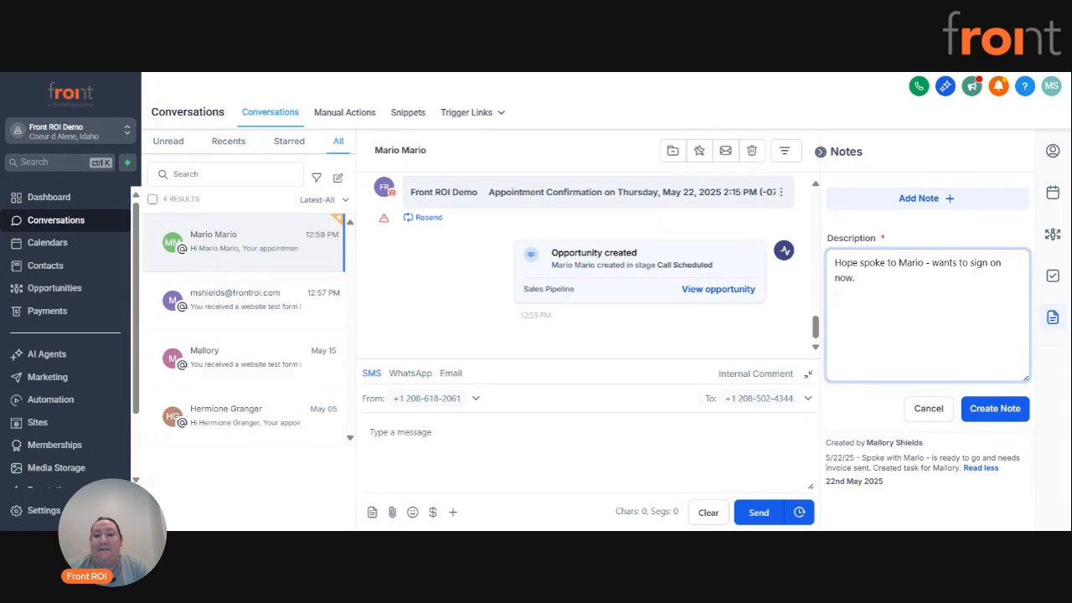
pyautogui.click(995, 407)
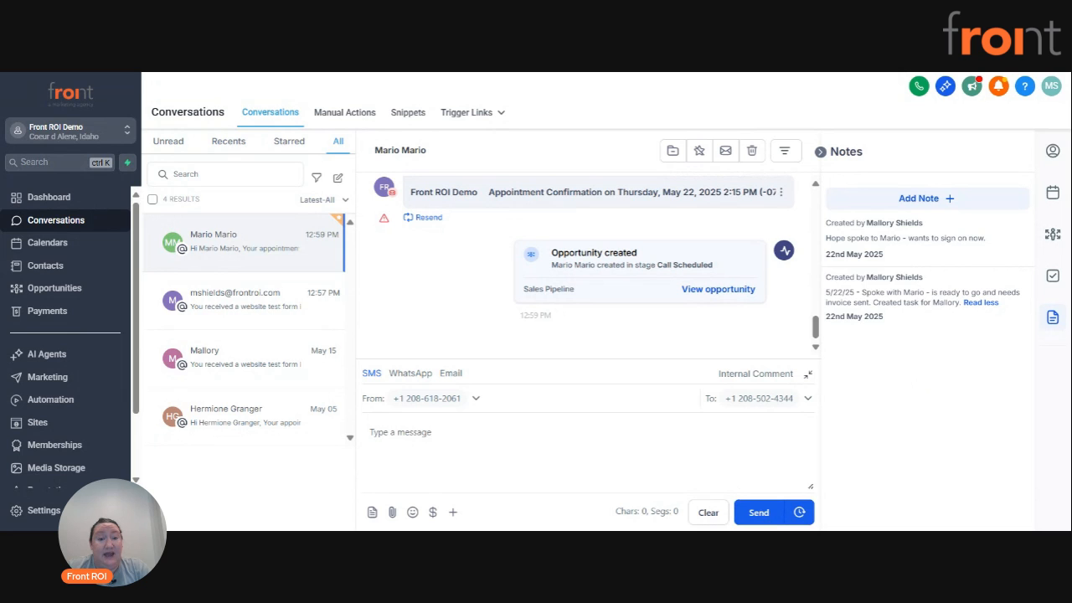
# Write an SMS greeting the contact by first name with "let's connect today." and schedule it for 23 May 2025 at 9:00 AM.
pyautogui.click(457, 375)
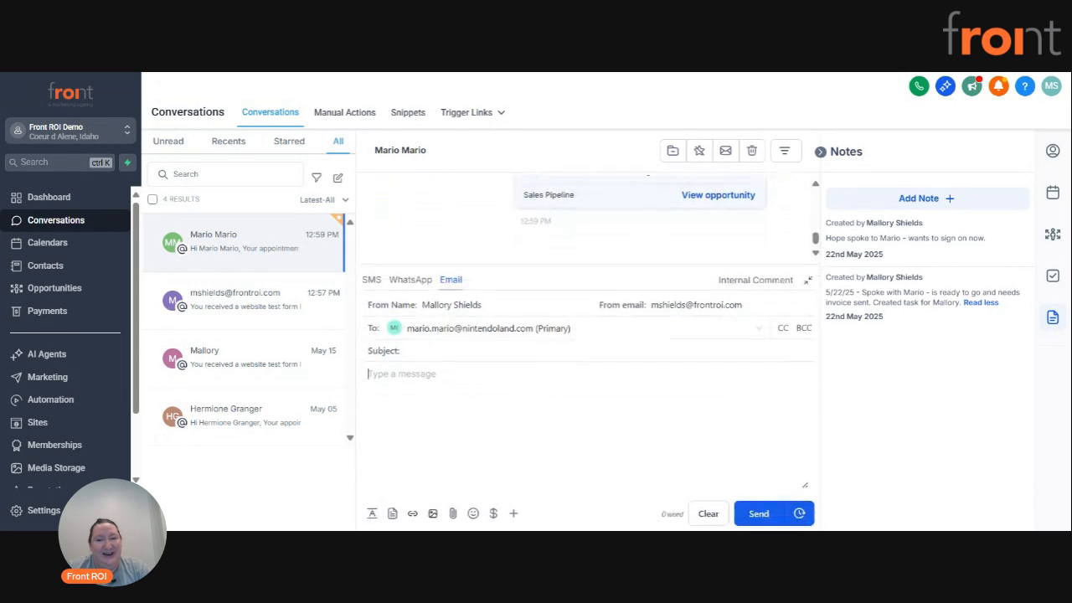
pyautogui.click(373, 279)
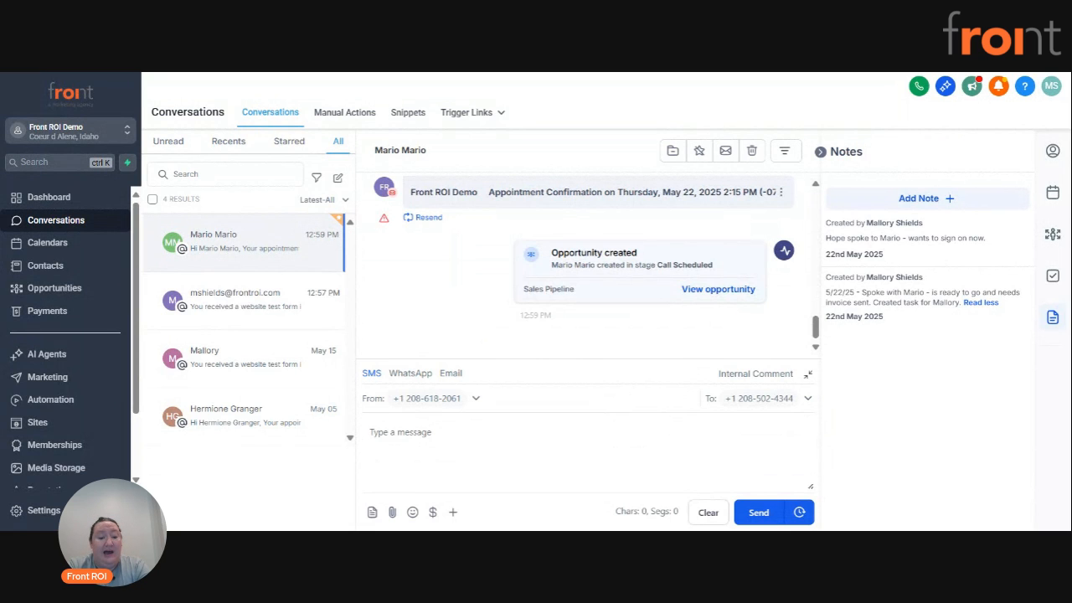
pyautogui.write('Hey')
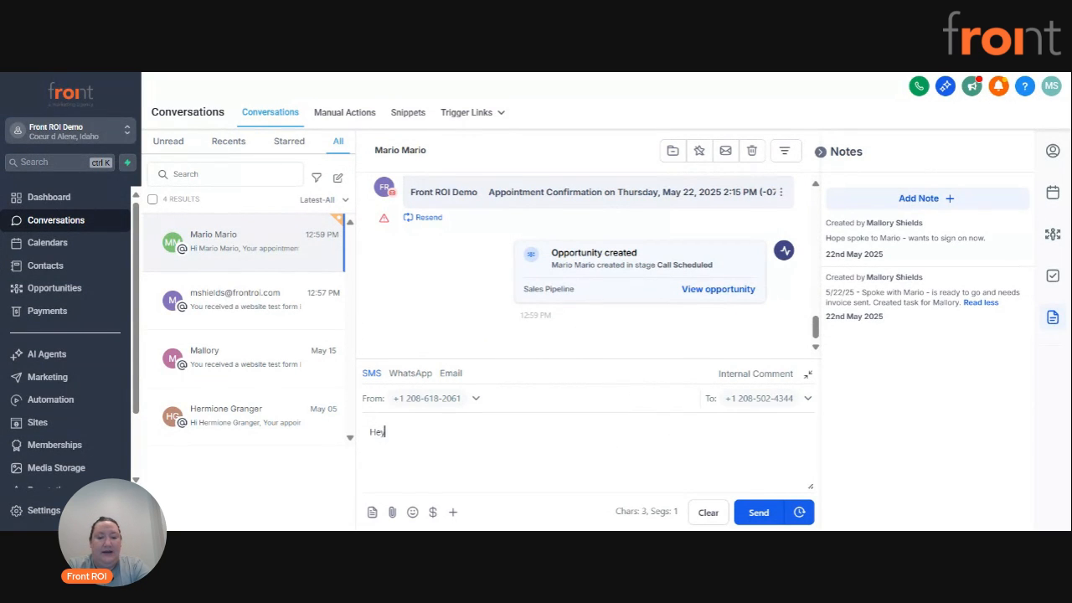
pyautogui.write(' Mario, le')
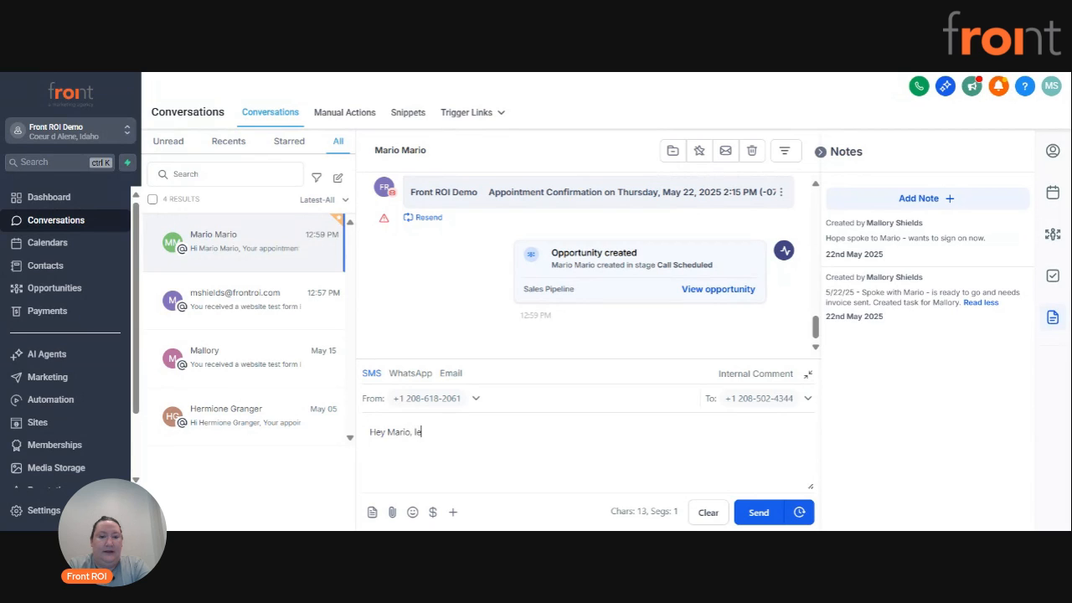
pyautogui.write("t's connect to")
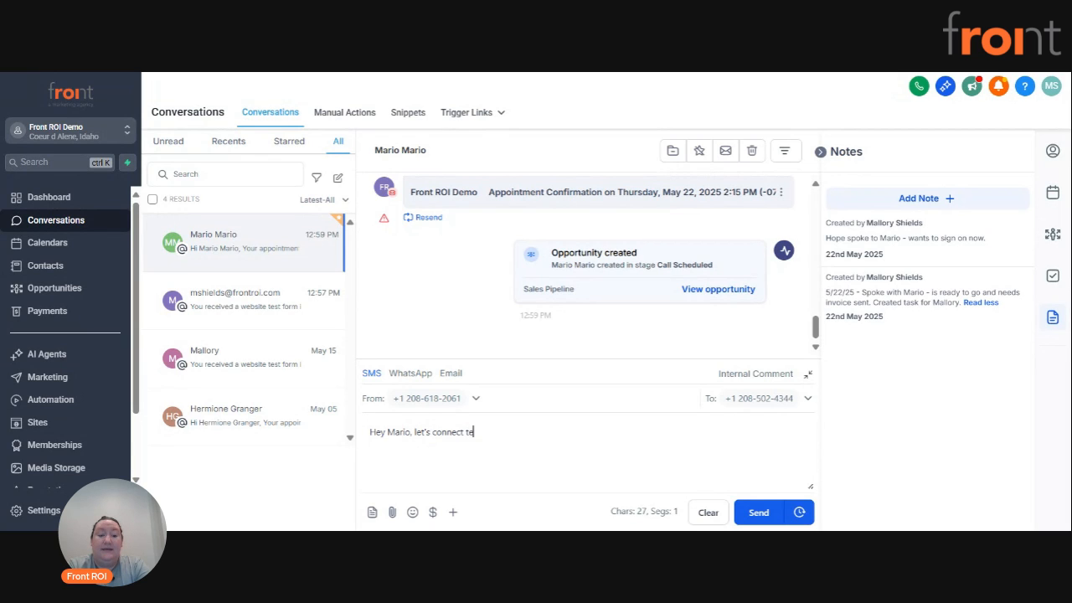
pyautogui.write('day.')
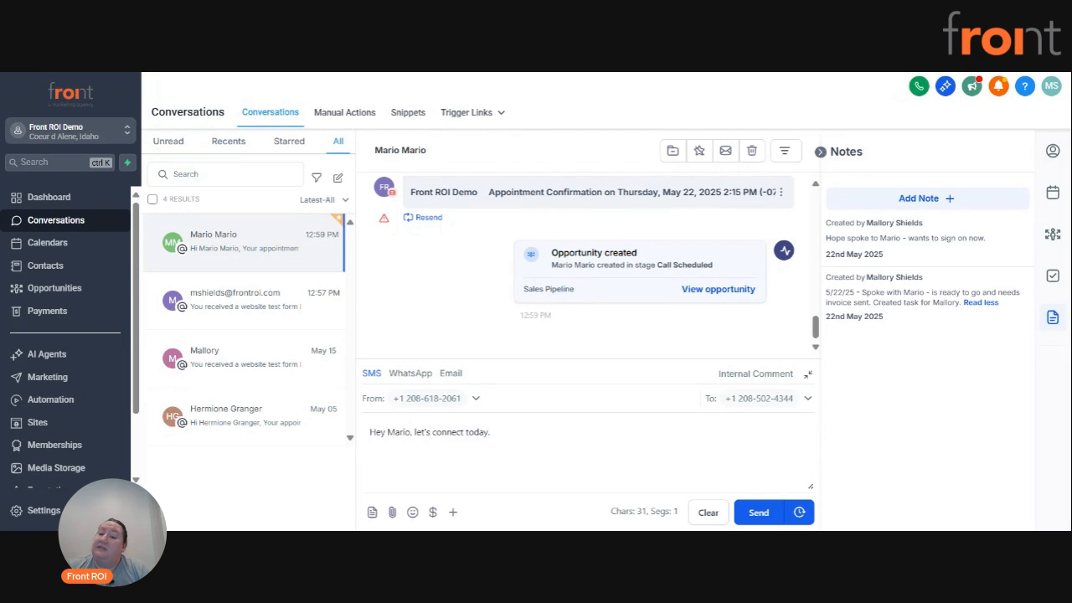
pyautogui.click(800, 514)
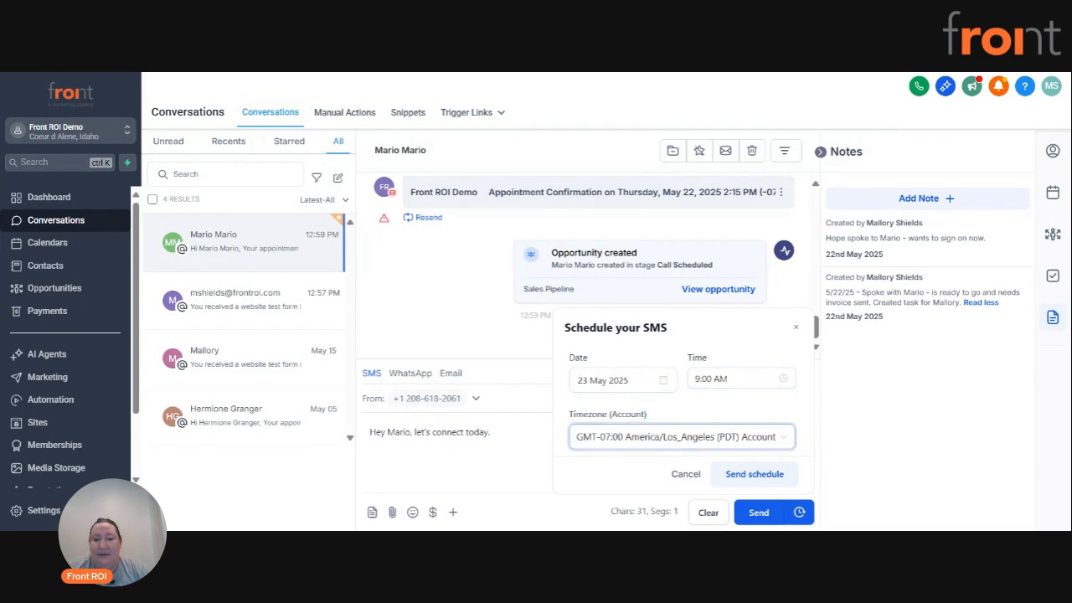
pyautogui.click(749, 475)
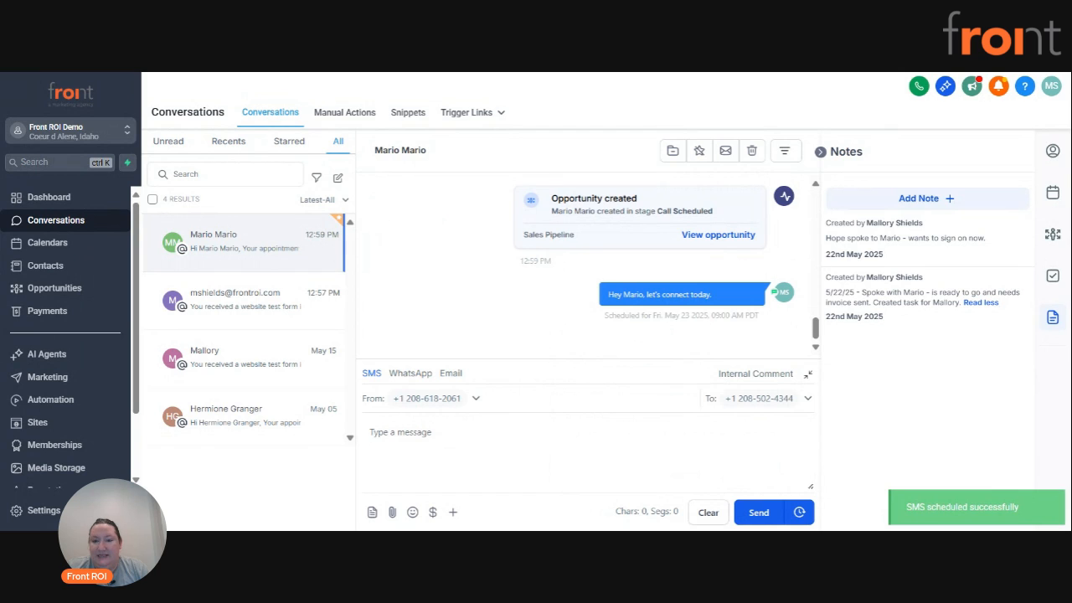
# Review the scheduled SMS's send time and its message details, including the option to cancel sending, and close the details.
pyautogui.moveTo(656, 315); pyautogui.dragTo(755, 315)
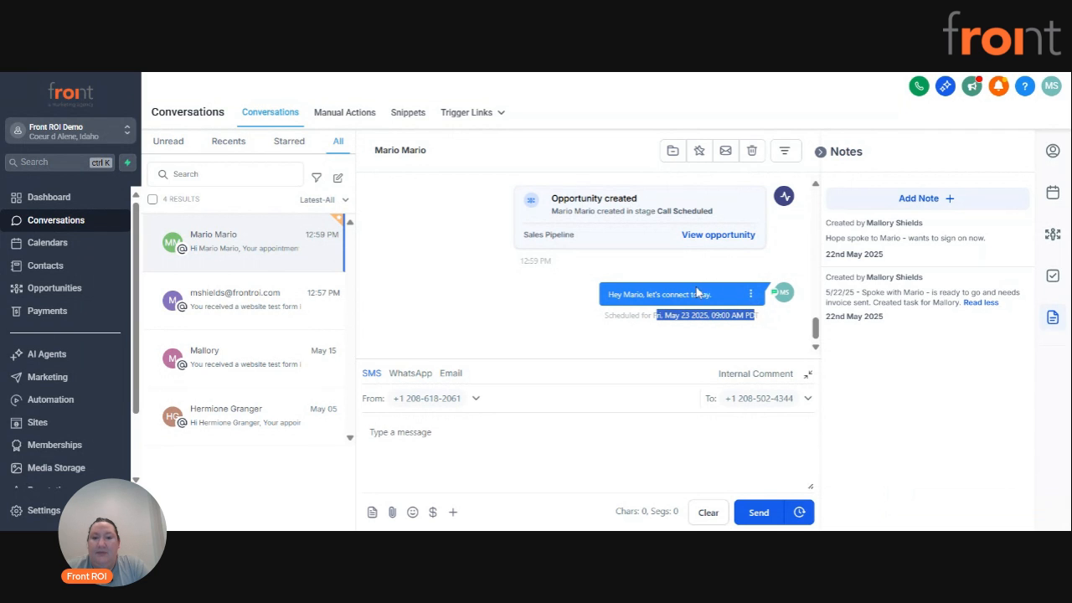
pyautogui.click(750, 294)
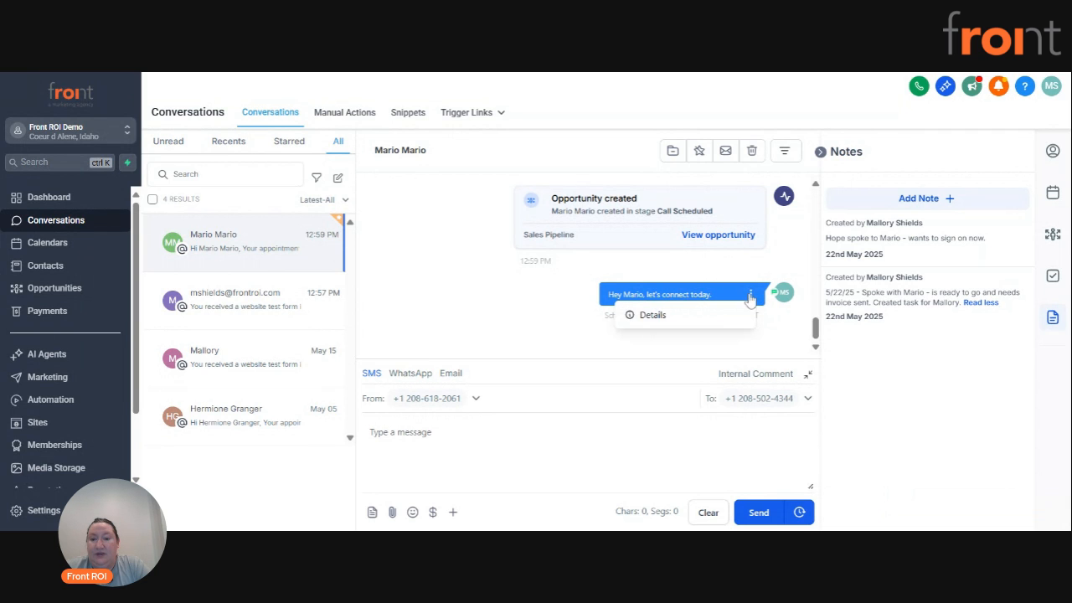
pyautogui.click(702, 323)
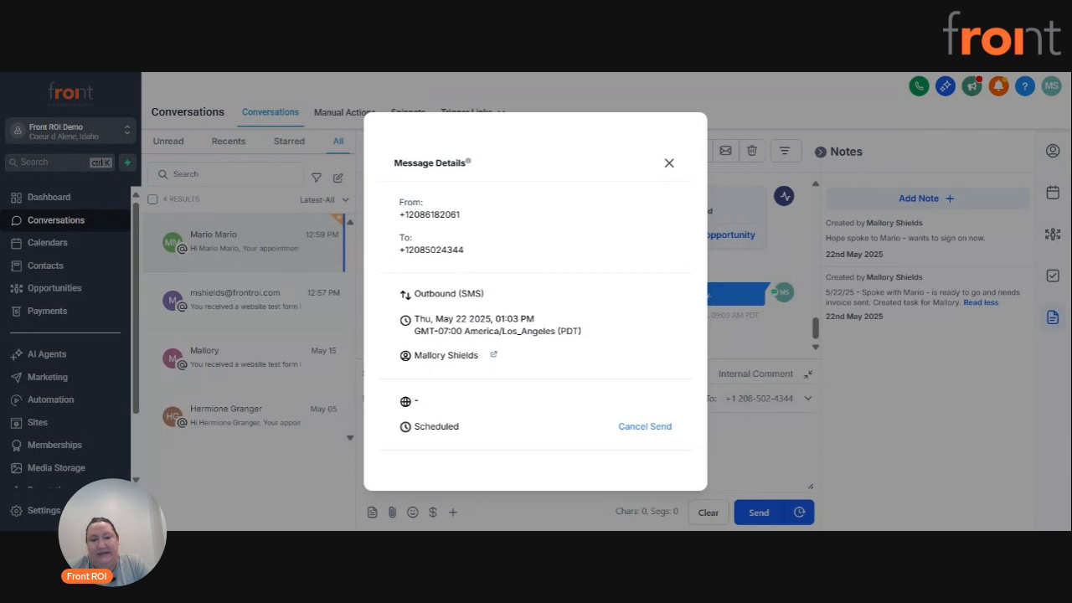
pyautogui.click(669, 162)
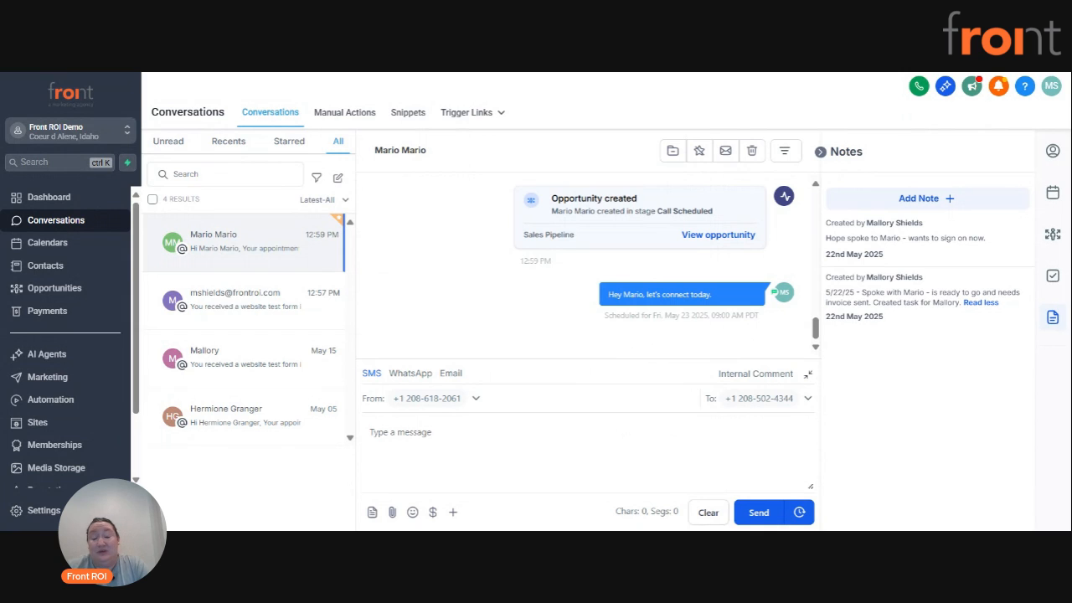